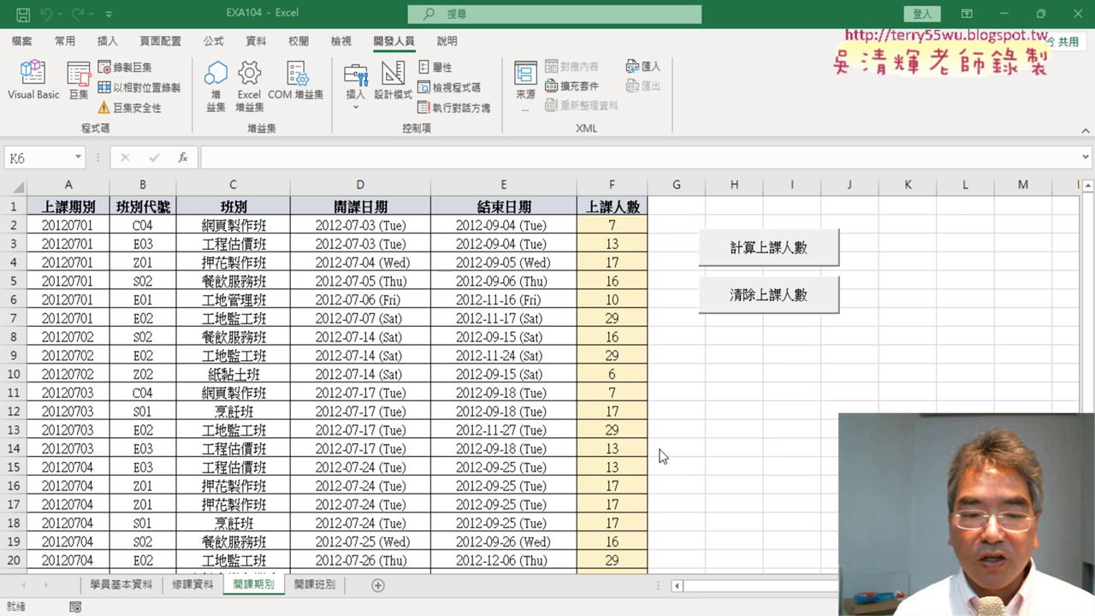
# - Demonstrate the age buttons on 學員基本資料, clearing and recalculating the column D ages
pyautogui.click(124, 587)
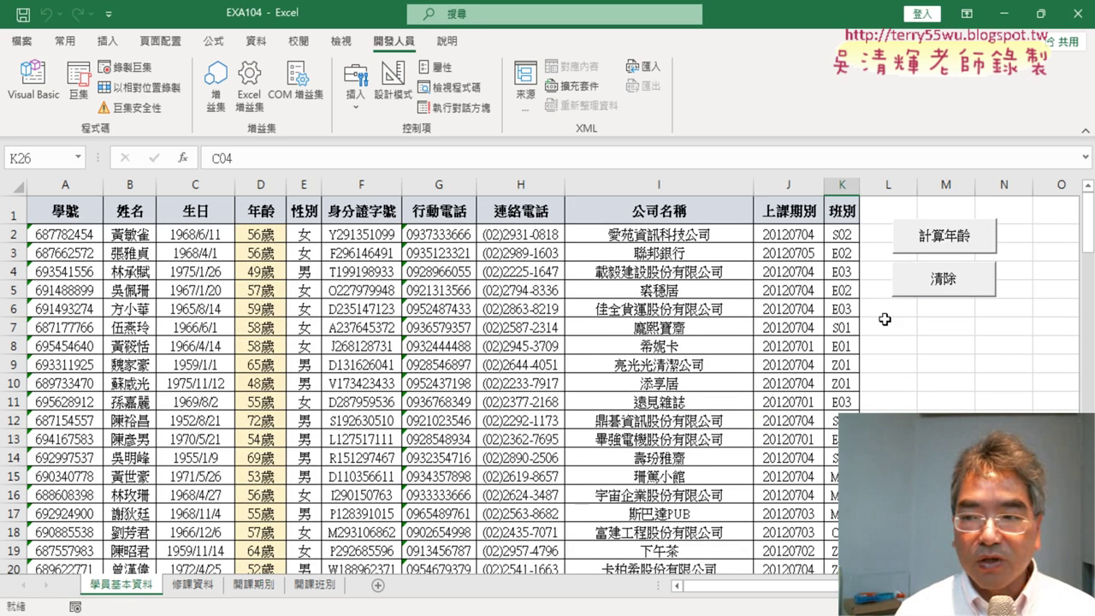
pyautogui.click(941, 281)
pyautogui.click(941, 237)
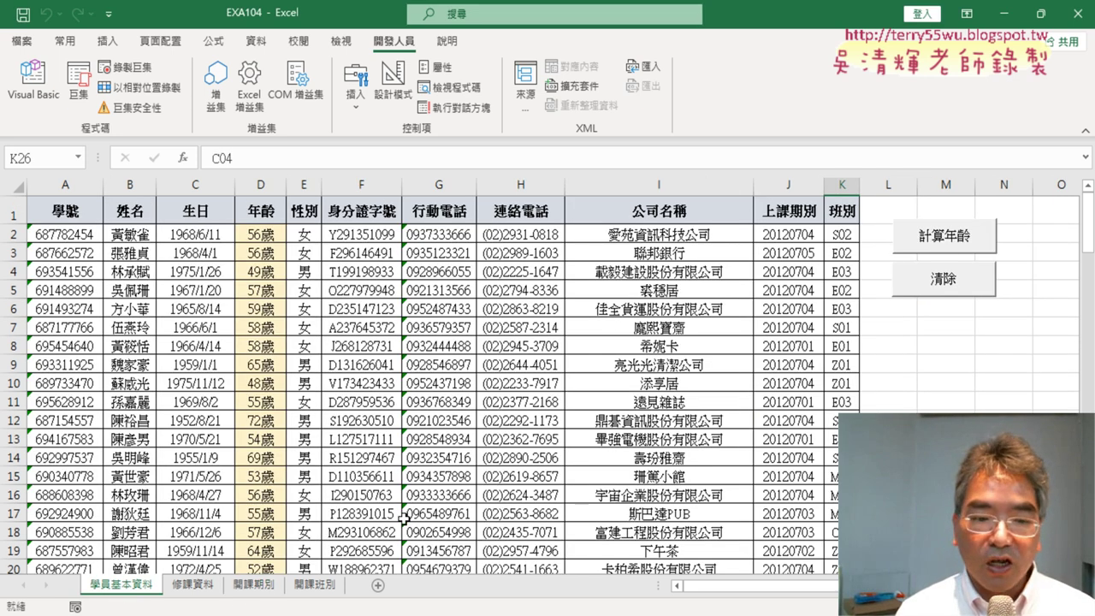
pyautogui.click(258, 588)
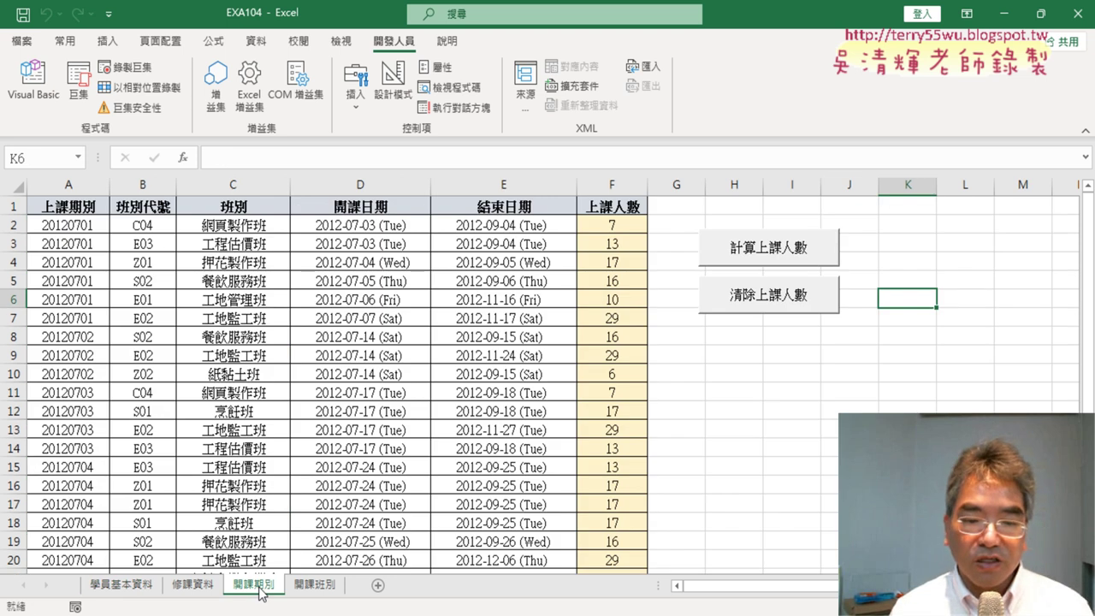
# - On 開課期別, clear and refill the 上課人數 counts twice, checking the value in F2
pyautogui.click(758, 295)
pyautogui.click(769, 257)
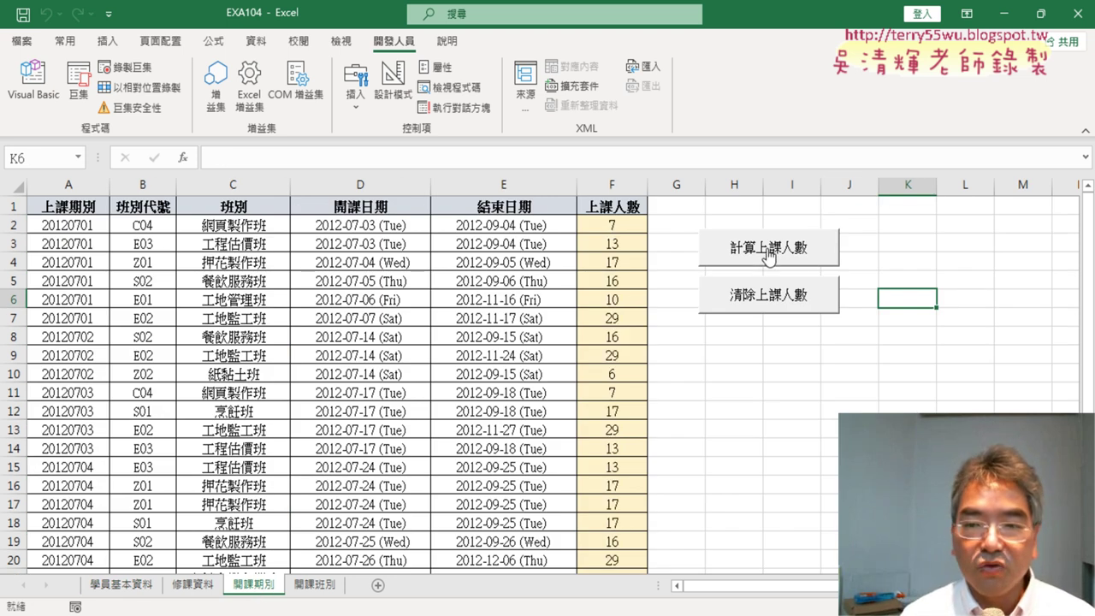
pyautogui.click(631, 226)
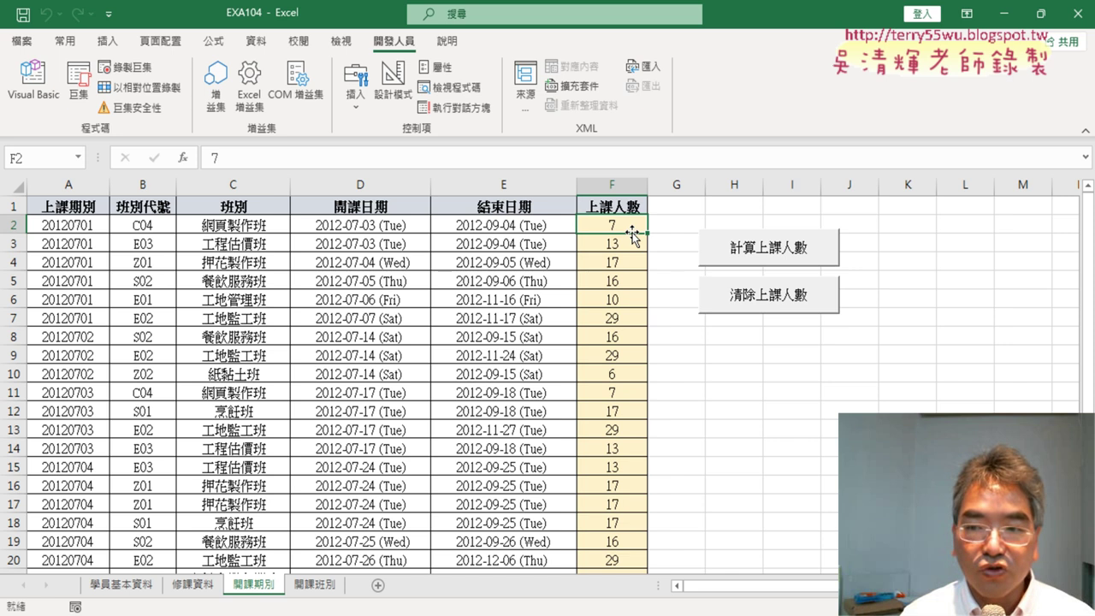
pyautogui.click(738, 296)
pyautogui.click(739, 250)
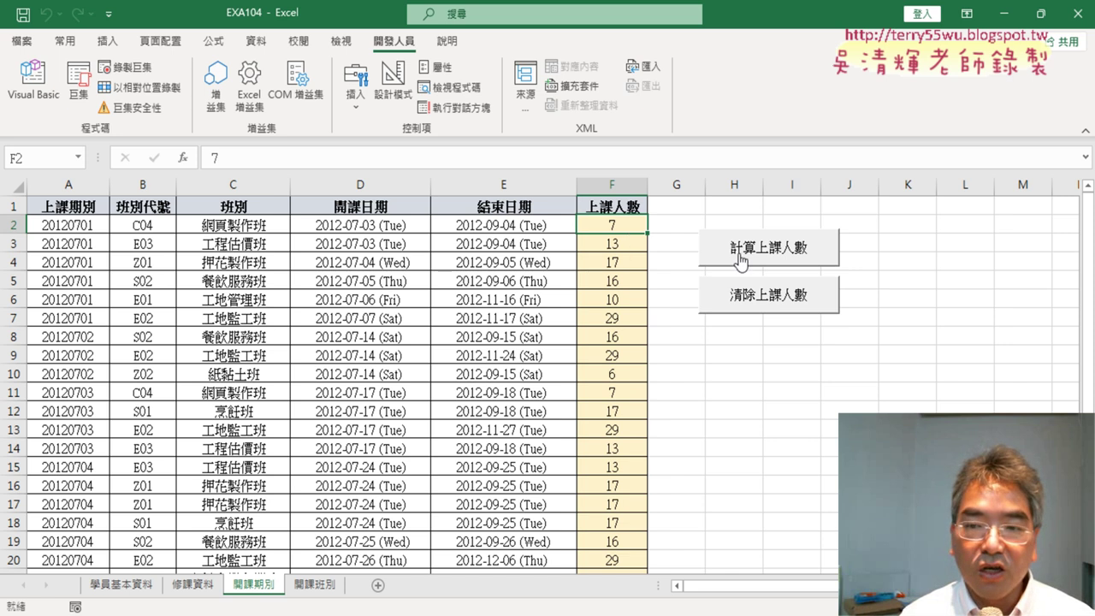
# - Circle class code C04 in B2 and count 7 in F2, link them to 學員基本資料, then erase the marks
pyautogui.click(156, 225)
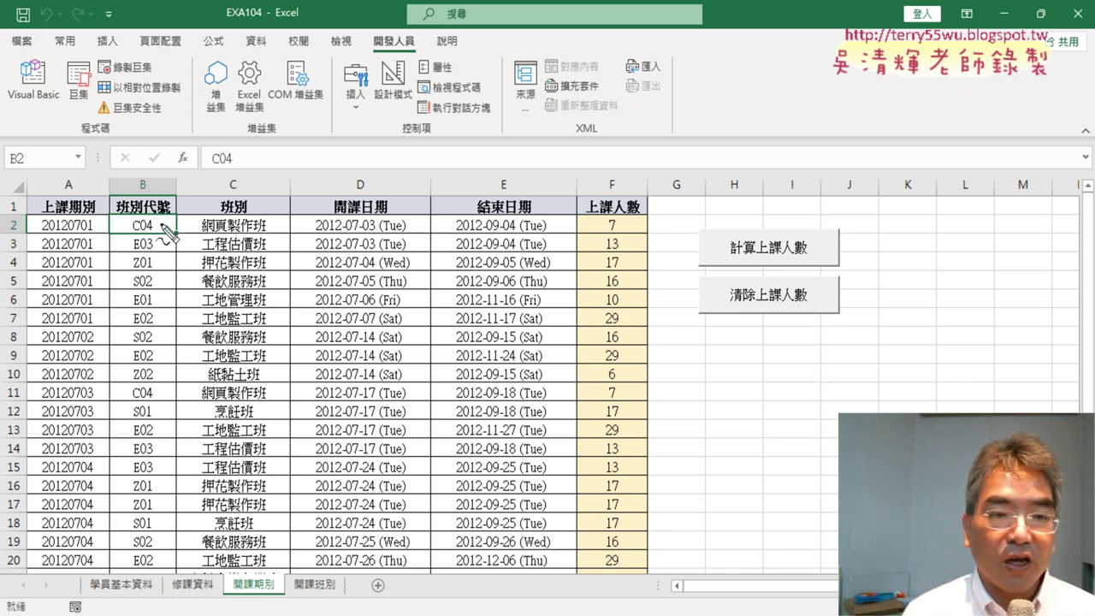
pyautogui.moveTo(154, 230)
pyautogui.mouseDown()
pyautogui.moveTo(153, 214)
pyautogui.moveTo(169, 210)
pyautogui.mouseUp()
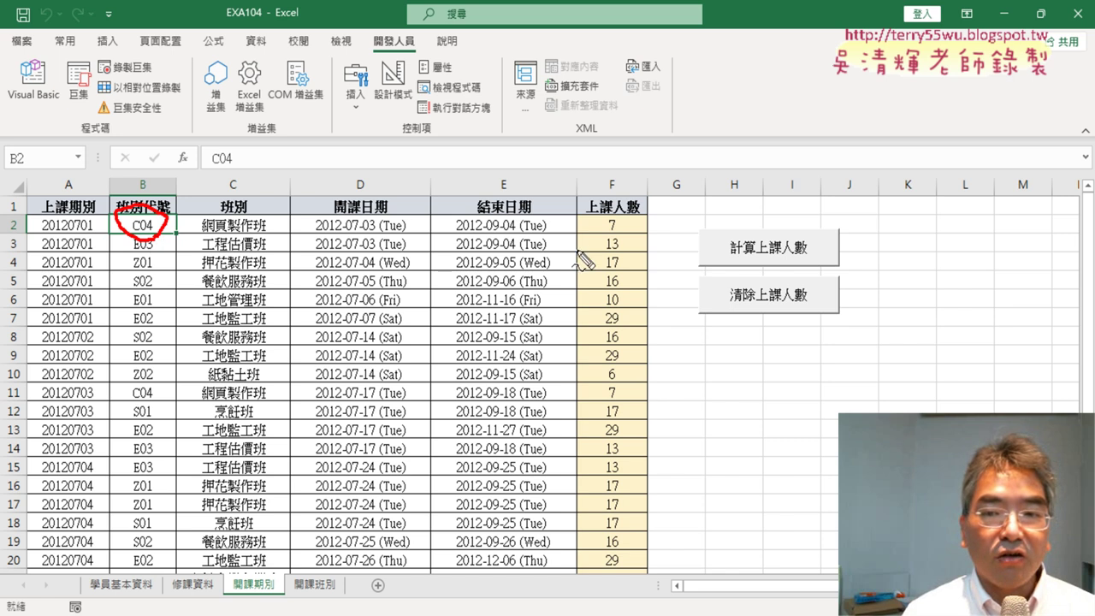
pyautogui.moveTo(609, 214); pyautogui.dragTo(623, 234)
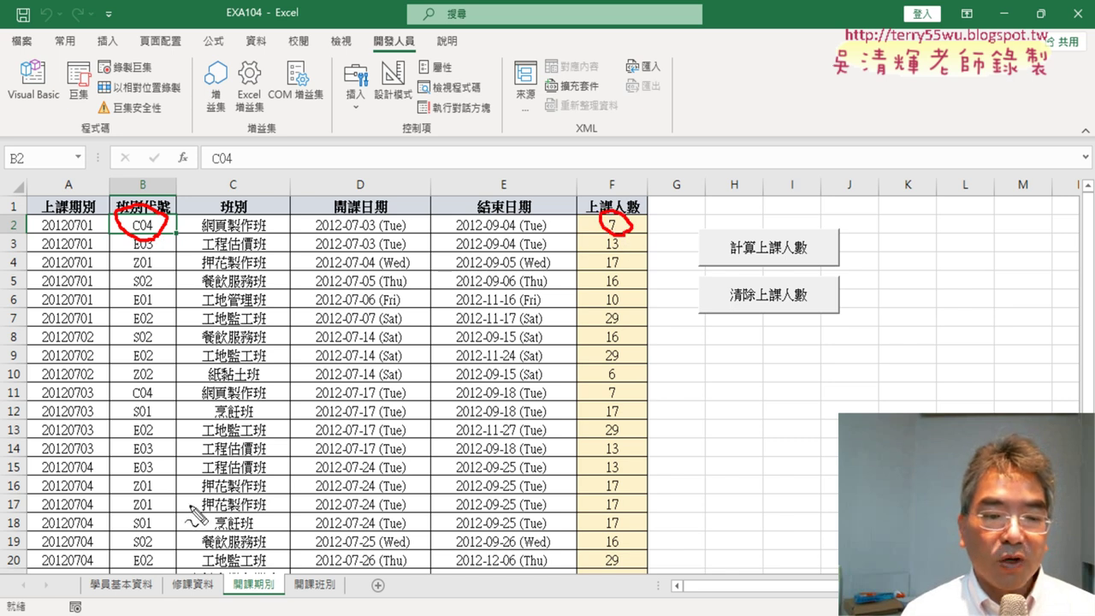
pyautogui.moveTo(167, 606)
pyautogui.mouseDown()
pyautogui.moveTo(154, 591)
pyautogui.moveTo(168, 599)
pyautogui.mouseUp()
pyautogui.moveTo(177, 478)
pyautogui.mouseDown()
pyautogui.moveTo(137, 560)
pyautogui.moveTo(176, 552)
pyautogui.mouseUp()
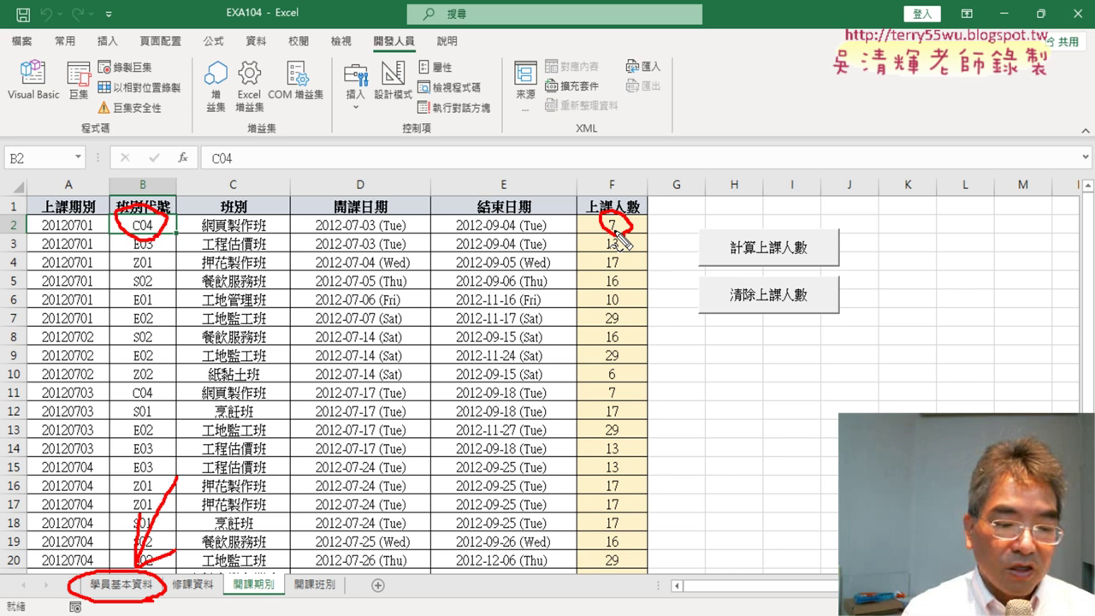
pyautogui.press('Escape')
# - Clear the column F counts, select F2, and shrink Excel to reveal the browser
pyautogui.click(819, 304)
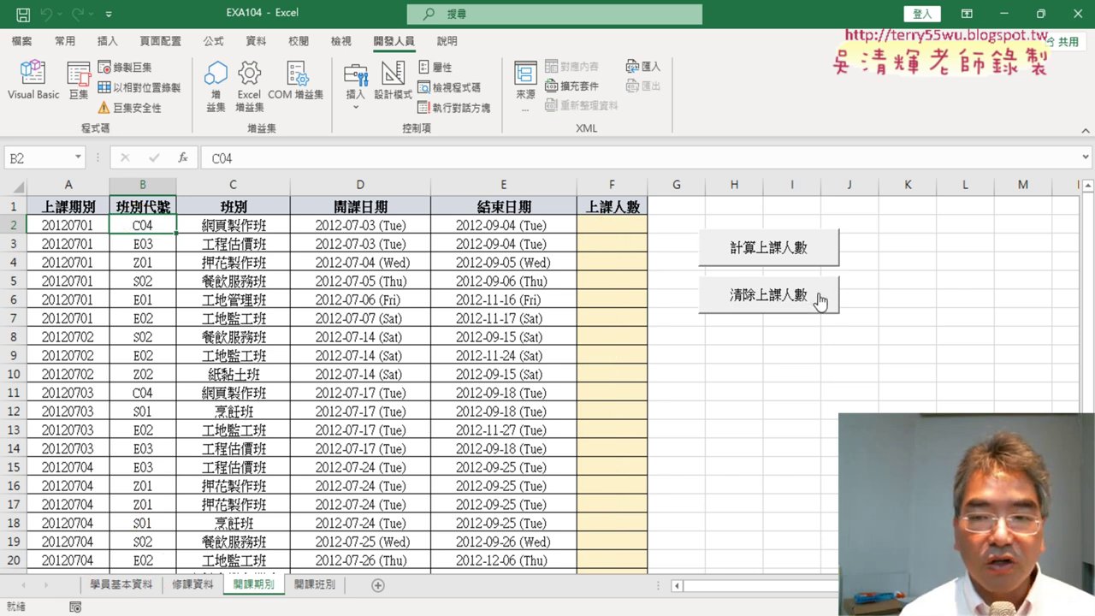
pyautogui.click(612, 229)
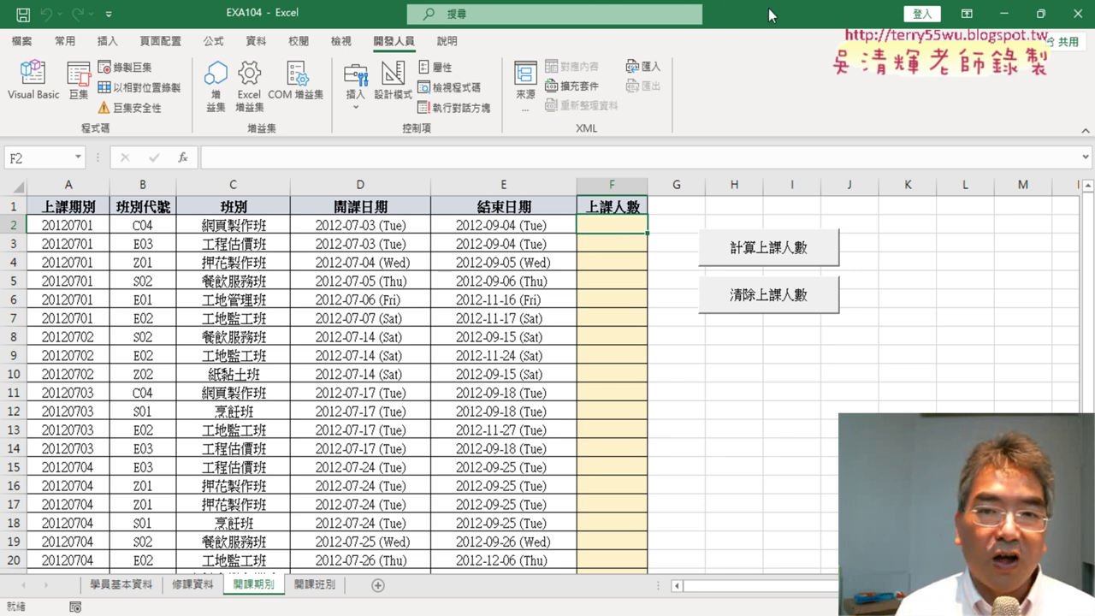
pyautogui.moveTo(773, 14); pyautogui.dragTo(405, 60)
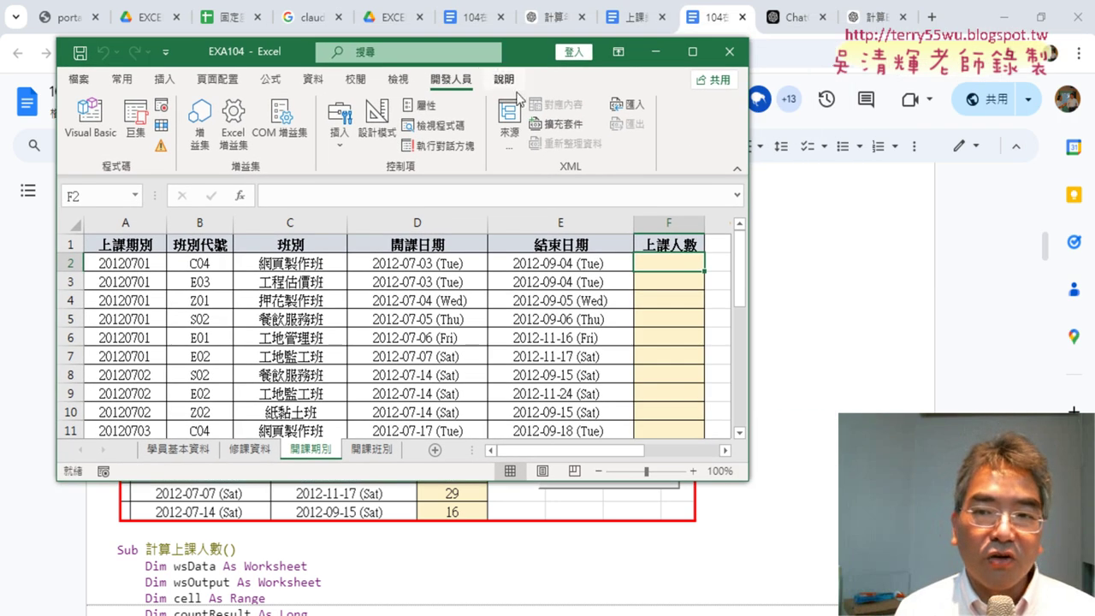
# - Bring up the ChatGPT COUNTIF chat, close the share-link dialog, and resize the browser over Excel
pyautogui.moveTo(421, 482); pyautogui.dragTo(421, 615)
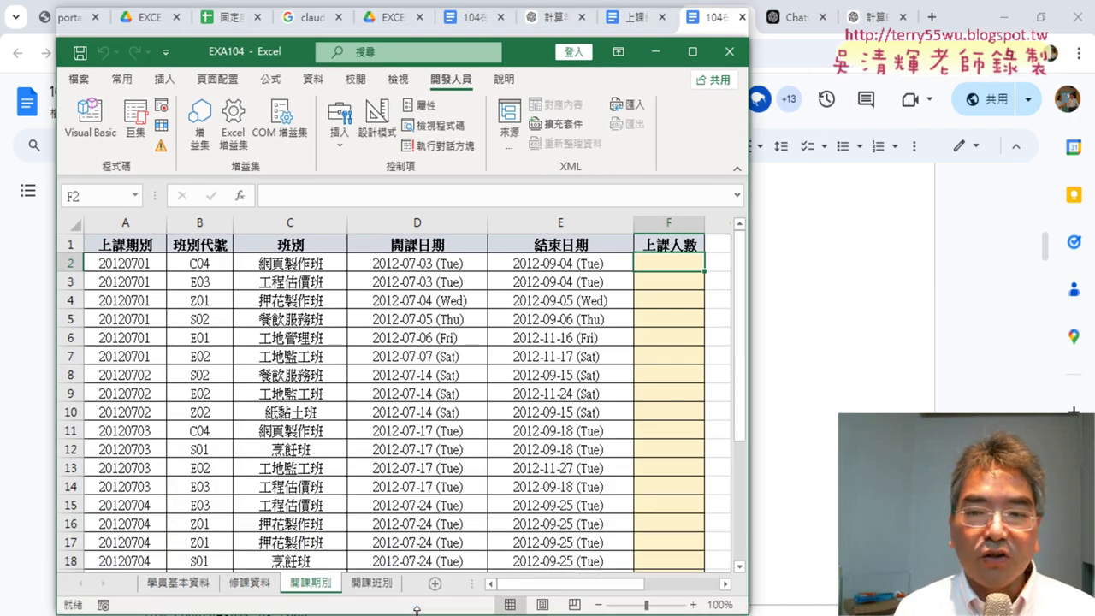
pyautogui.click(869, 23)
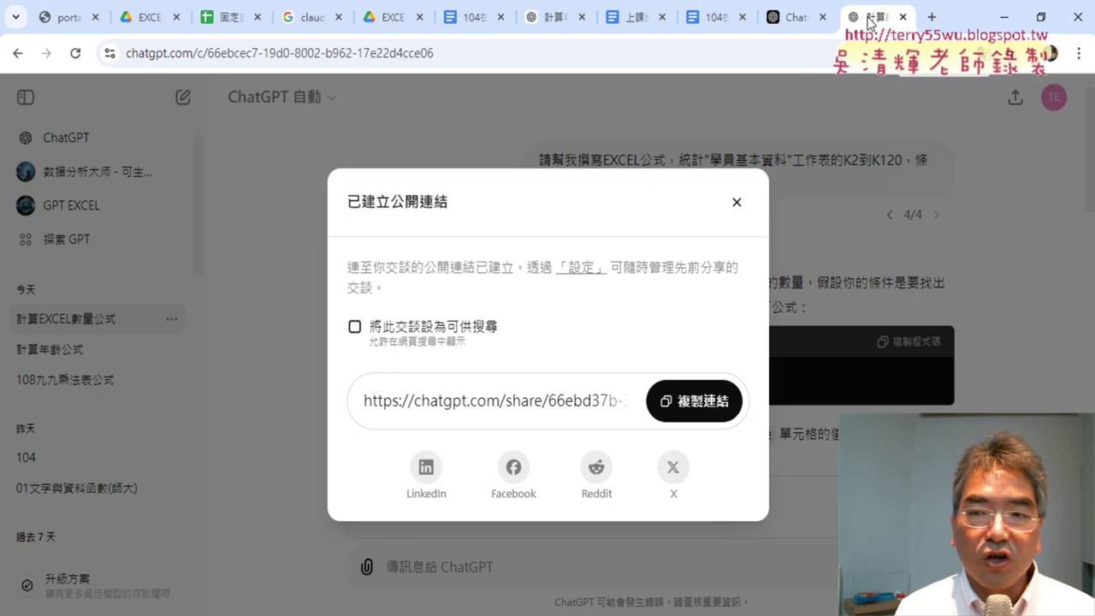
pyautogui.click(738, 203)
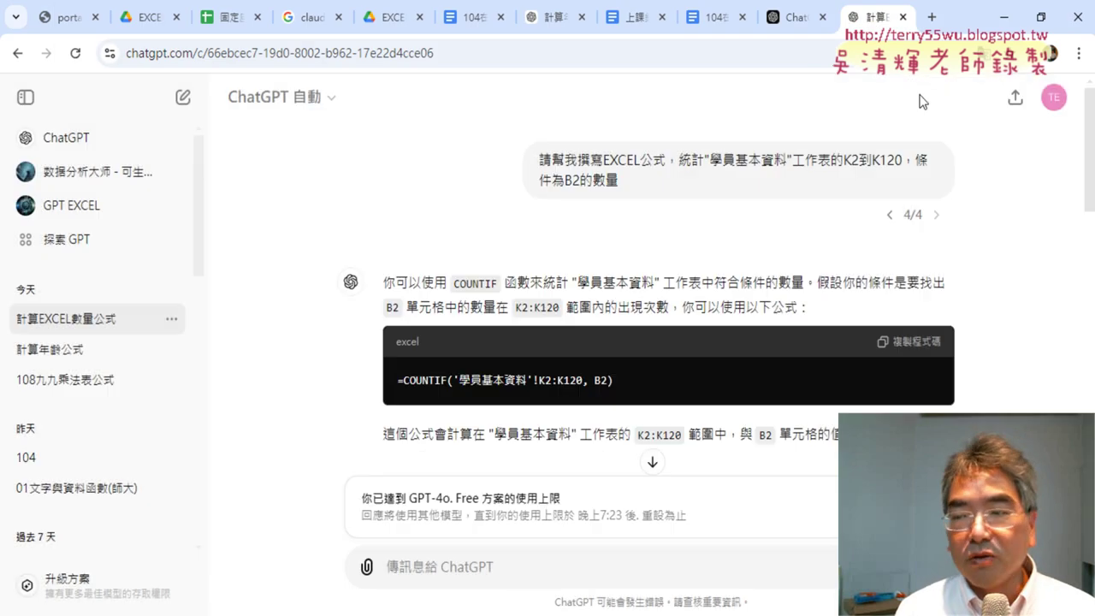
pyautogui.doubleClick(966, 22)
pyautogui.moveTo(888, 81); pyautogui.dragTo(926, 79)
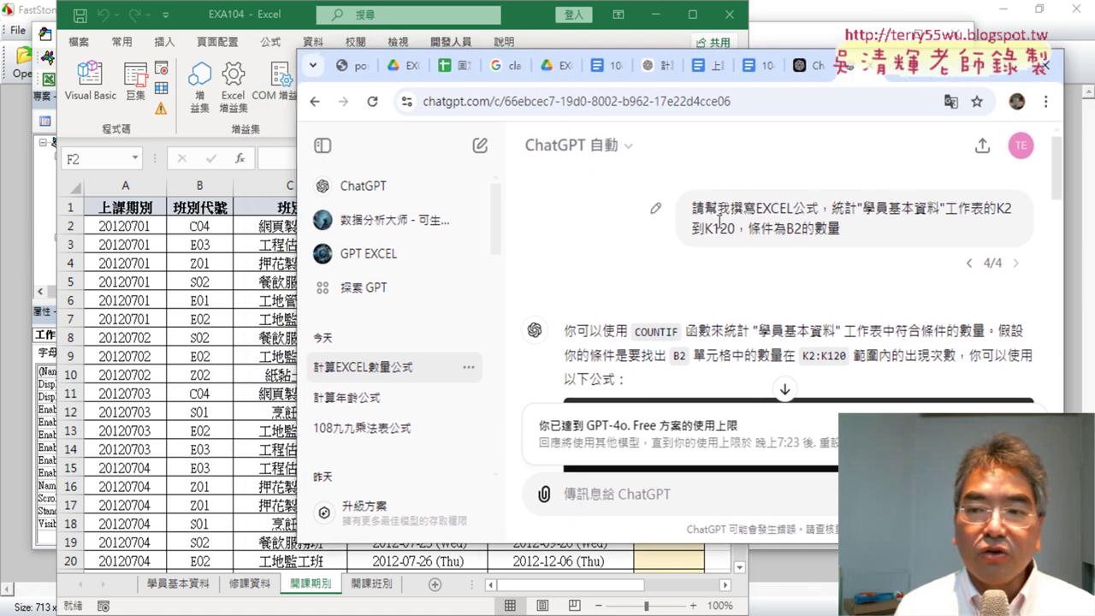
# - Highlight the prompt's request, 統計, 學員基本資料 and 工作表 wording while switching back to Excel
pyautogui.moveTo(691, 208); pyautogui.dragTo(821, 208)
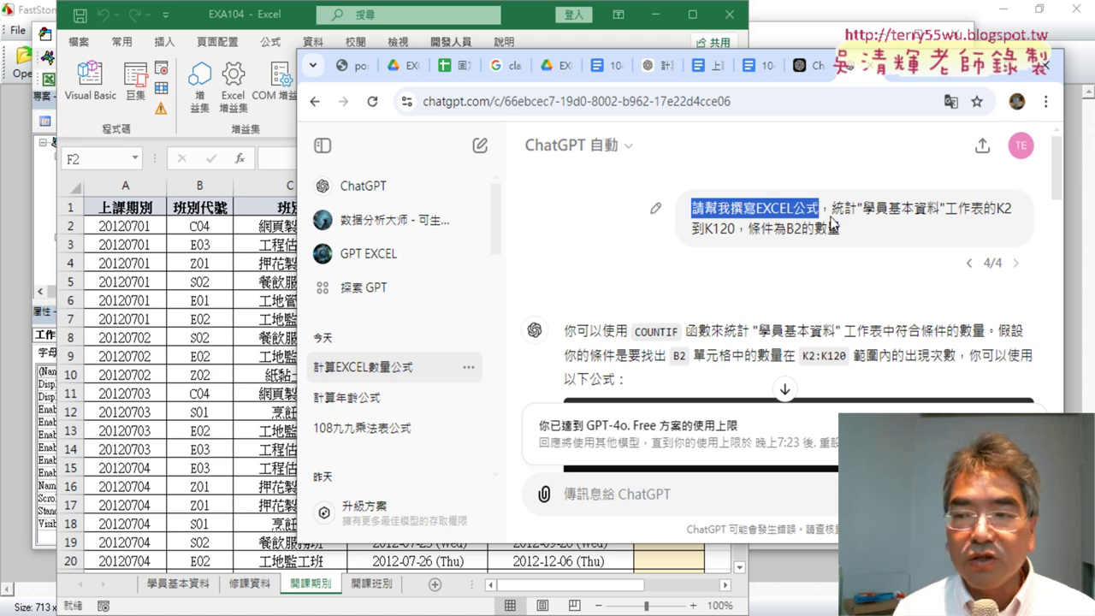
pyautogui.moveTo(833, 208); pyautogui.dragTo(858, 208)
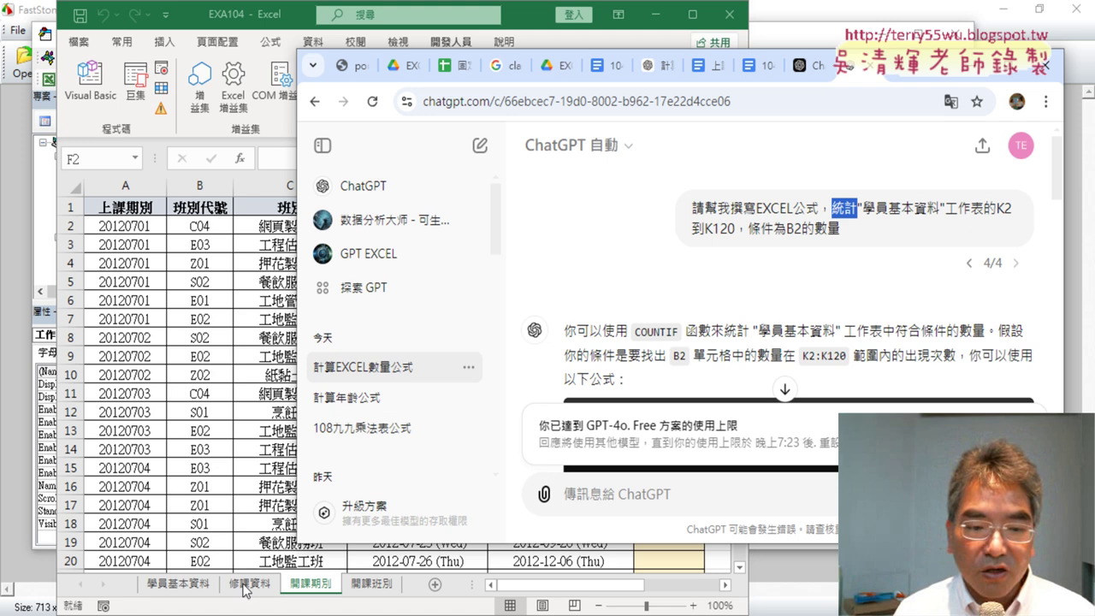
pyautogui.click(201, 596)
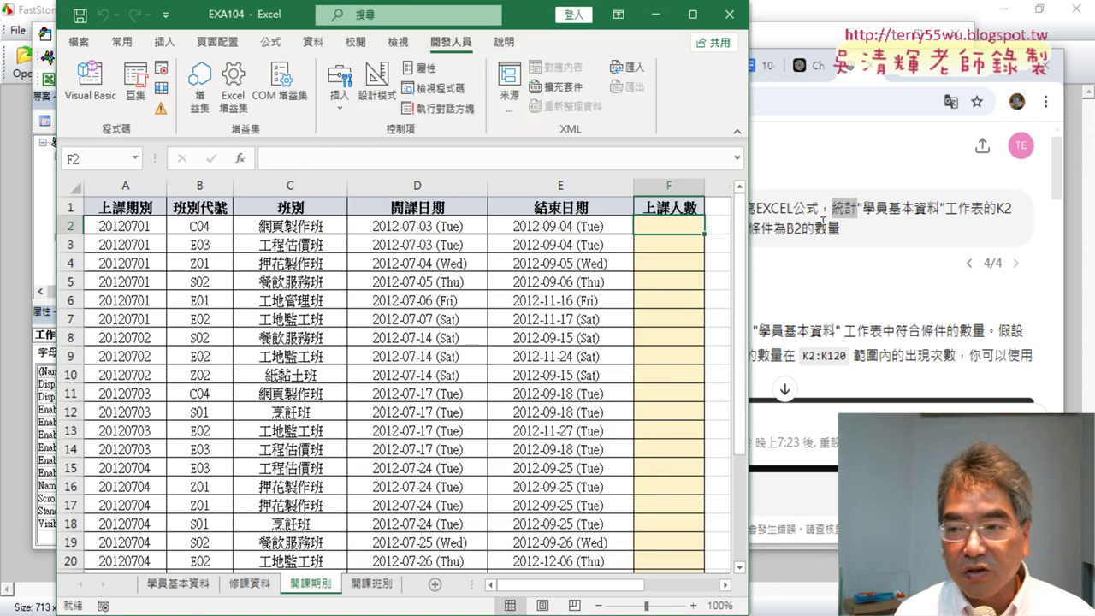
pyautogui.moveTo(862, 208); pyautogui.dragTo(945, 208)
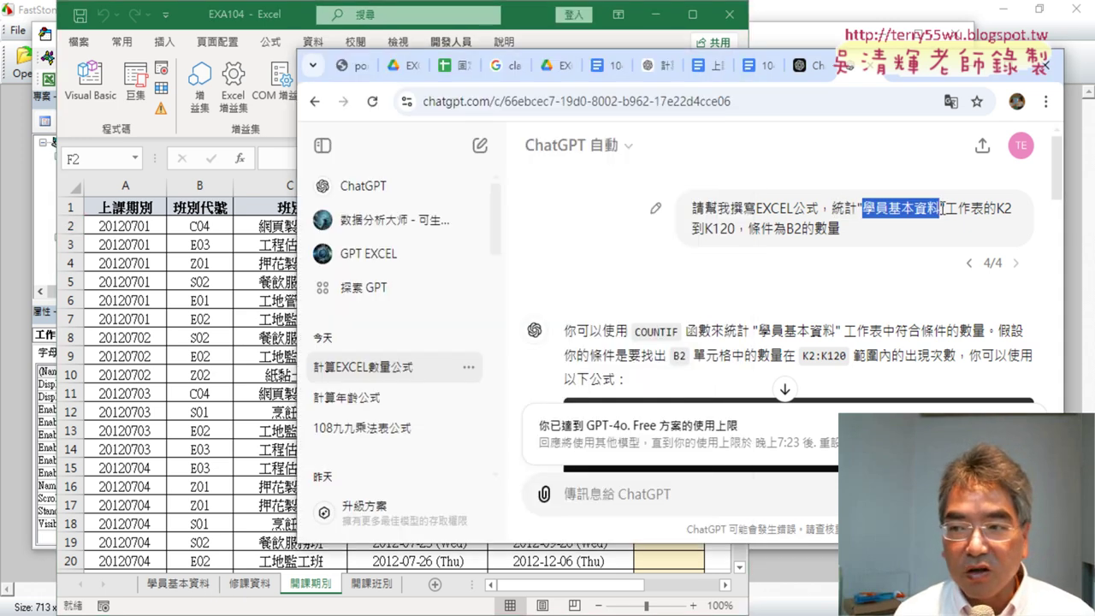
pyautogui.moveTo(854, 210); pyautogui.dragTo(944, 212)
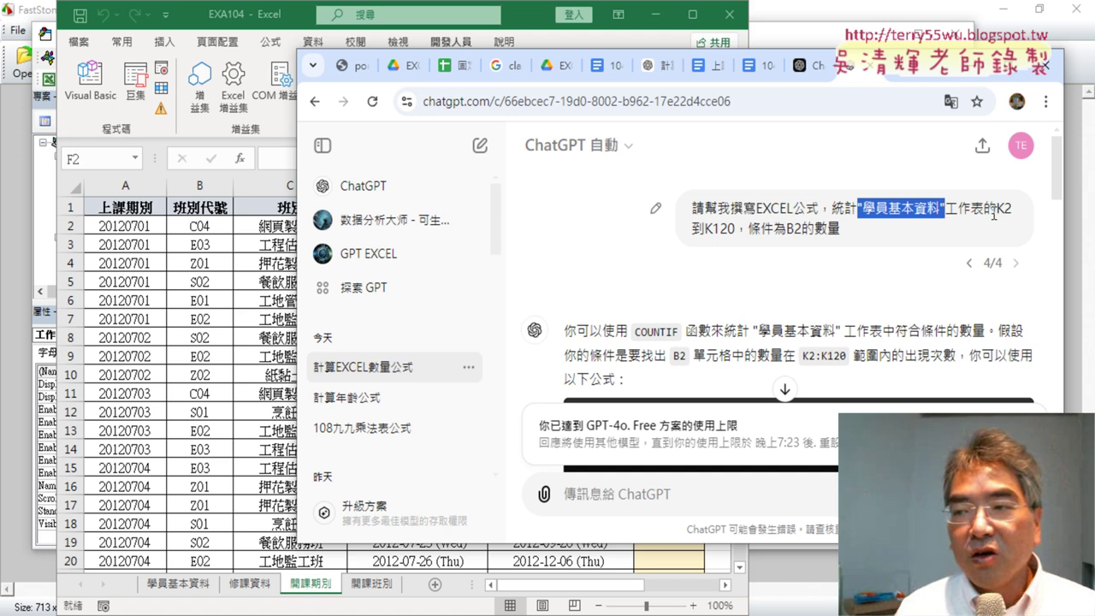
pyautogui.moveTo(985, 212); pyautogui.dragTo(946, 212)
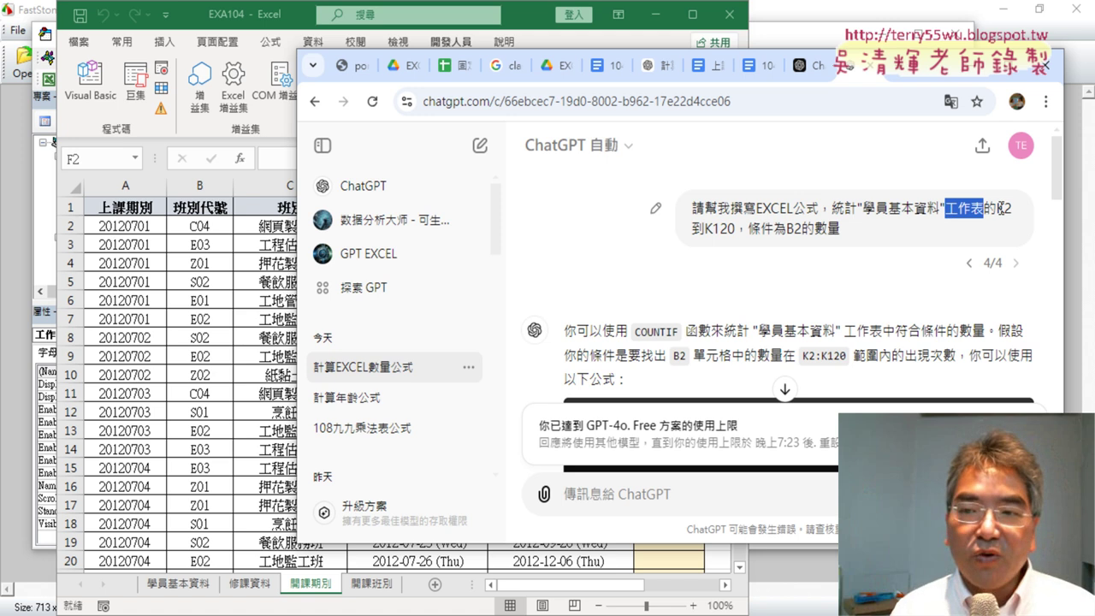
pyautogui.click(189, 597)
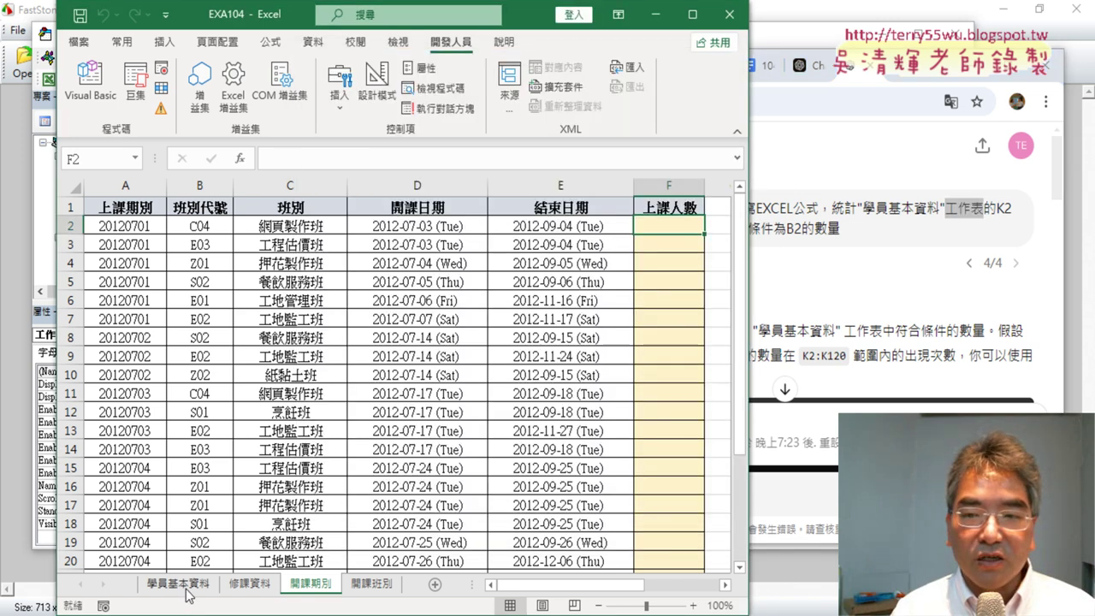
# - Confirm the 班別 codes on 學員基本資料 run K2 to K120, then highlight K2到K120 in the prompt
pyautogui.click(186, 589)
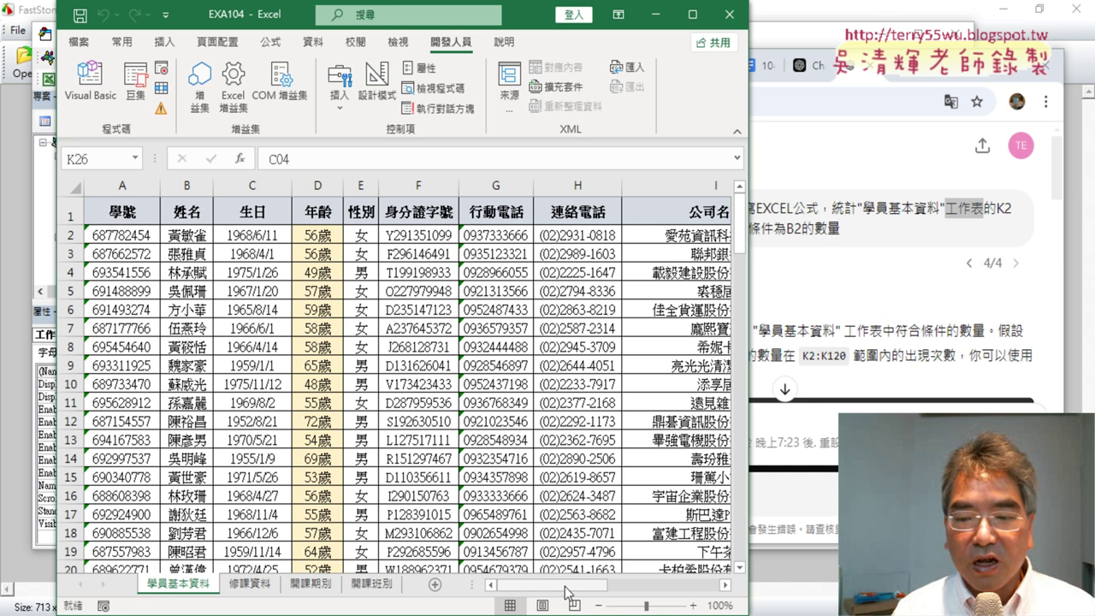
pyautogui.moveTo(564, 592); pyautogui.dragTo(635, 592)
pyautogui.click(605, 185)
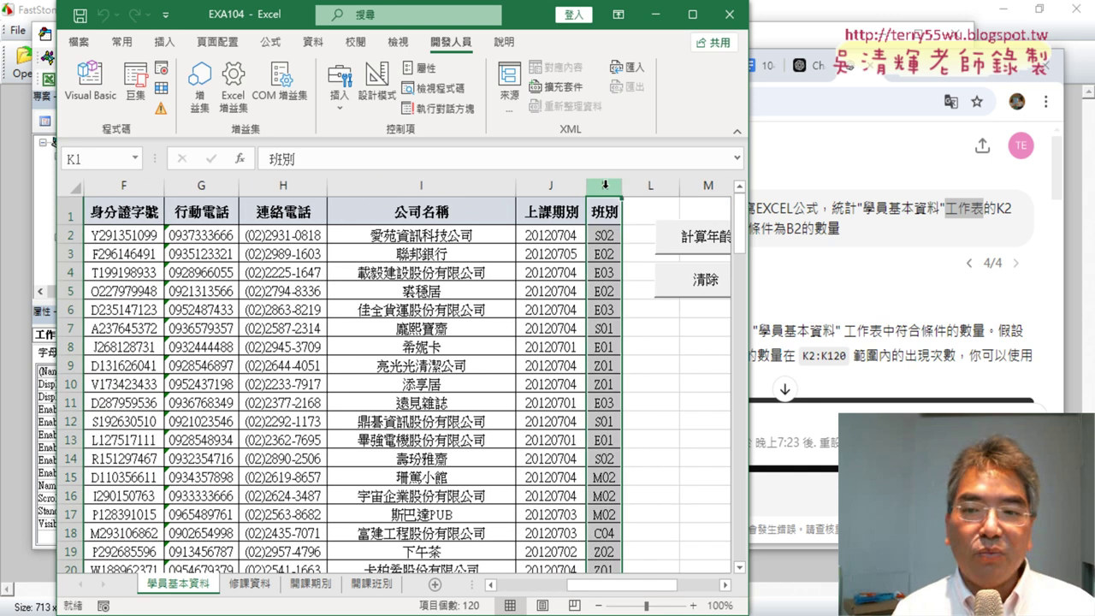
pyautogui.click(605, 238)
pyautogui.hotkey('ctrl', 'Down')
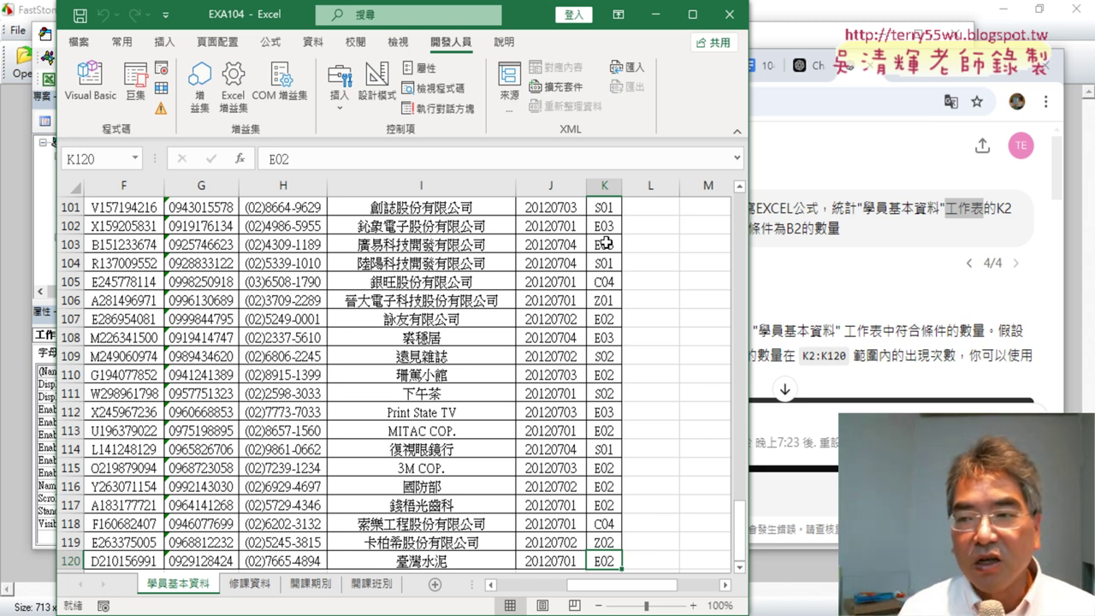
pyautogui.moveTo(996, 208); pyautogui.dragTo(738, 228)
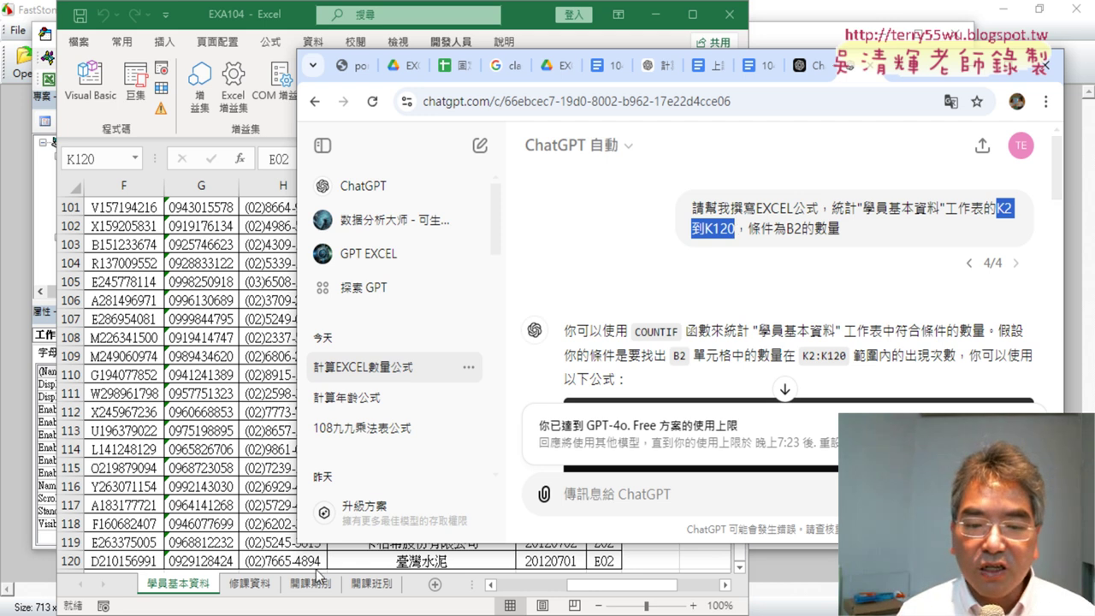
# - Return Excel to 開課期別, check B2's class code, and mark the prompt's condition wording
pyautogui.click(318, 583)
pyautogui.click(310, 583)
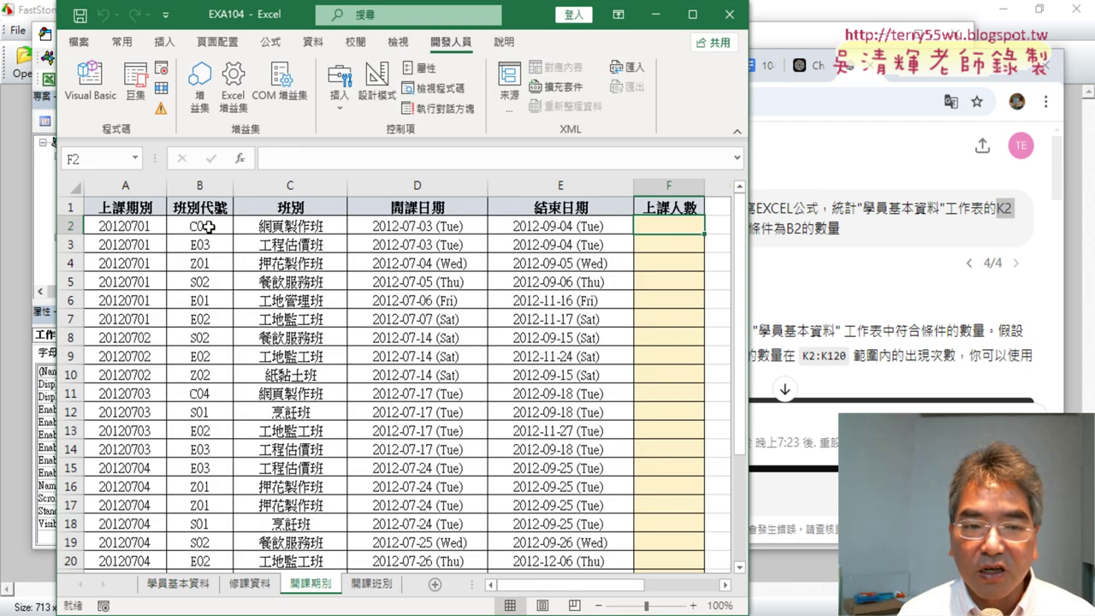
pyautogui.click(208, 227)
pyautogui.click(901, 234)
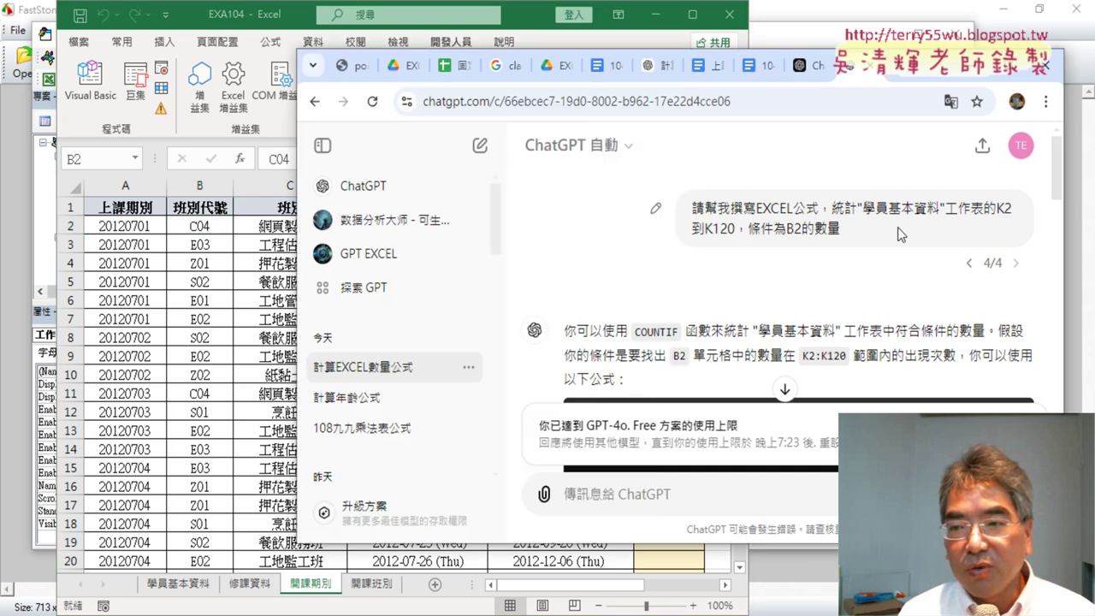
pyautogui.moveTo(737, 231)
pyautogui.mouseDown()
pyautogui.moveTo(851, 227)
pyautogui.moveTo(801, 228)
pyautogui.mouseUp()
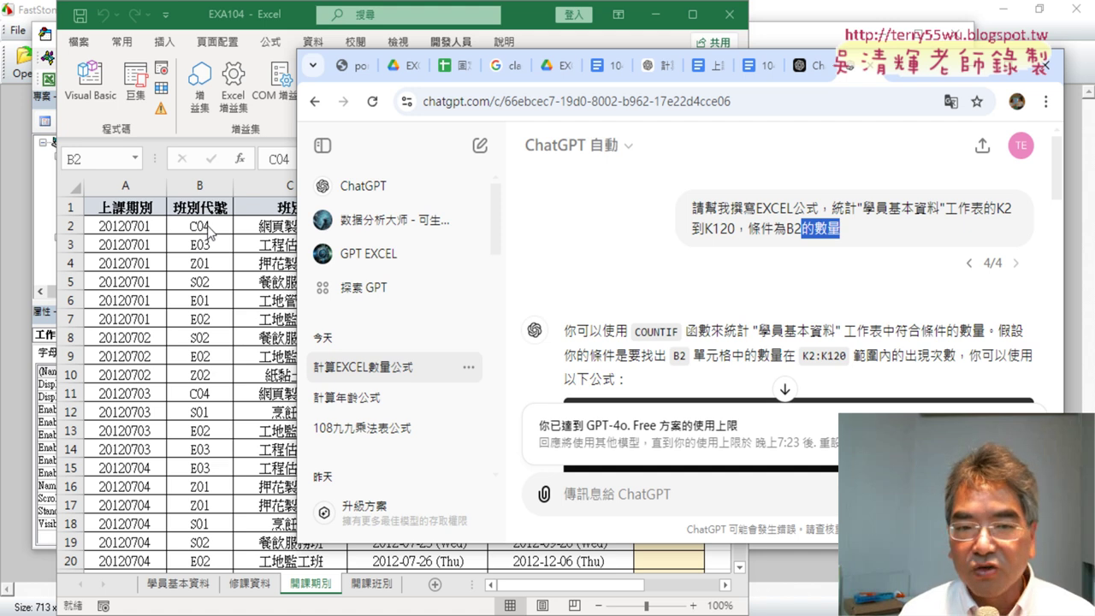
# - Select F2 in Excel, then scroll ChatGPT to the =COUNTIF('學員基本資料'!K2:K120, B2) reply
pyautogui.click(199, 226)
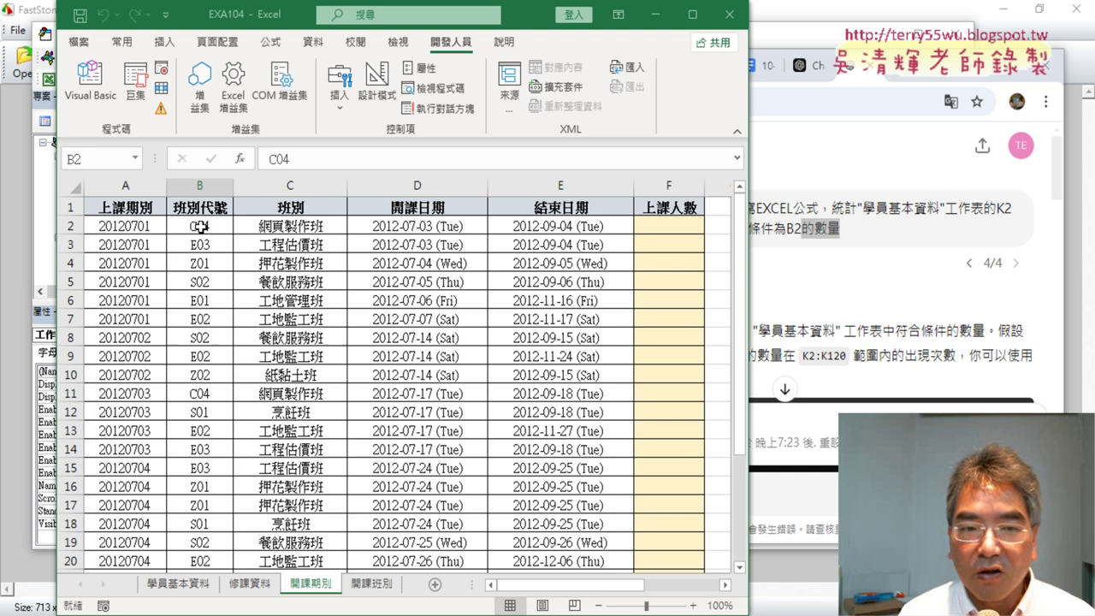
pyautogui.click(668, 225)
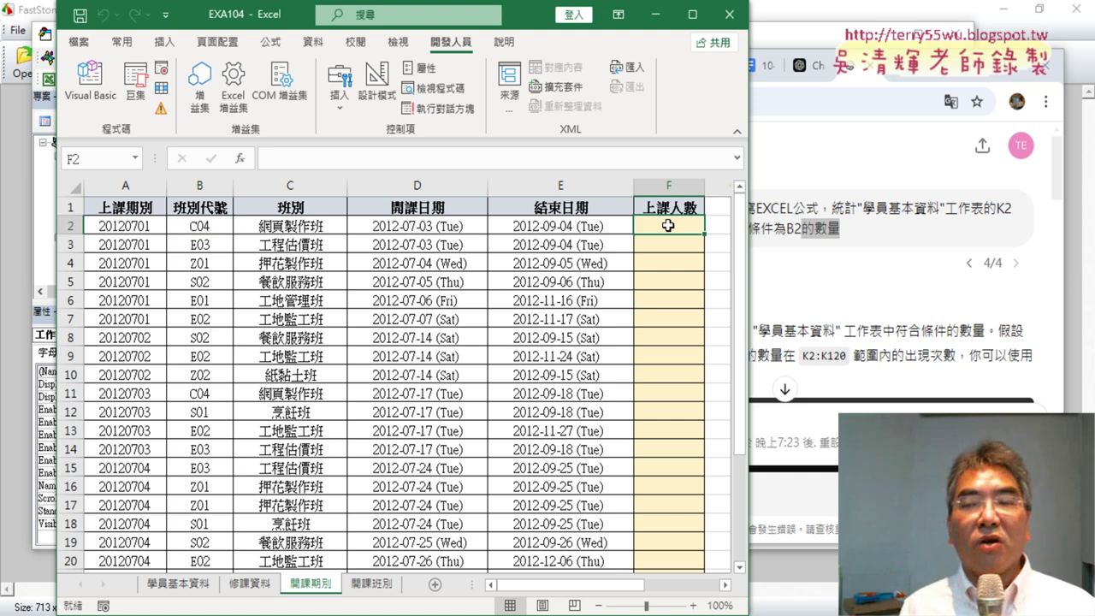
pyautogui.click(898, 229)
pyautogui.scroll(-2, 898, 229)
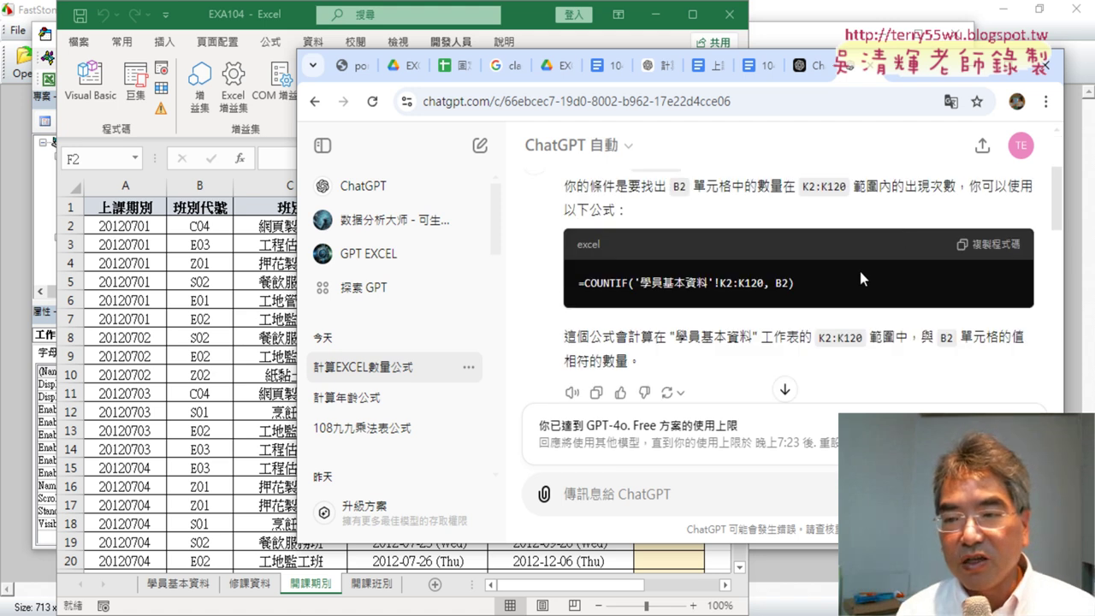
# - Point out the range and criteria arguments, then copy =COUNTIF('學員基本資料'!K2:K120, B2) from ChatGPT
pyautogui.moveTo(809, 281); pyautogui.dragTo(565, 286)
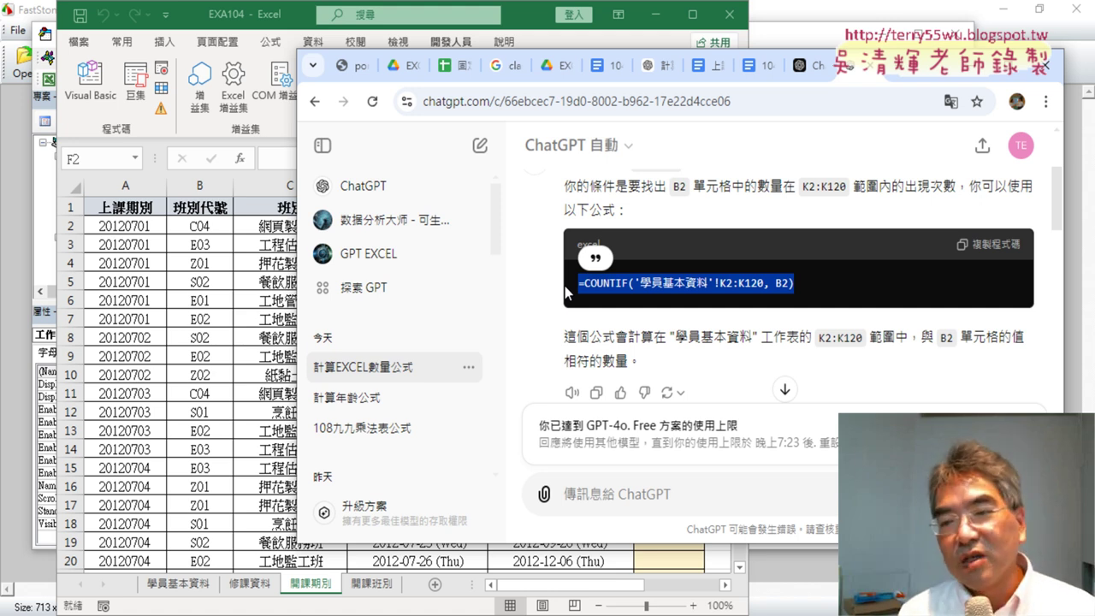
pyautogui.click(653, 282)
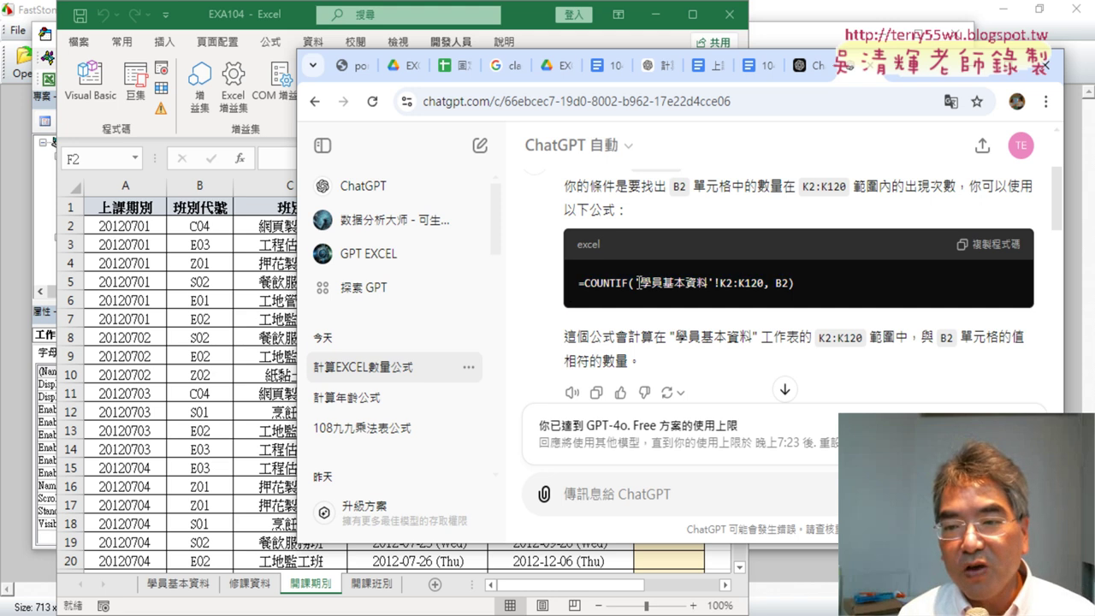
pyautogui.moveTo(638, 283); pyautogui.dragTo(753, 297)
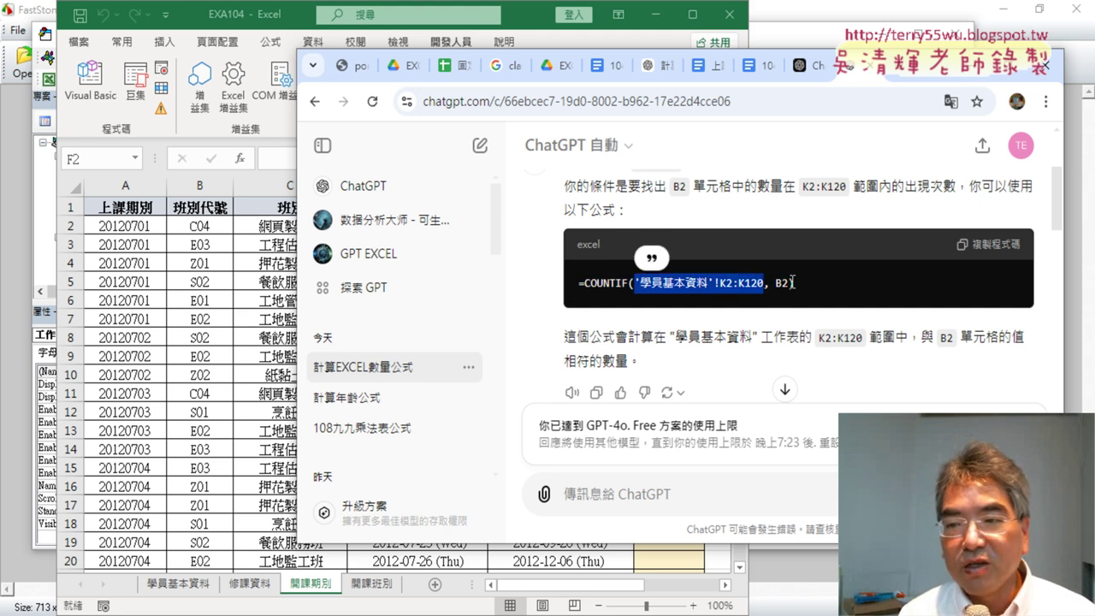
pyautogui.moveTo(797, 283); pyautogui.dragTo(575, 284)
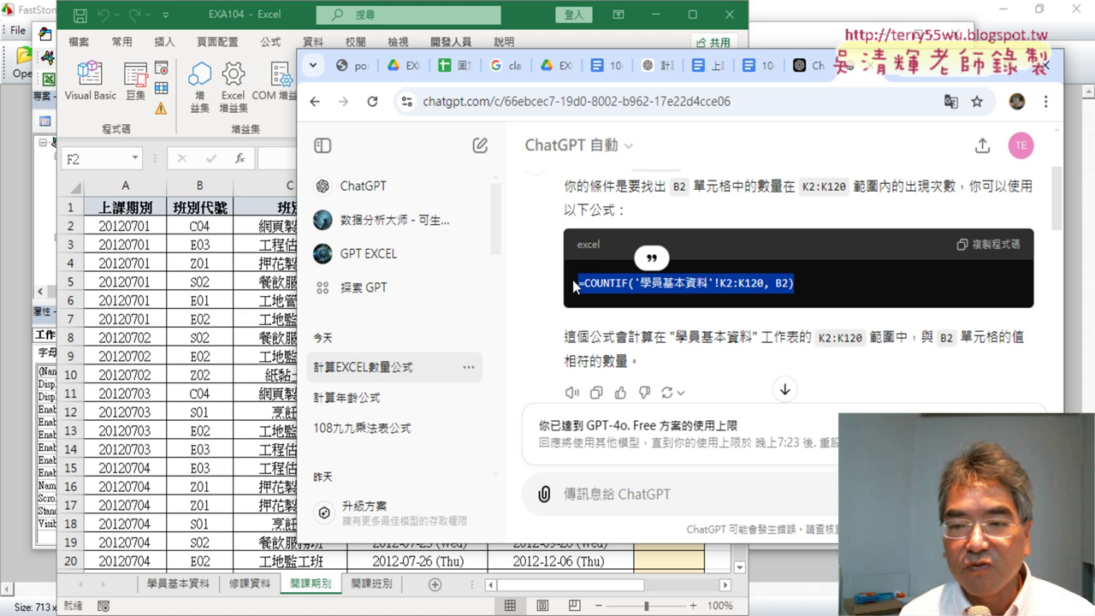
pyautogui.rightClick(608, 283)
pyautogui.click(665, 303)
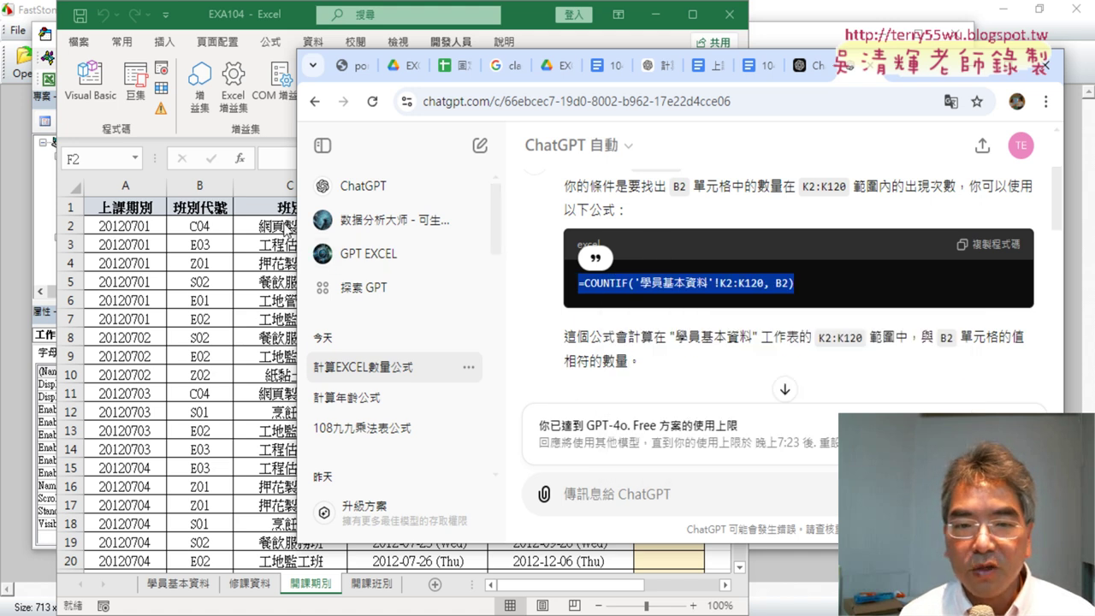
# - Paste the formula into F2, which shows 7, and fill it down column F
pyautogui.hotkey('alt', 'Tab')
pyautogui.rightClick(421, 161)
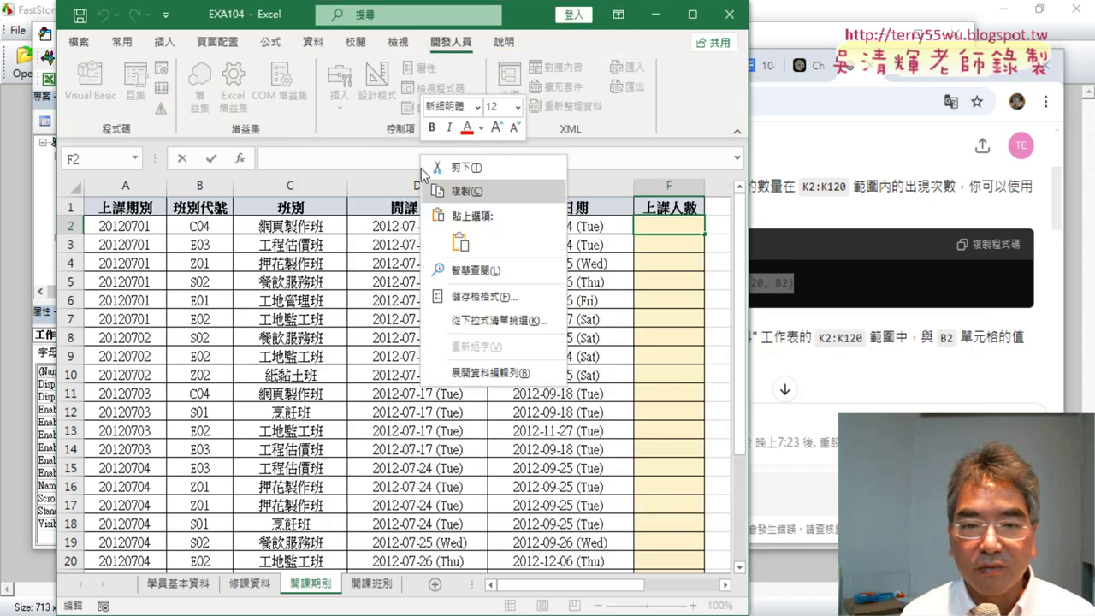
pyautogui.click(463, 244)
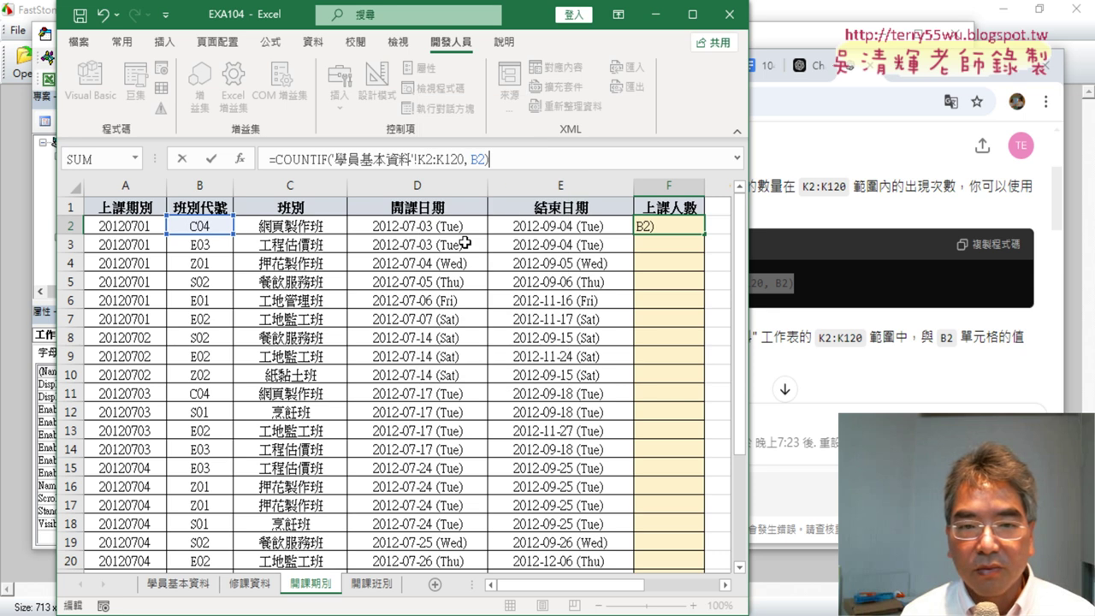
pyautogui.click(211, 159)
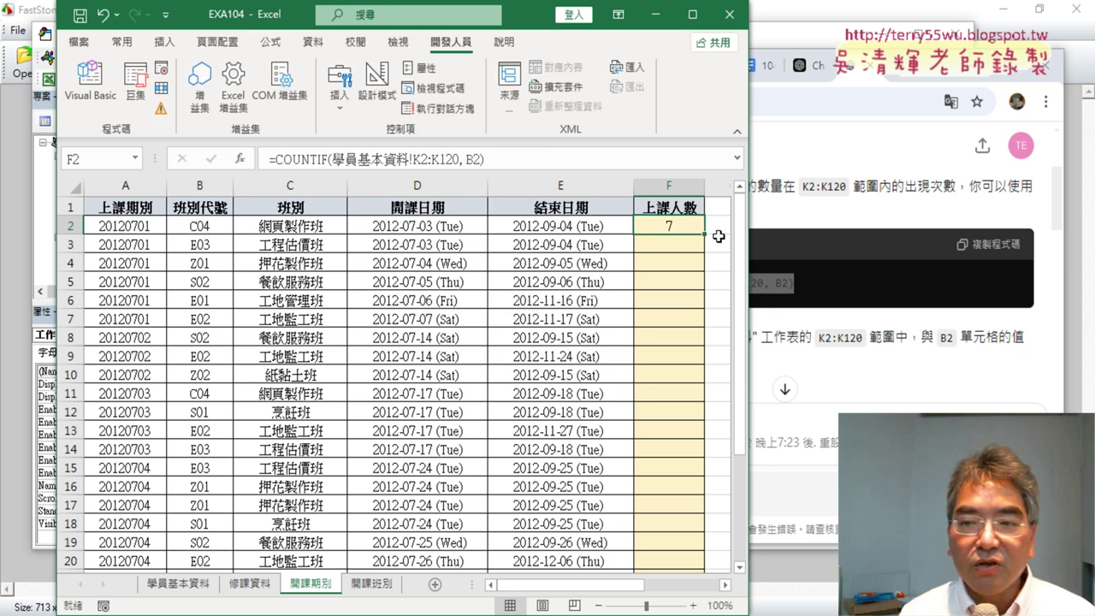
pyautogui.doubleClick(705, 234)
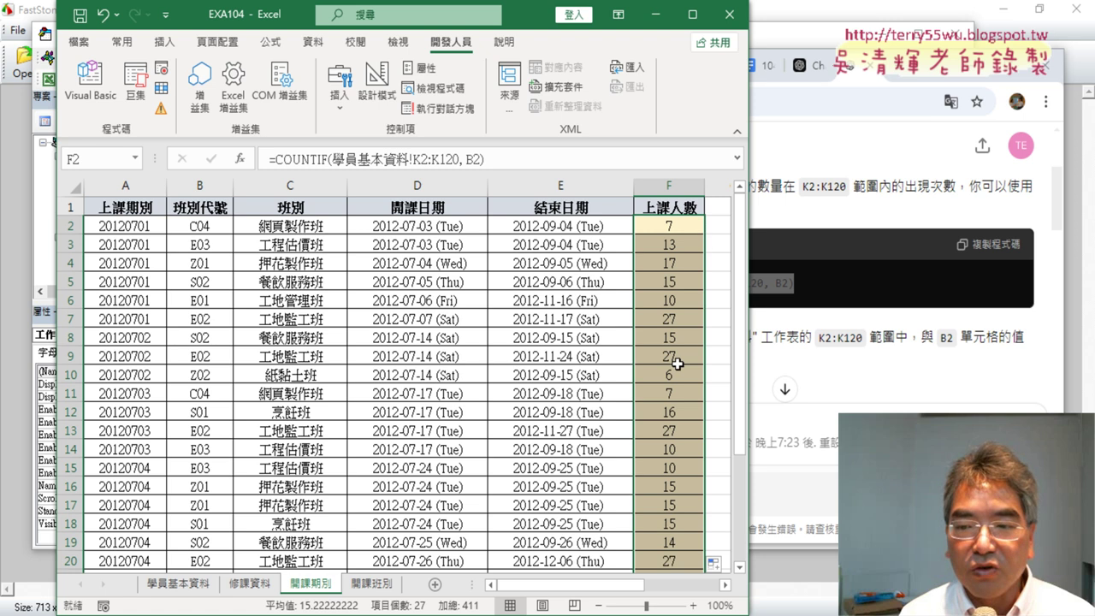
pyautogui.scroll(-3, 676, 414)
pyautogui.scroll(-1, 675, 414)
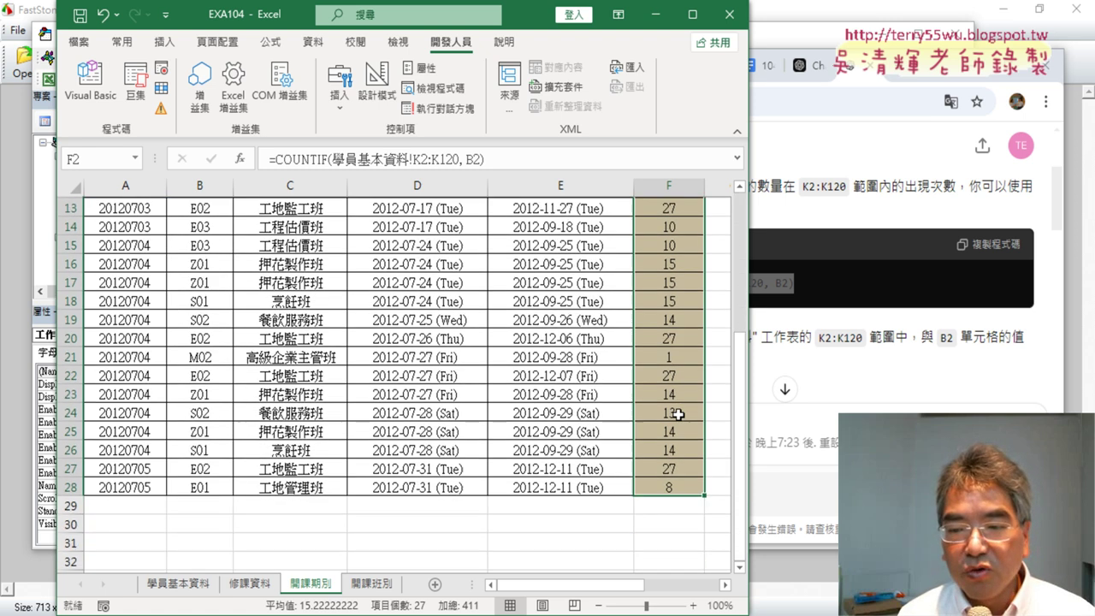
pyautogui.scroll(4, 676, 414)
pyautogui.click(678, 225)
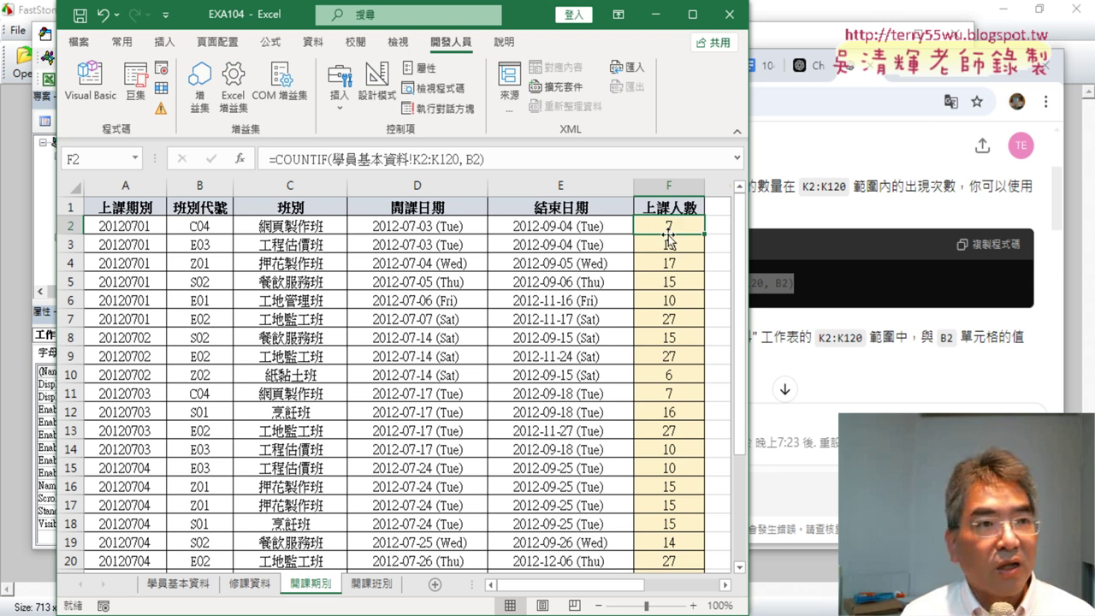
pyautogui.click(177, 591)
pyautogui.scroll(5, 677, 235)
pyautogui.scroll(6, 677, 235)
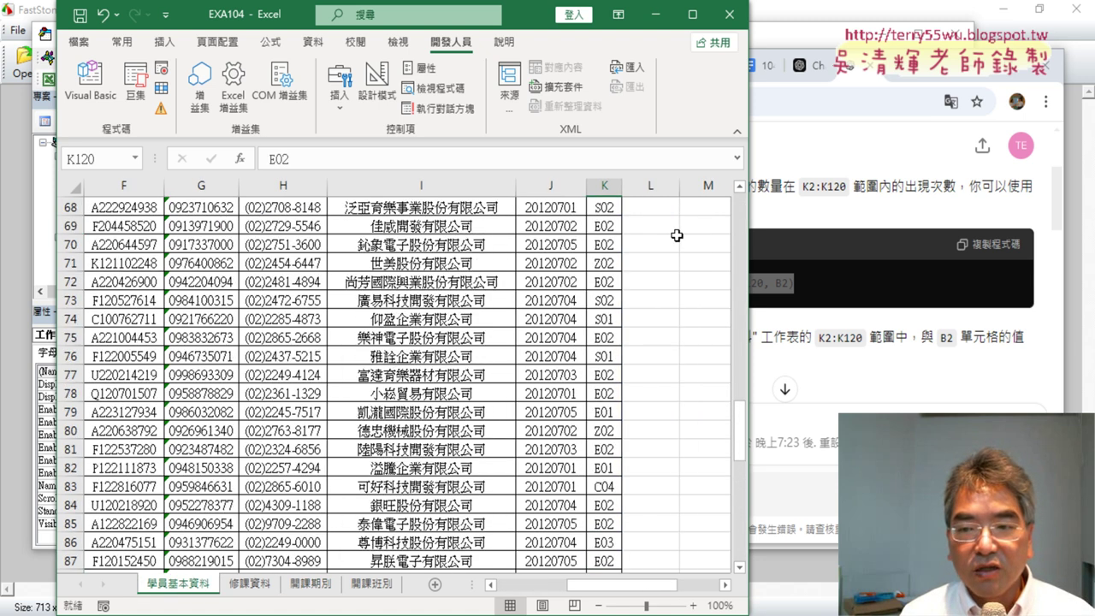
pyautogui.scroll(7, 677, 236)
pyautogui.scroll(13, 677, 235)
pyautogui.scroll(3, 676, 238)
pyautogui.click(614, 235)
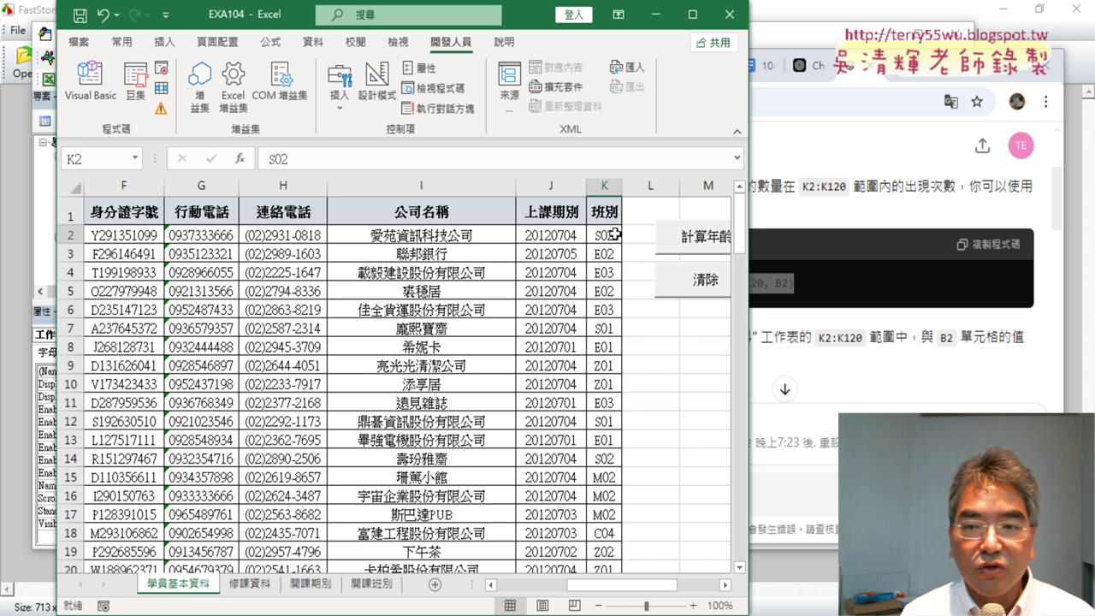
pyautogui.click(311, 585)
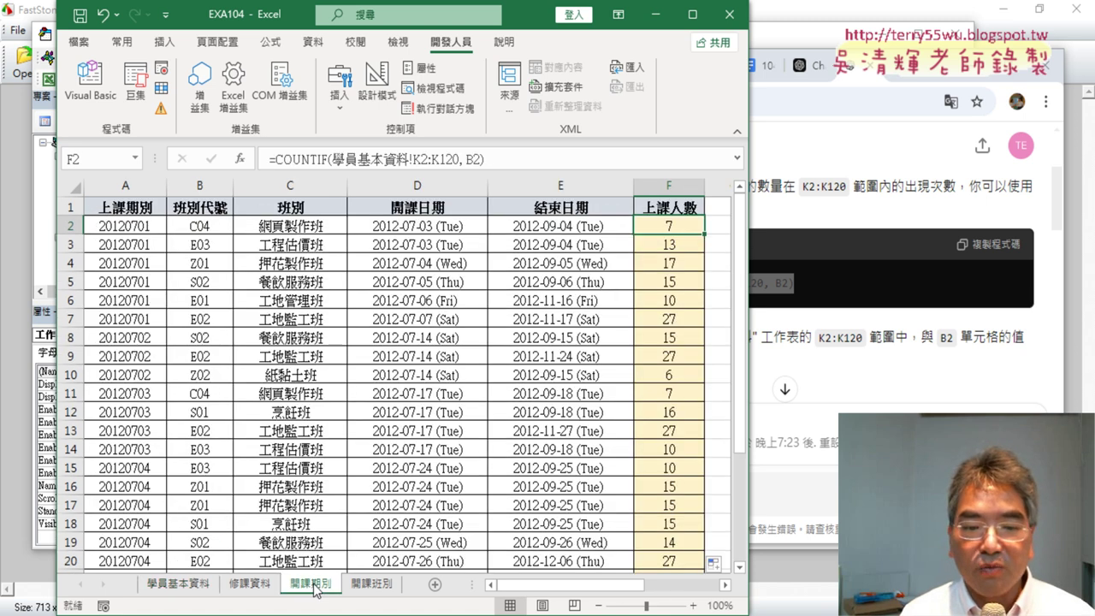
pyautogui.click(685, 246)
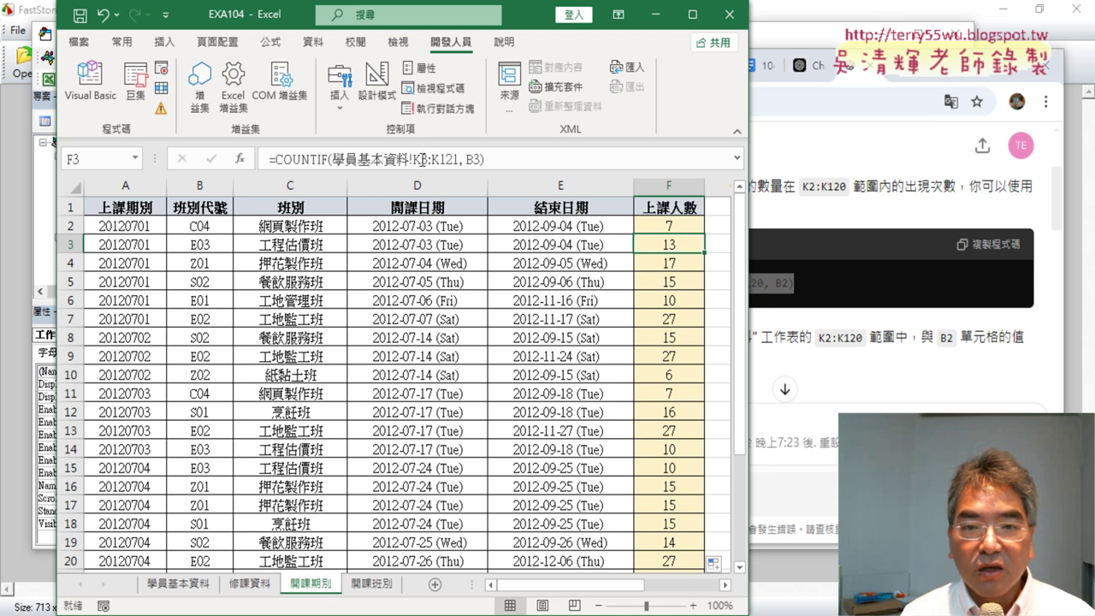
pyautogui.click(679, 262)
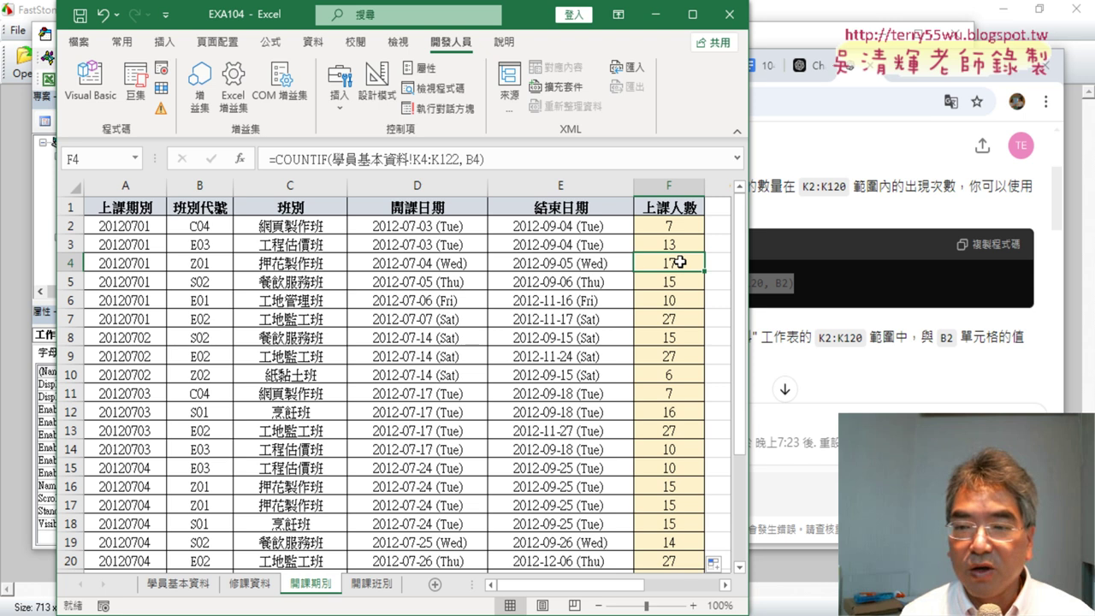
pyautogui.click(678, 228)
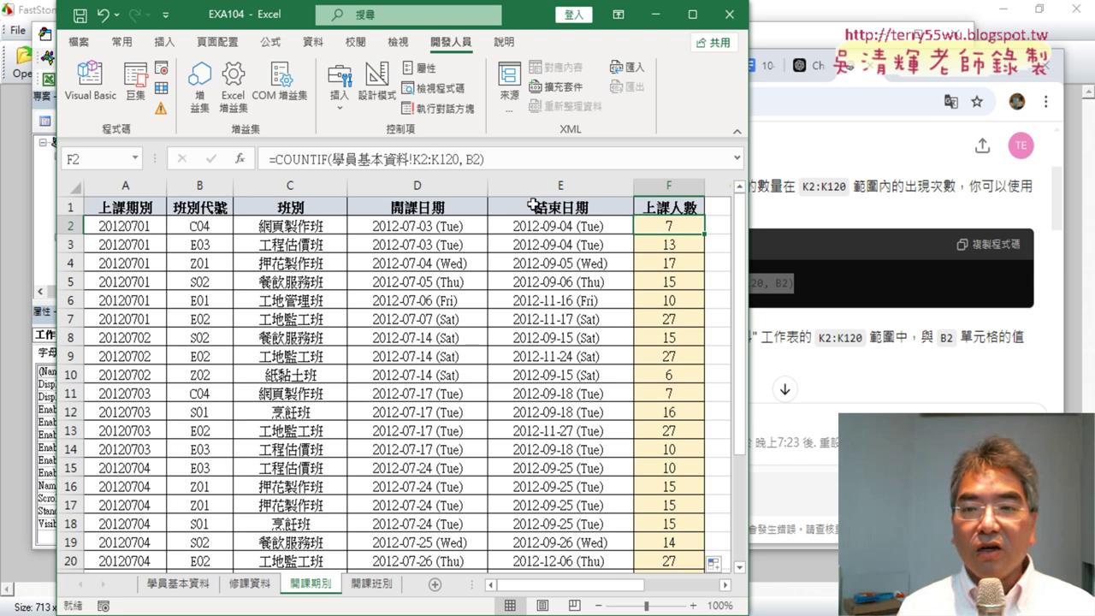
pyautogui.click(667, 245)
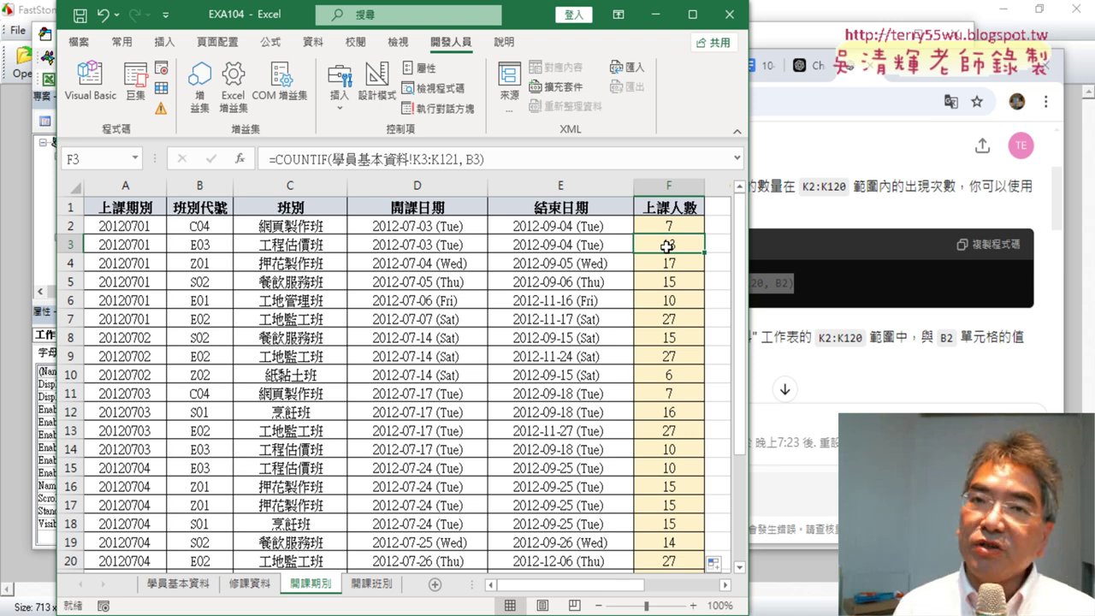
pyautogui.click(675, 222)
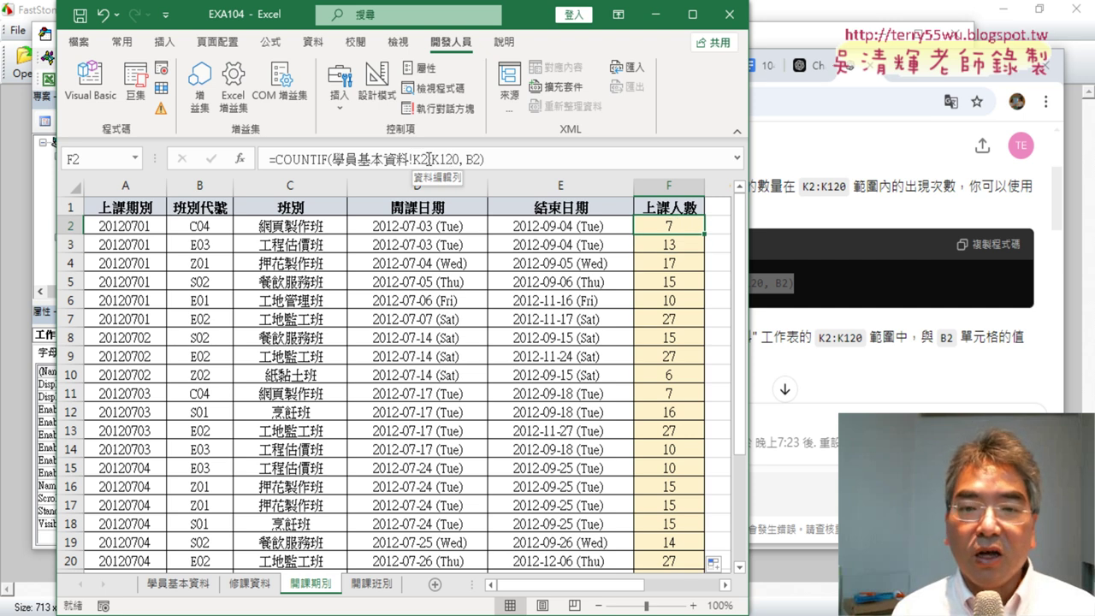
# - Add $ signs so F2's range becomes K$2:K$120, then refill column F
pyautogui.click(422, 159)
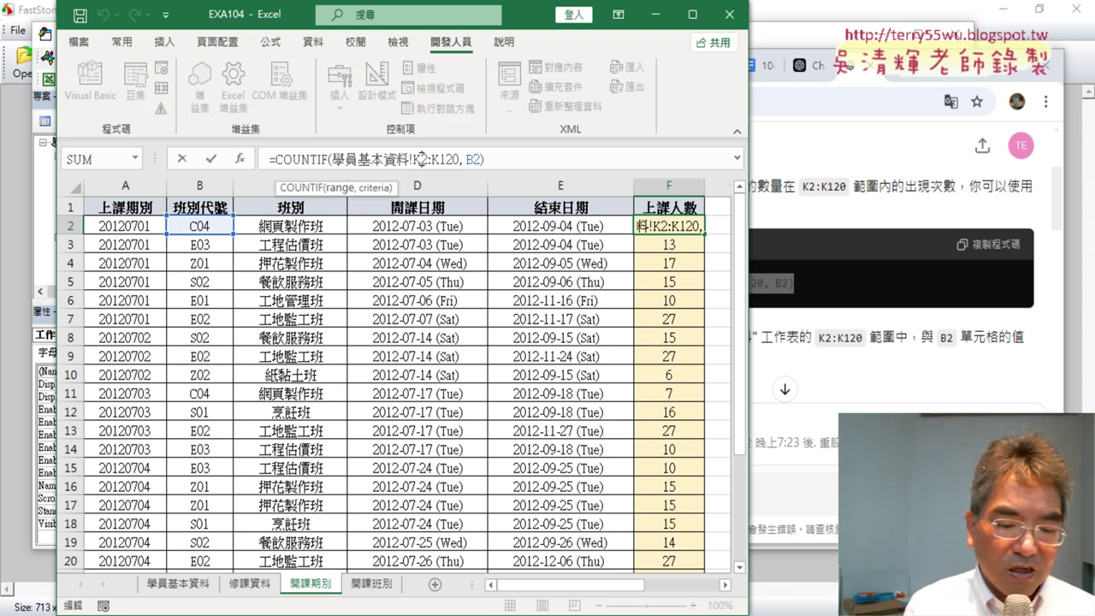
pyautogui.write('$')
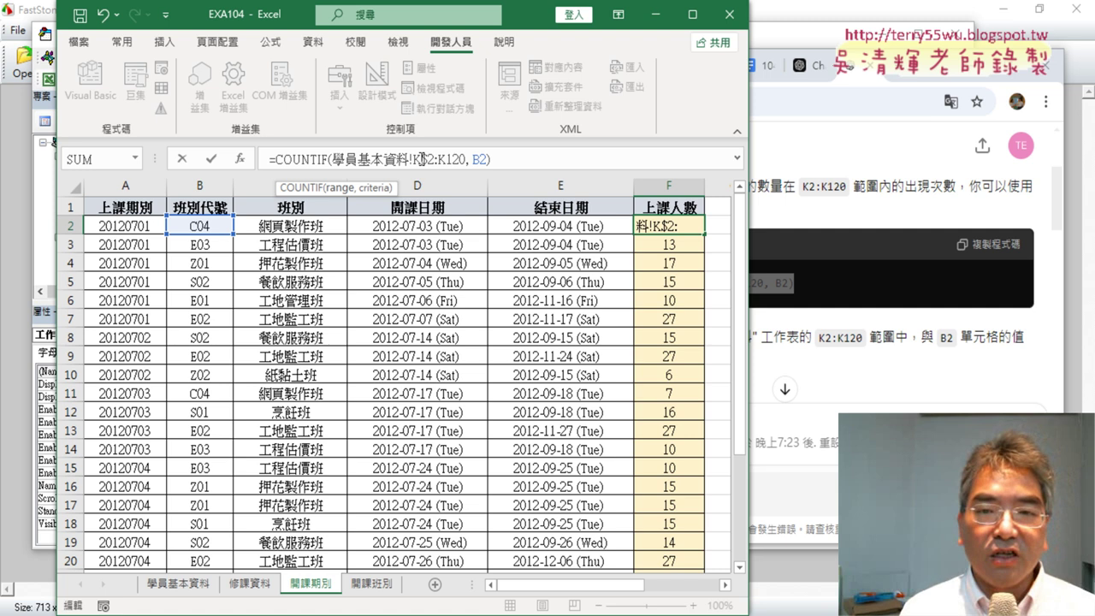
pyautogui.press('Right')
pyautogui.press('Right')
pyautogui.press('Right')
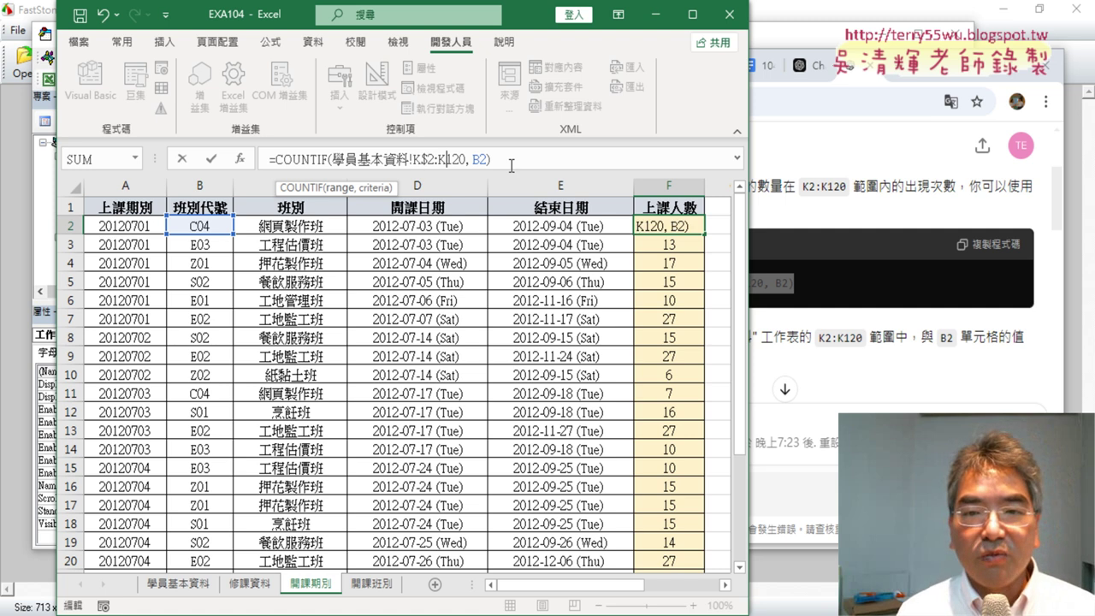
pyautogui.write('$')
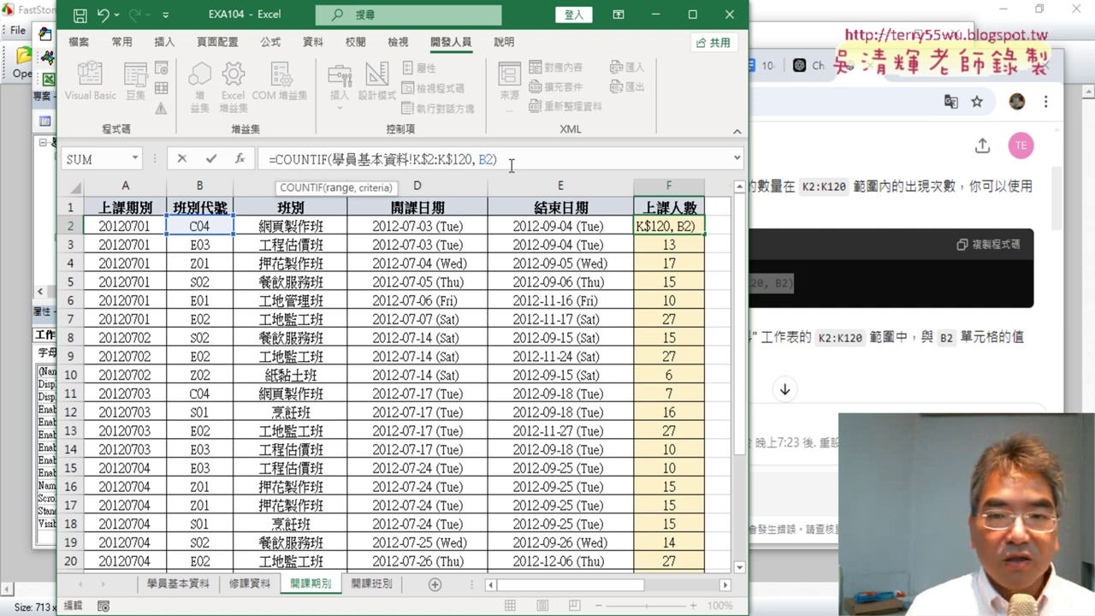
pyautogui.click(210, 159)
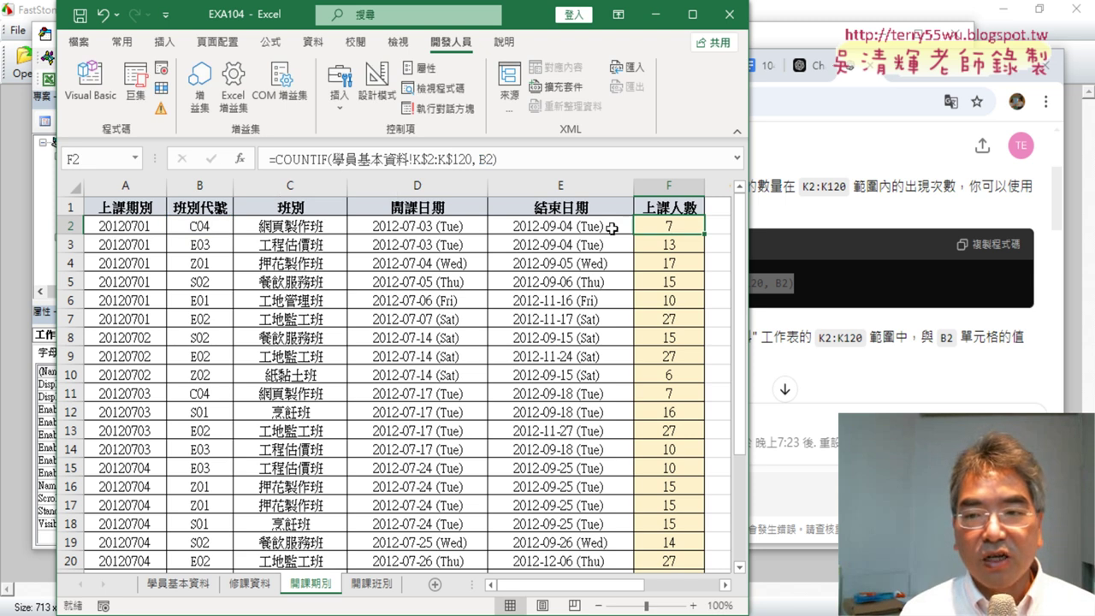
pyautogui.doubleClick(705, 233)
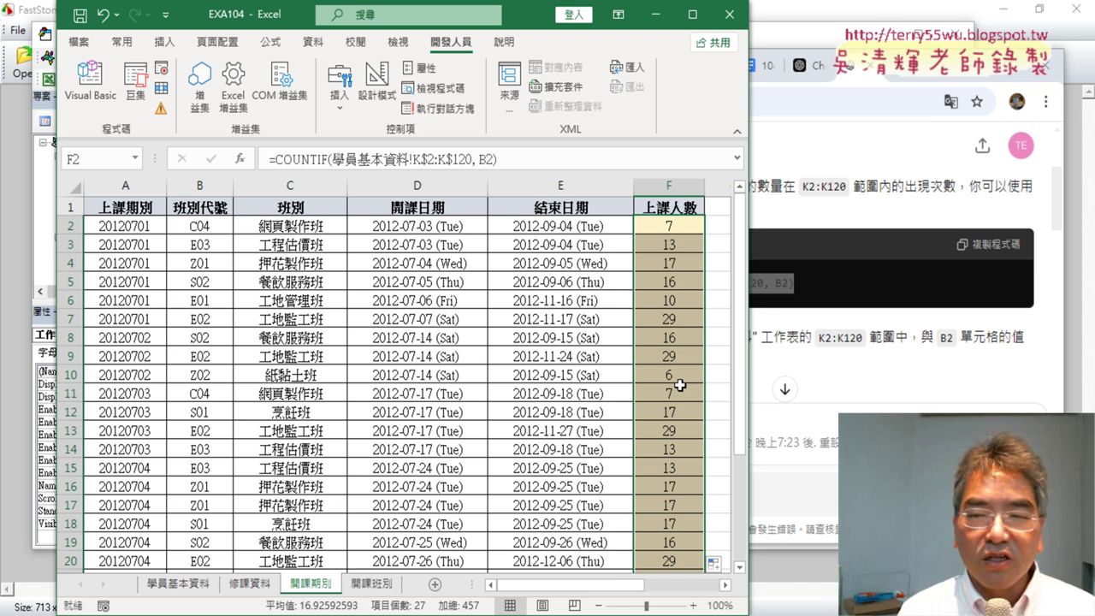
# - Scroll ChatGPT to the follow-up reply locking the range as $K$2:$K$120
pyautogui.click(1039, 333)
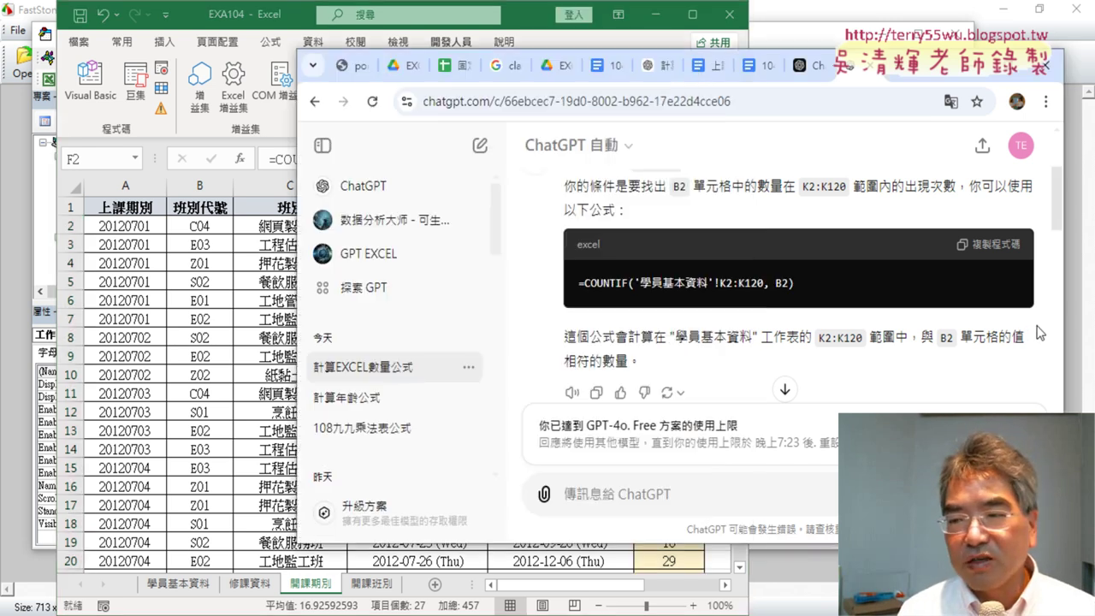
pyautogui.scroll(-3, 931, 312)
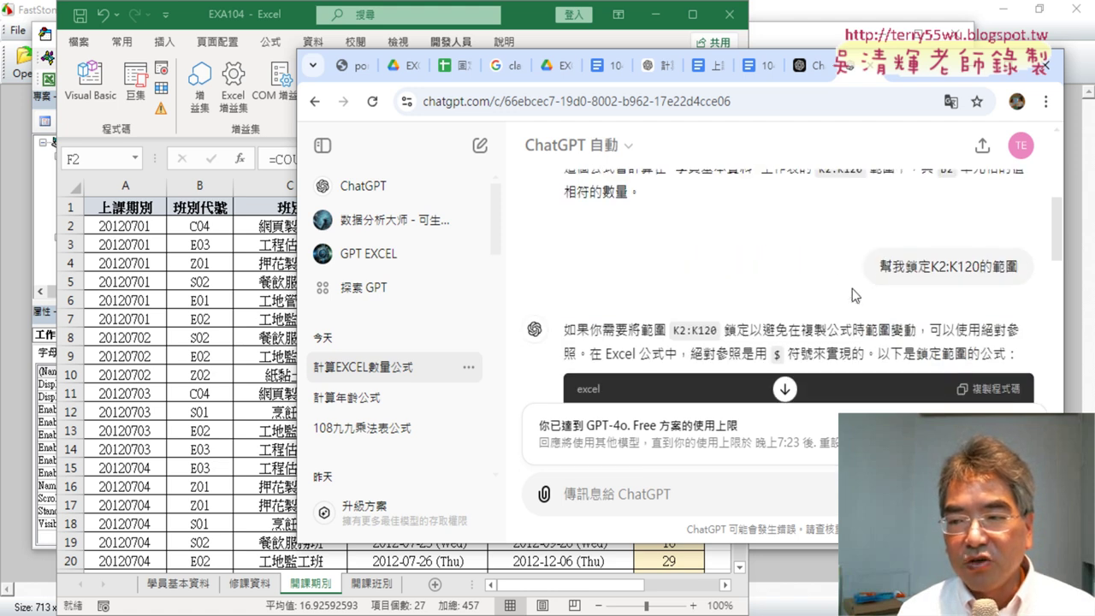
pyautogui.moveTo(881, 264); pyautogui.dragTo(1020, 267)
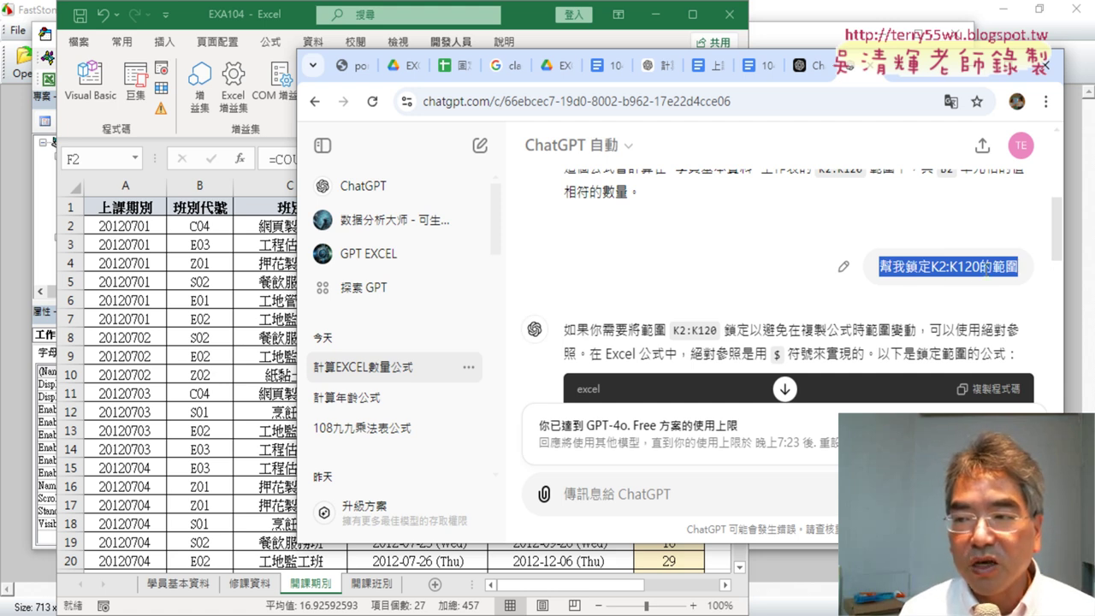
pyautogui.scroll(-3, 1015, 268)
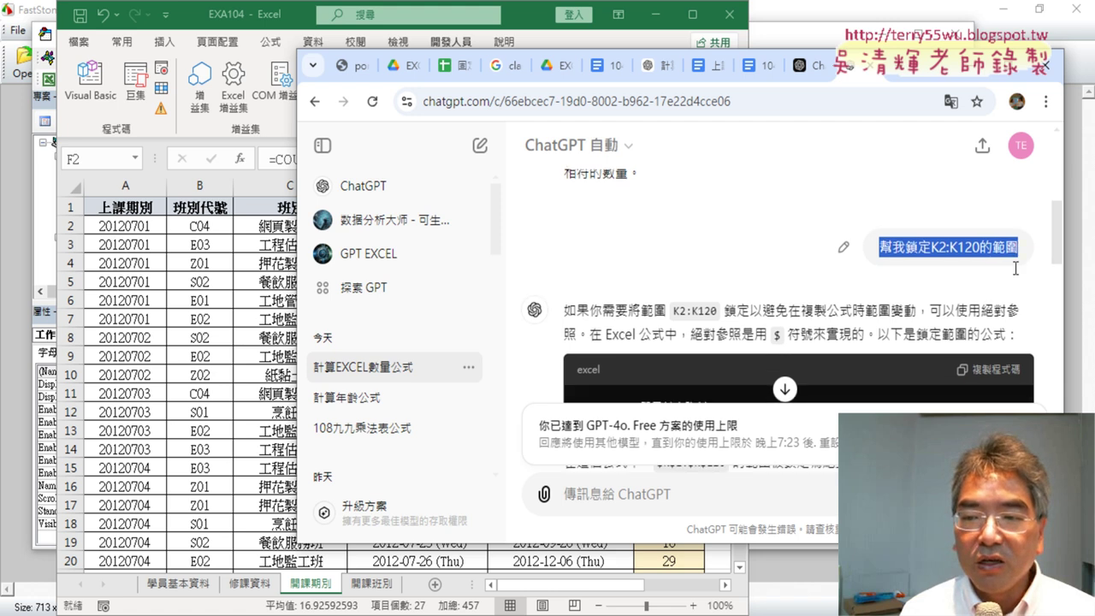
pyautogui.scroll(1, 1016, 274)
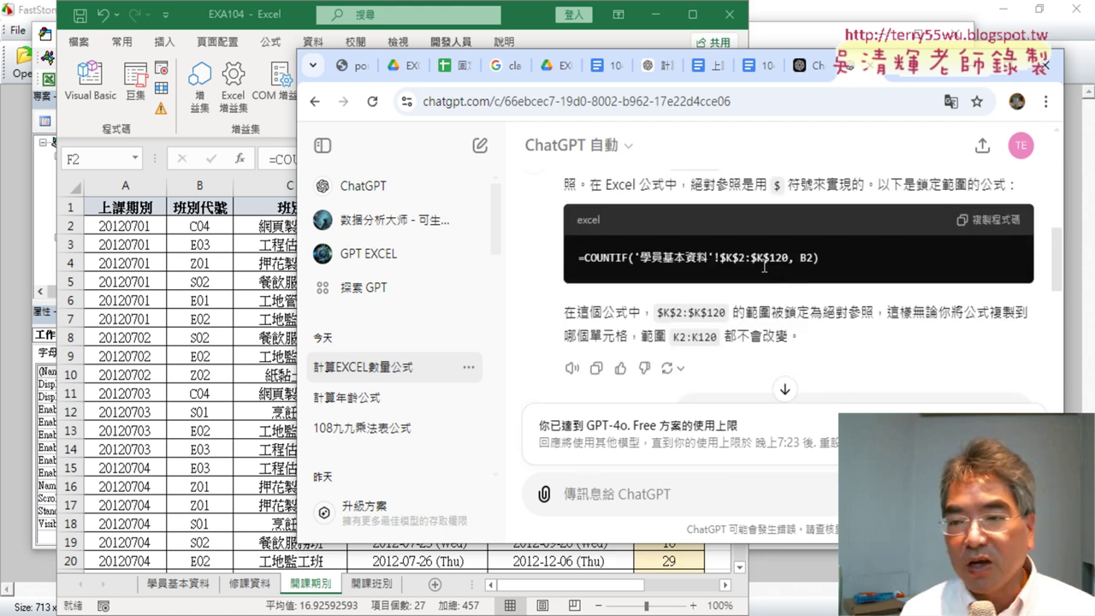
# - Highlight $K$2:$K$120, its row-locking $2 and column-locking $, then return to Excel
pyautogui.moveTo(720, 257); pyautogui.dragTo(790, 255)
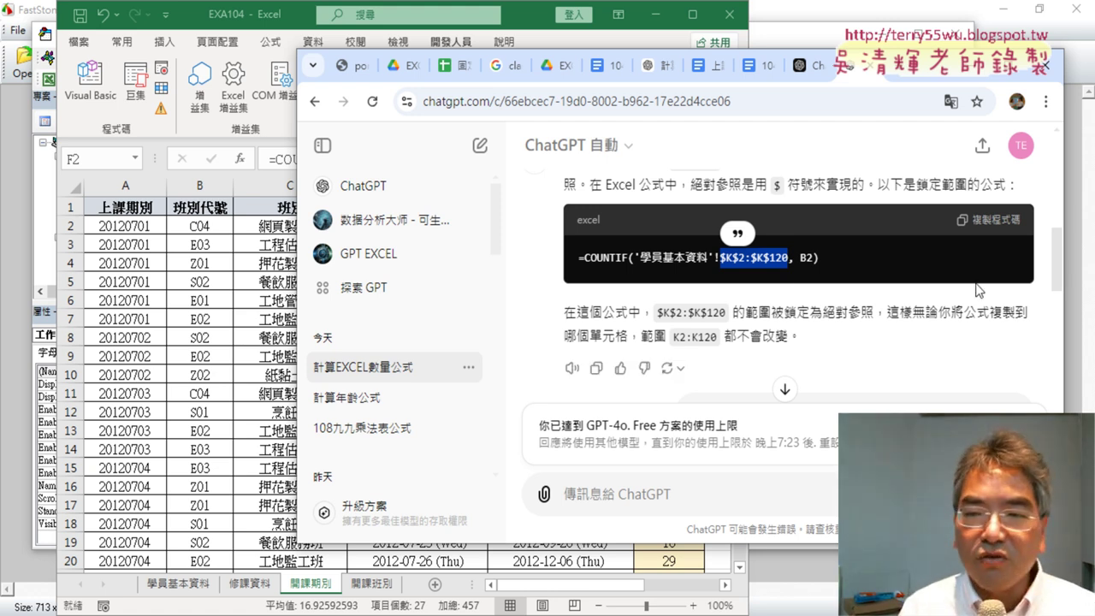
pyautogui.click(766, 265)
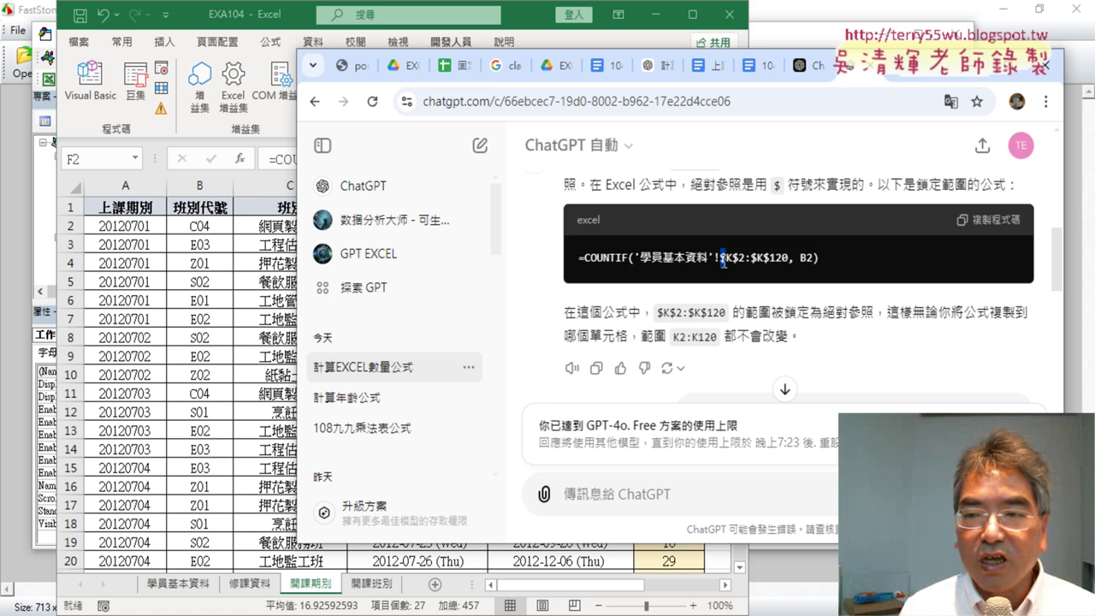
pyautogui.moveTo(732, 258); pyautogui.dragTo(745, 258)
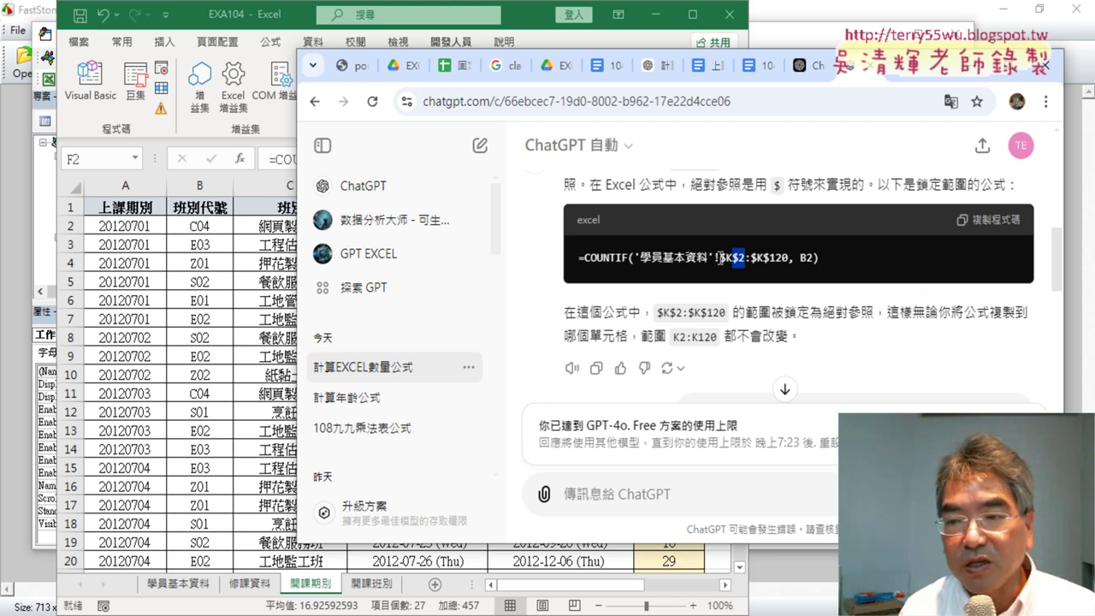
pyautogui.moveTo(720, 259); pyautogui.dragTo(726, 259)
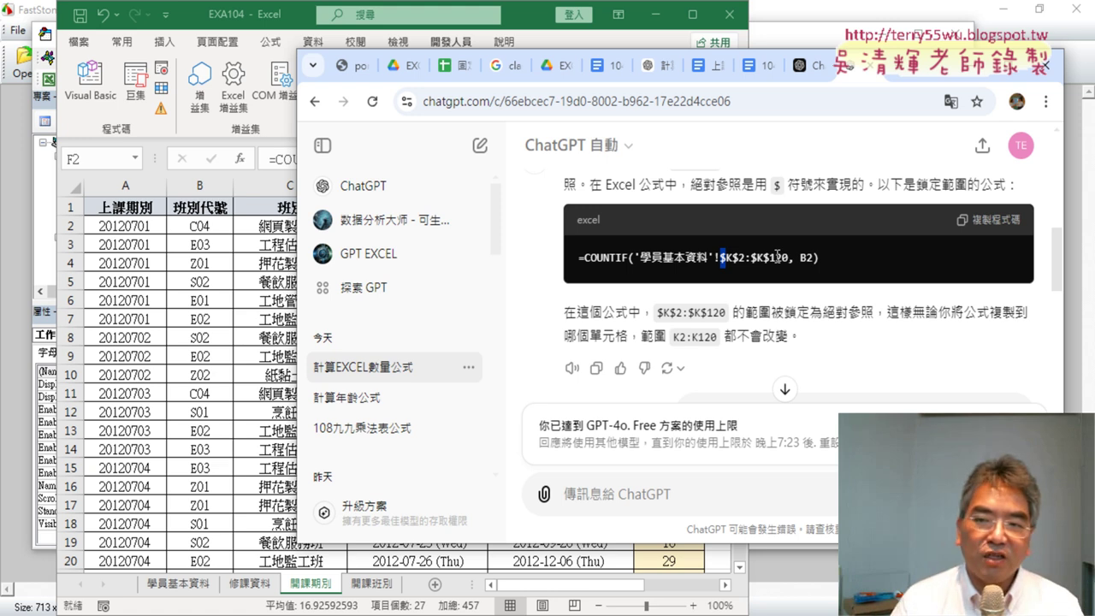
pyautogui.click(270, 280)
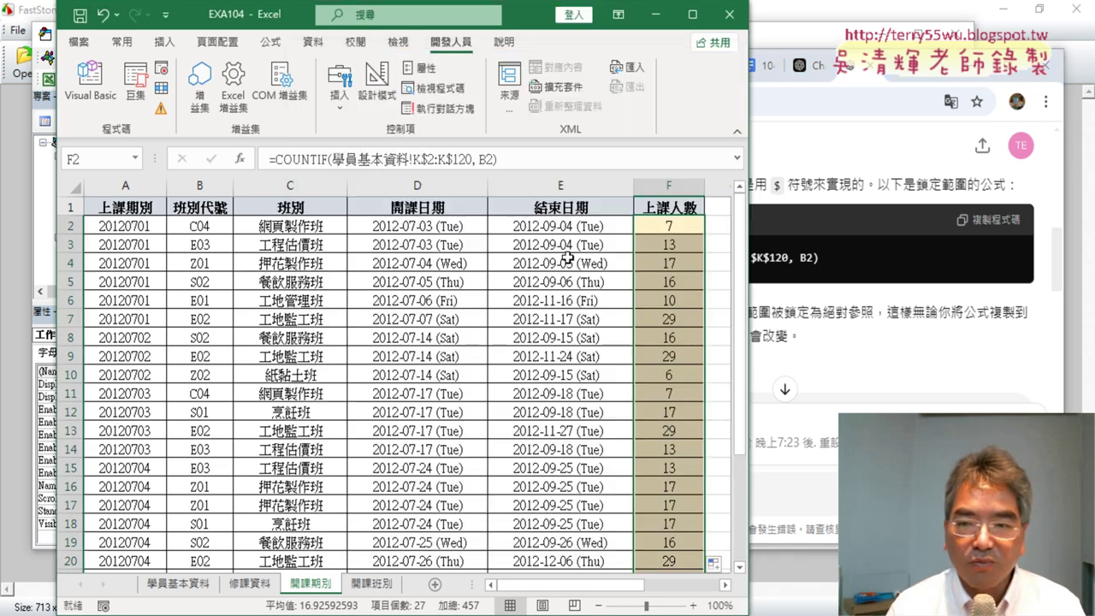
# - Select F2 to inspect its row-locked COUNTIF formula
pyautogui.click(671, 226)
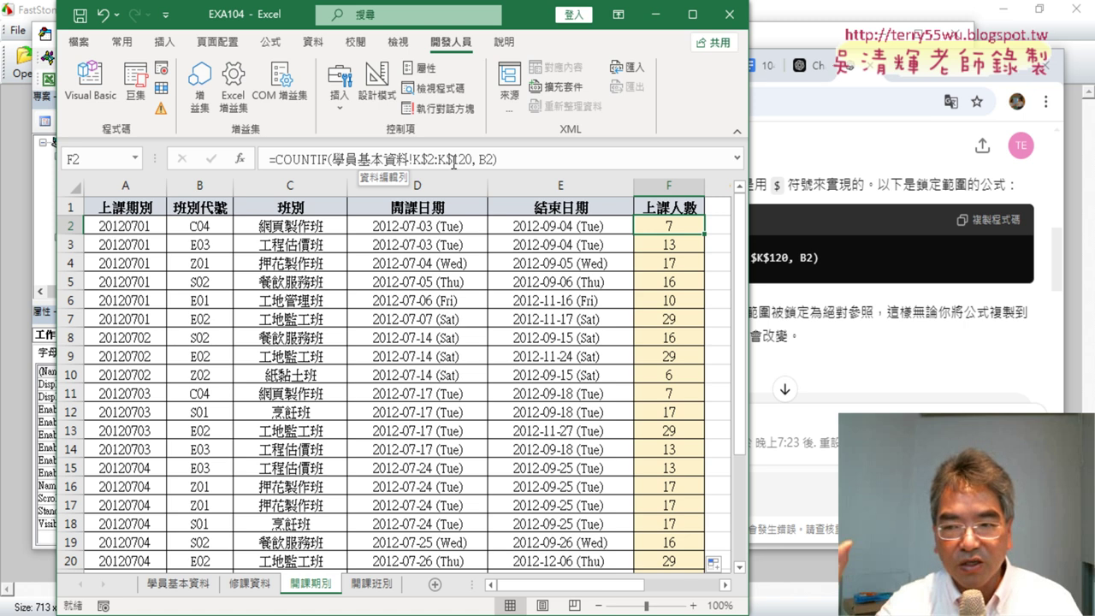
# - Review the ChatGPT request for a VBA Sub outputting to F2 through F28, highlighting its key phrases
pyautogui.click(971, 276)
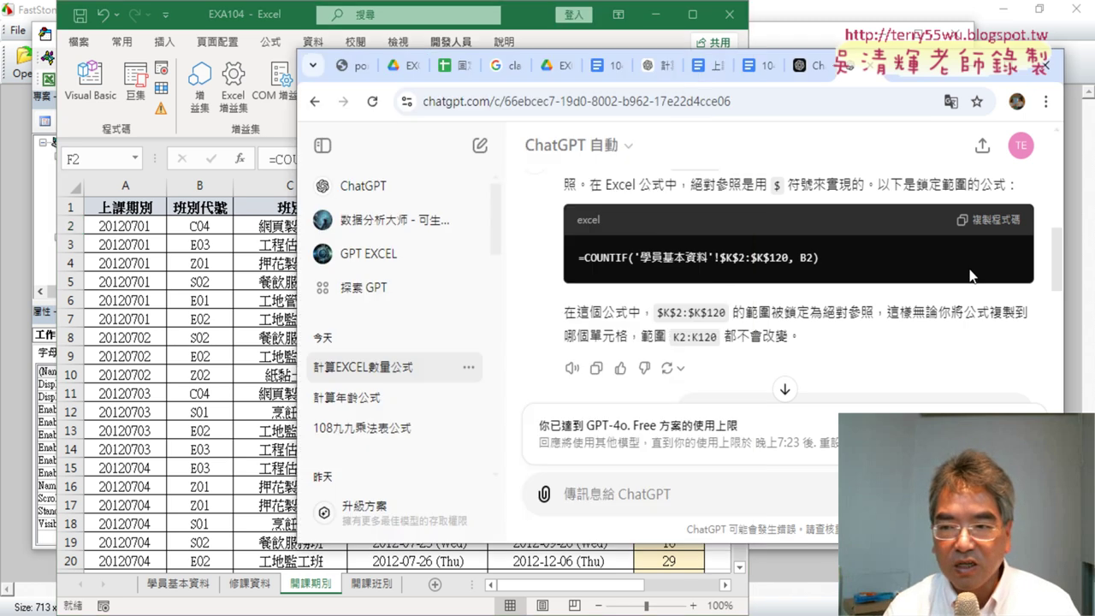
pyautogui.scroll(1, 893, 240)
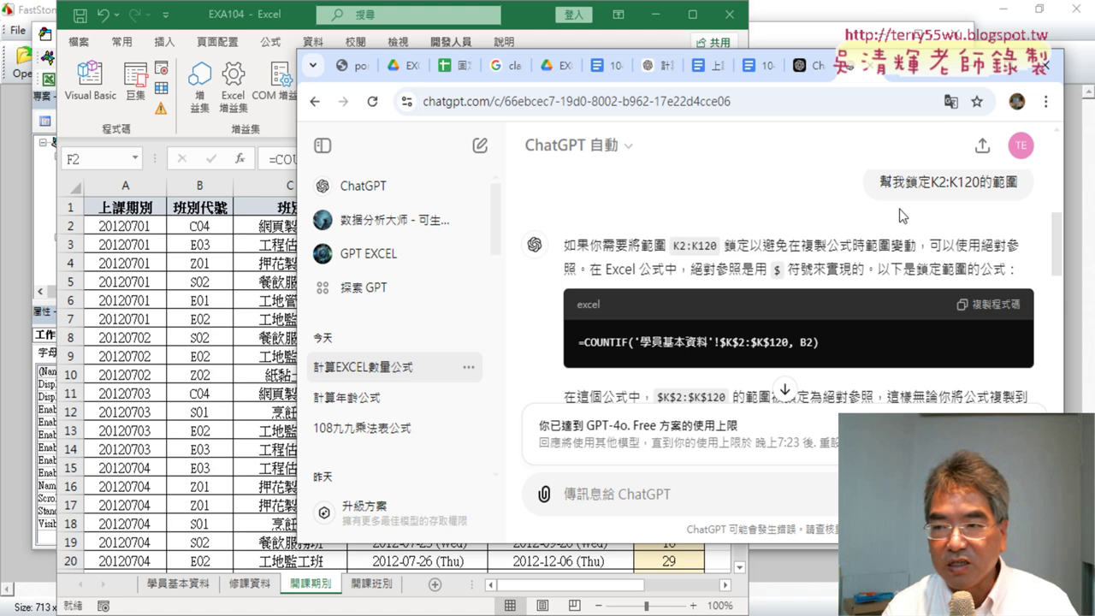
pyautogui.moveTo(879, 182); pyautogui.dragTo(1021, 191)
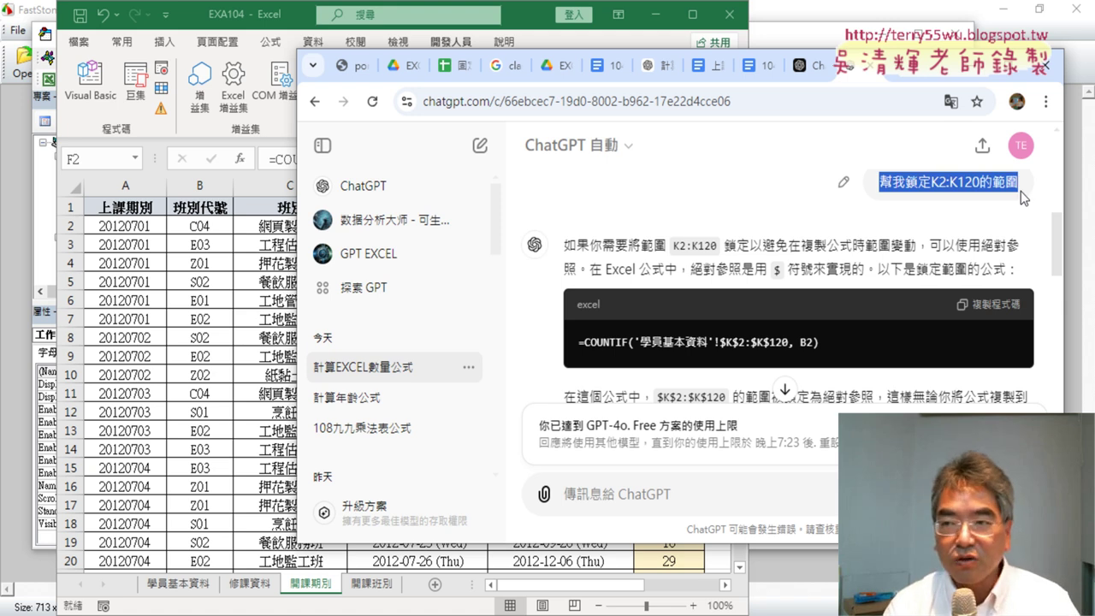
pyautogui.scroll(-3, 1021, 191)
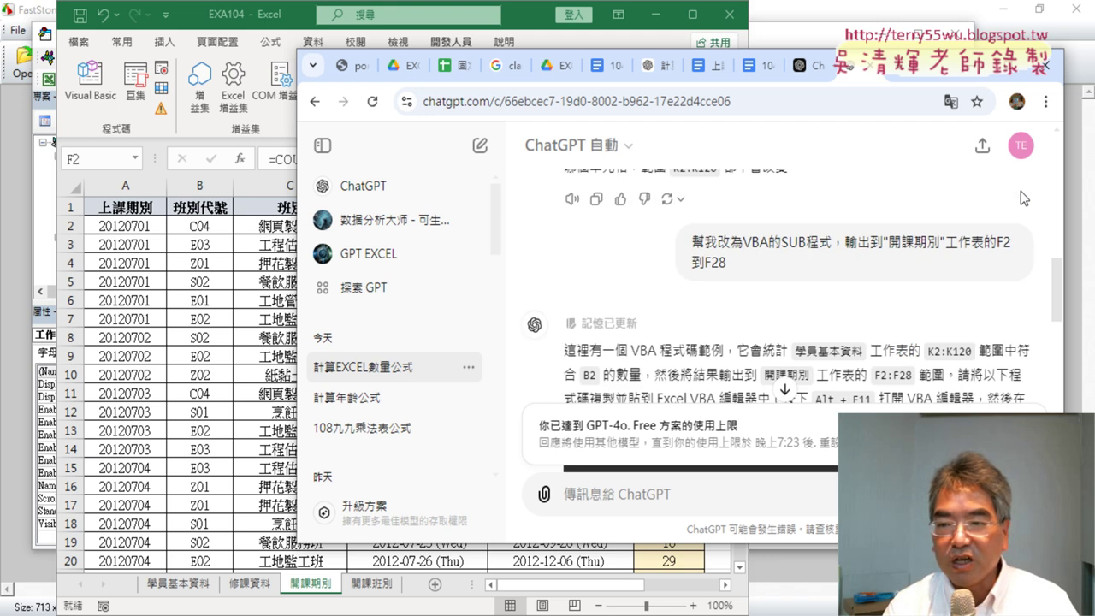
pyautogui.moveTo(692, 242); pyautogui.dragTo(830, 246)
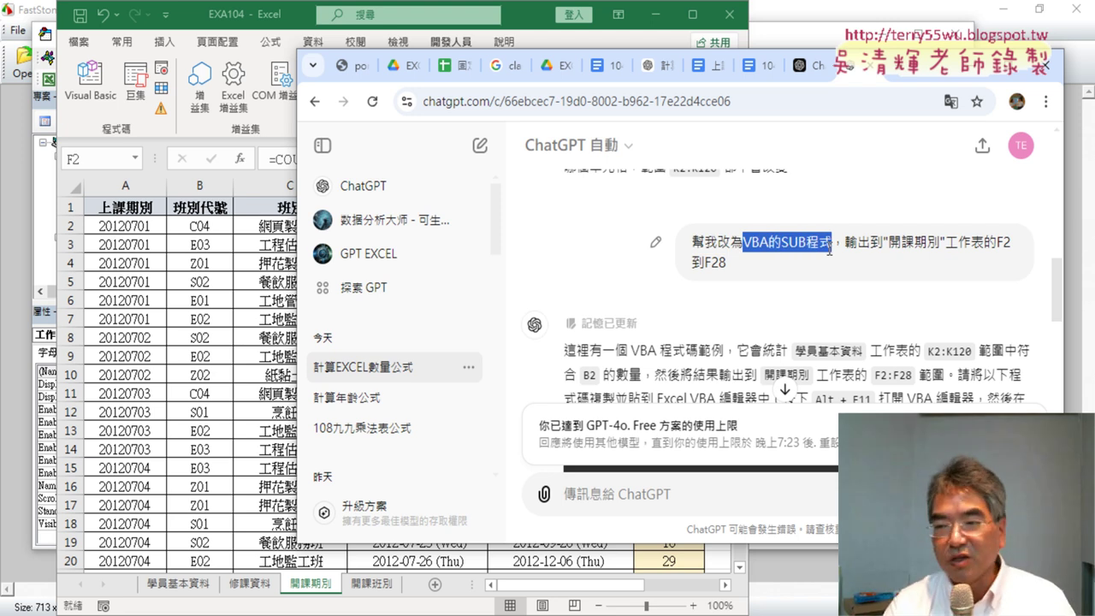
pyautogui.moveTo(846, 246); pyautogui.dragTo(884, 244)
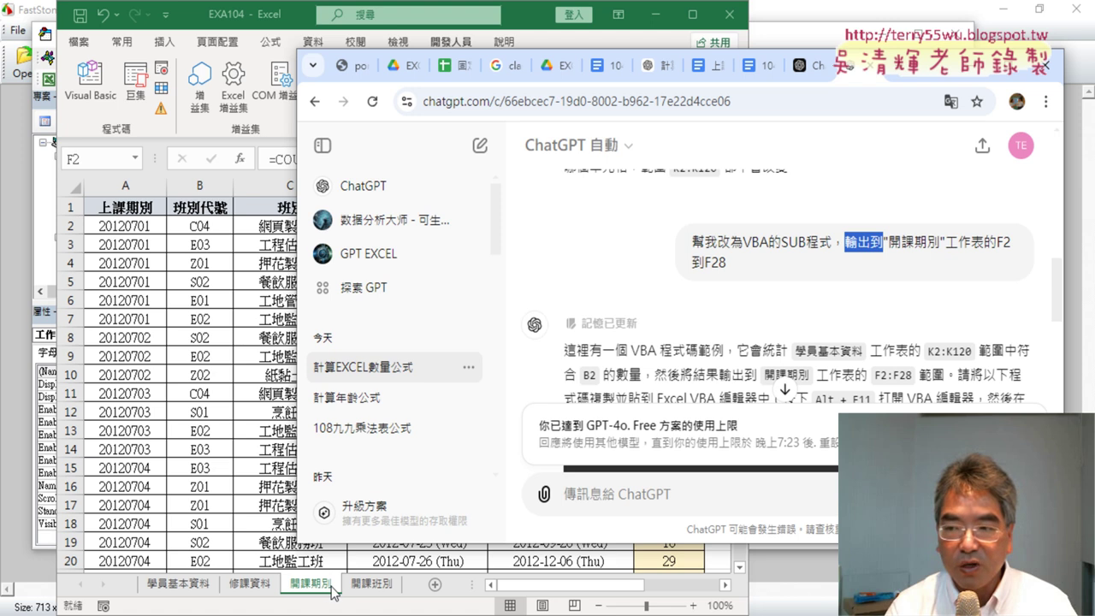
pyautogui.click(998, 243)
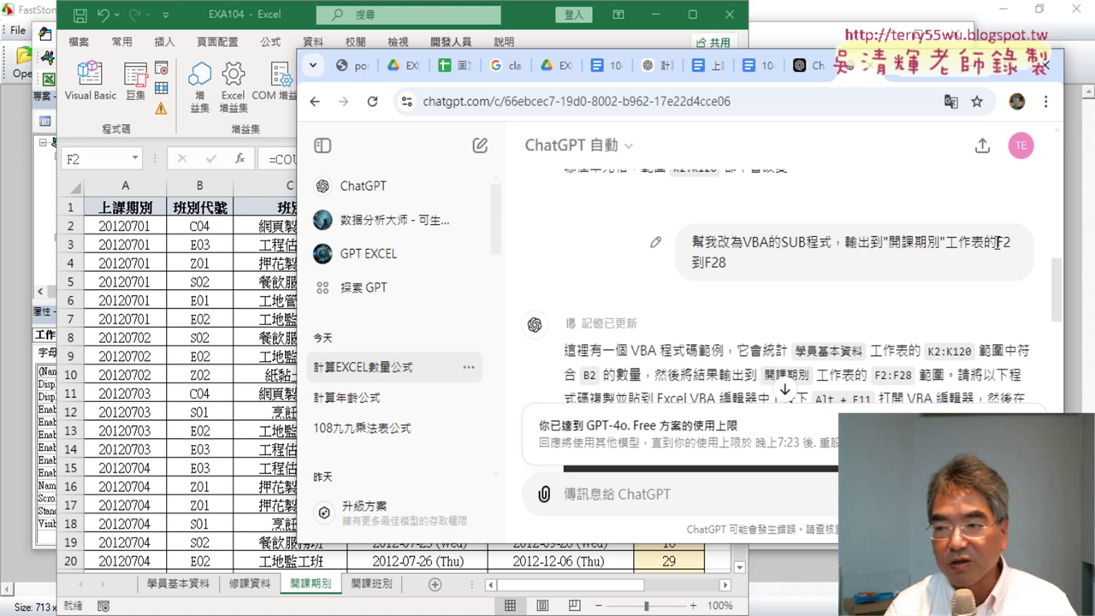
pyautogui.moveTo(997, 243); pyautogui.dragTo(1011, 263)
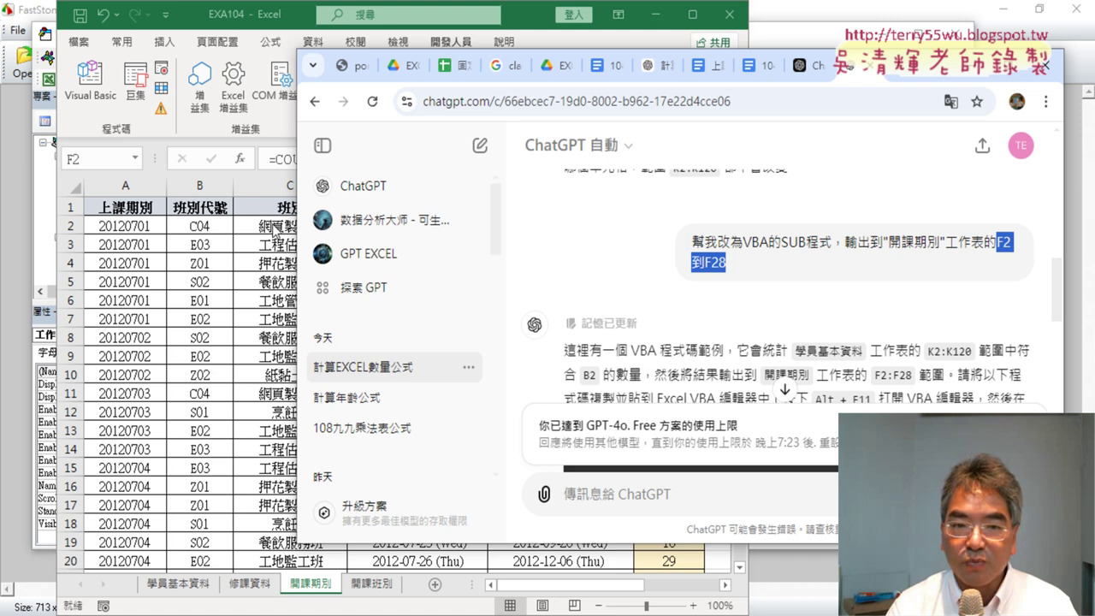
pyautogui.hotkey('alt', 'Tab')
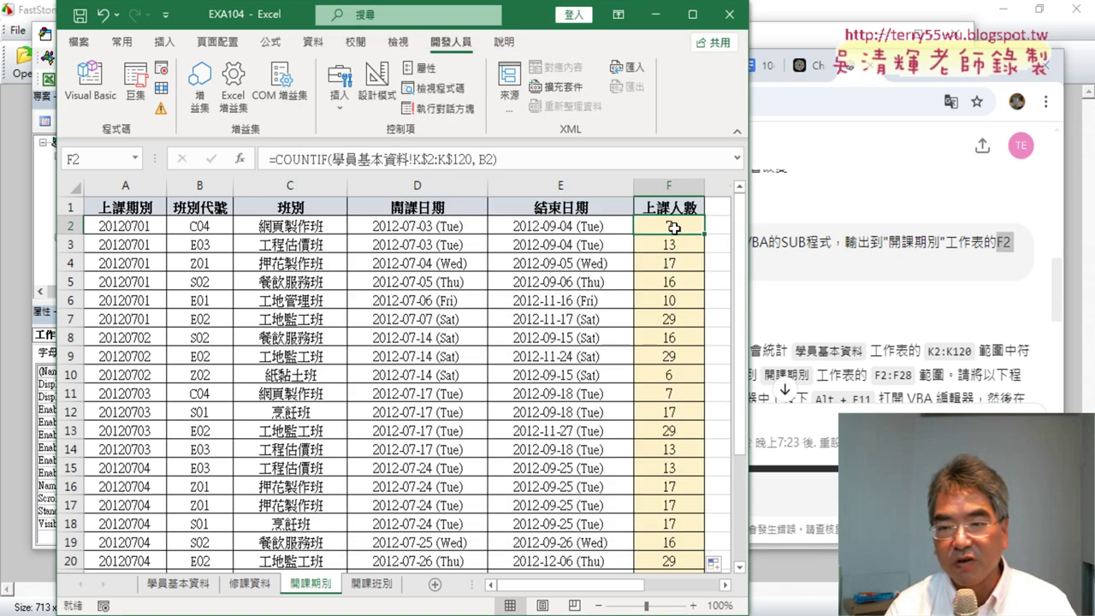
# - Copy ChatGPT's generated VBA code and return to the maximized Excel 開課期別 sheet
pyautogui.hotkey('ctrl', 'Down')
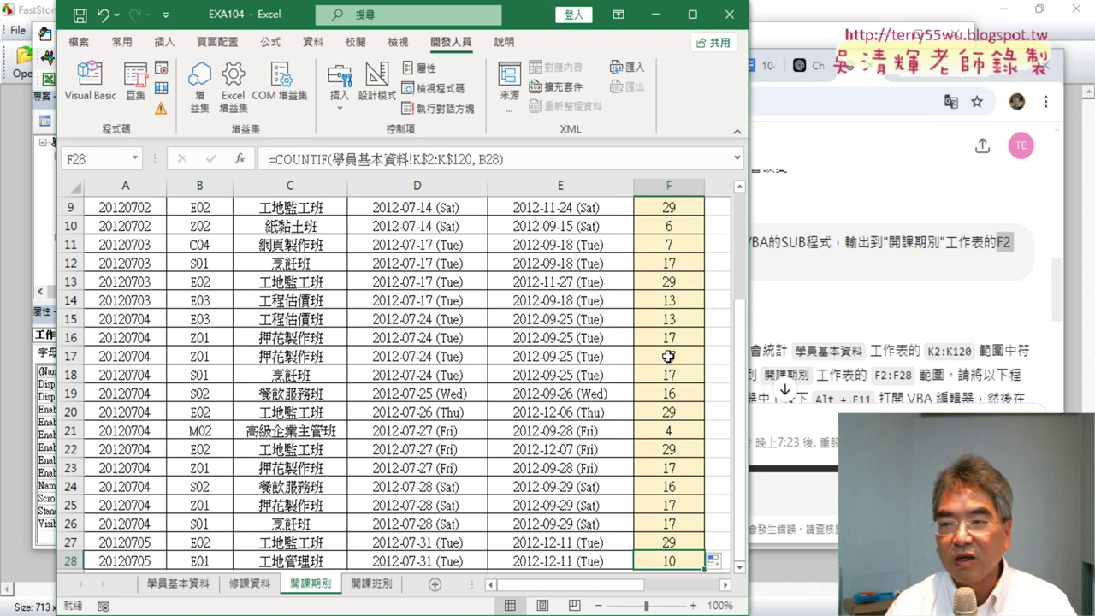
pyautogui.click(897, 274)
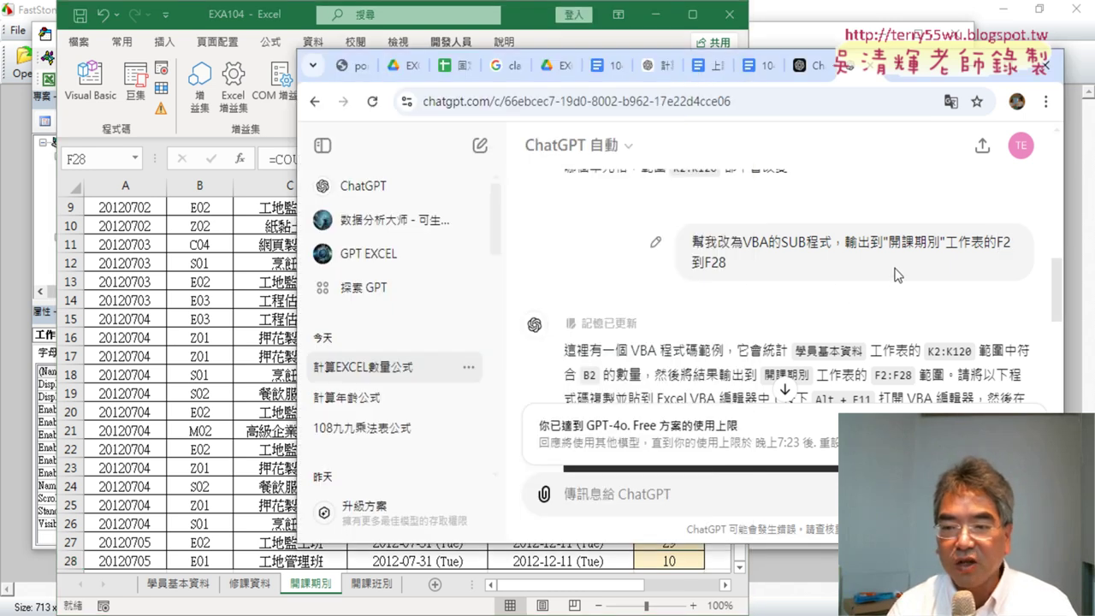
pyautogui.scroll(-2, 895, 267)
pyautogui.scroll(-1, 893, 263)
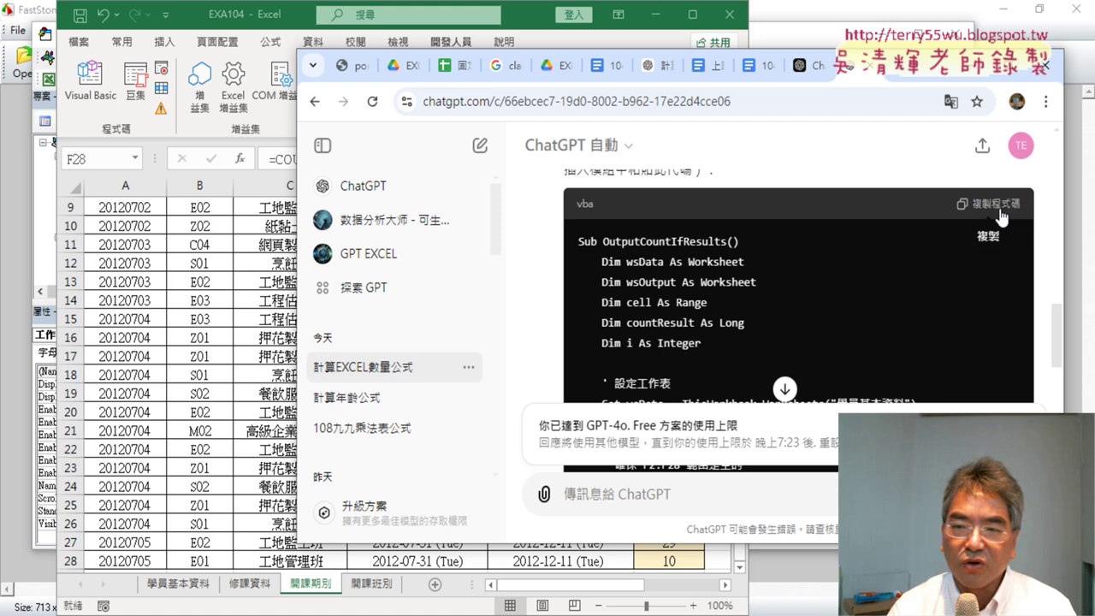
pyautogui.click(1001, 218)
pyautogui.hotkey('alt', 'Tab')
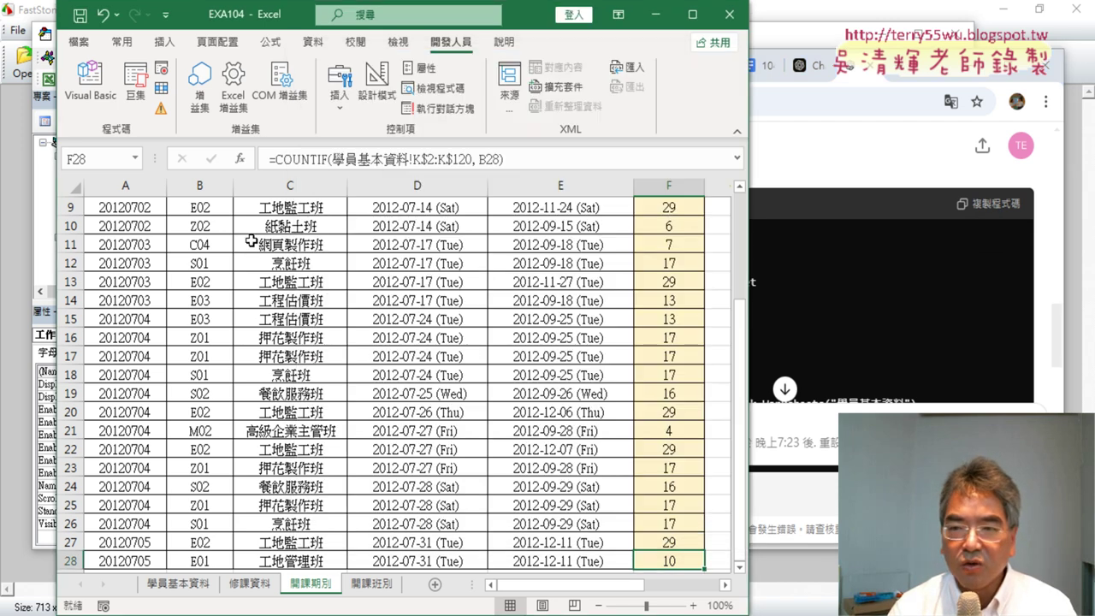
pyautogui.click(692, 14)
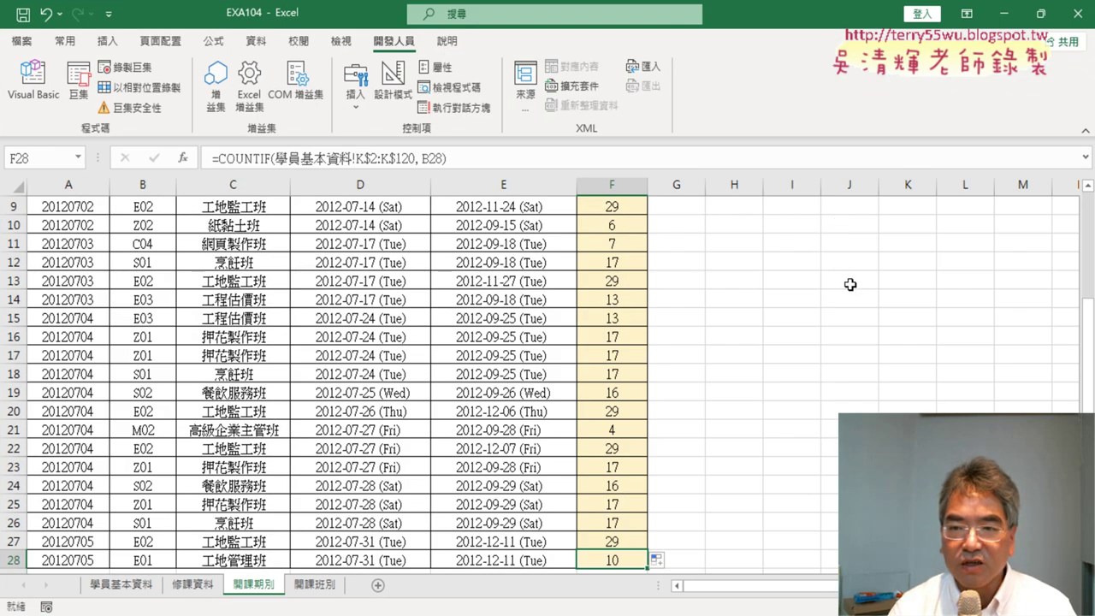
pyautogui.scroll(3, 852, 285)
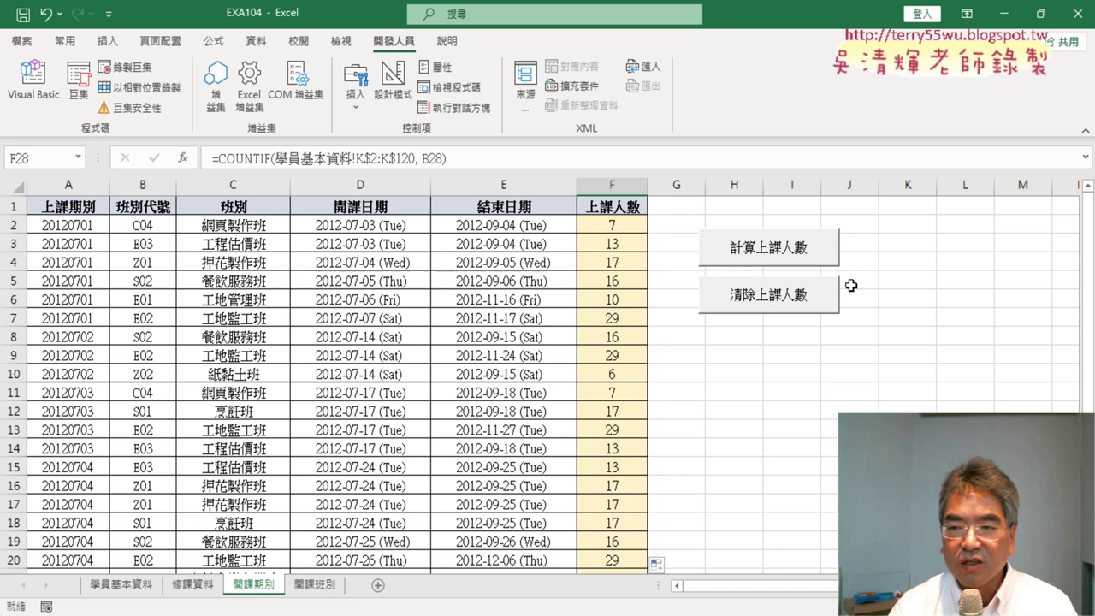
# - Open the code of the macro assigned to the 清除上課人數 button via 指定巨集 > 編輯
pyautogui.rightClick(789, 307)
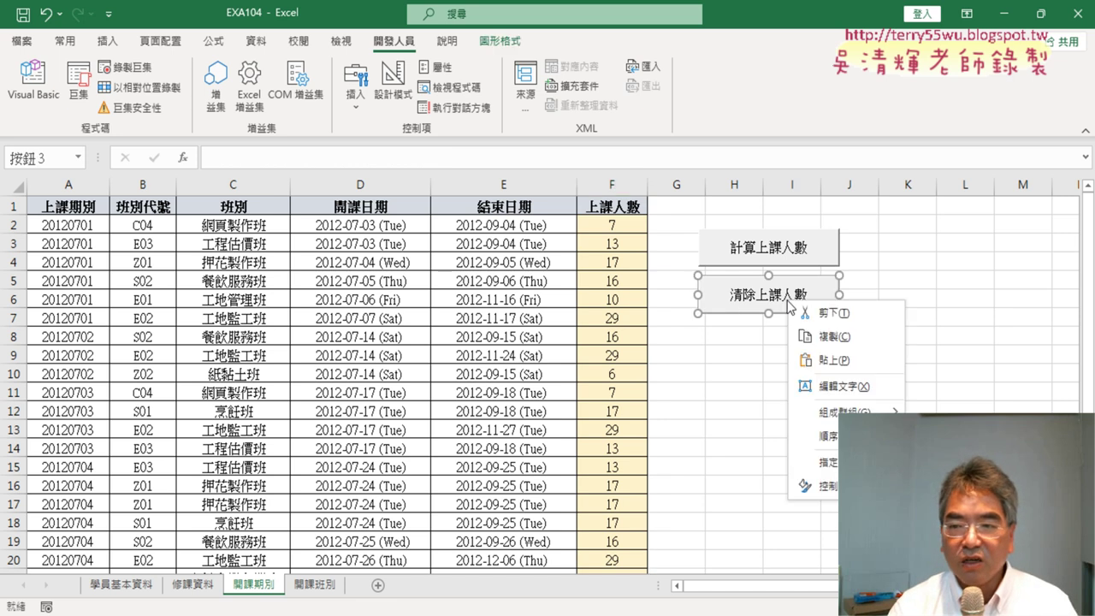
pyautogui.click(812, 462)
pyautogui.click(945, 325)
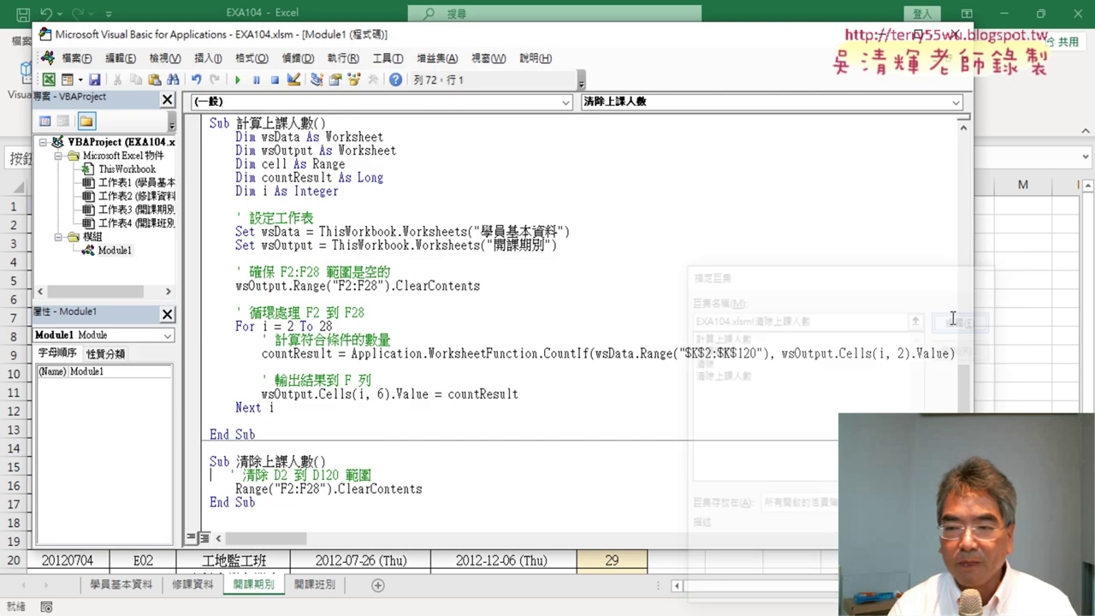
pyautogui.scroll(4, 352, 228)
pyautogui.scroll(1, 352, 229)
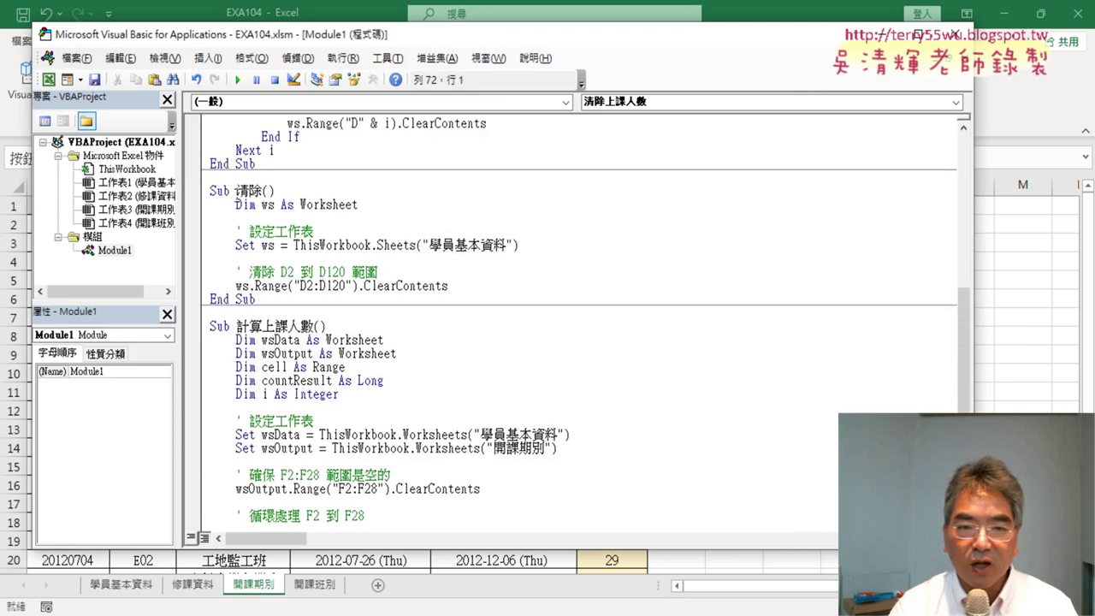
# - Remove the Dim ws and Set ws lines and the ws. prefix from Sub 清除
pyautogui.moveTo(550, 246)
pyautogui.mouseDown()
pyautogui.moveTo(212, 214)
pyautogui.moveTo(210, 202)
pyautogui.mouseUp()
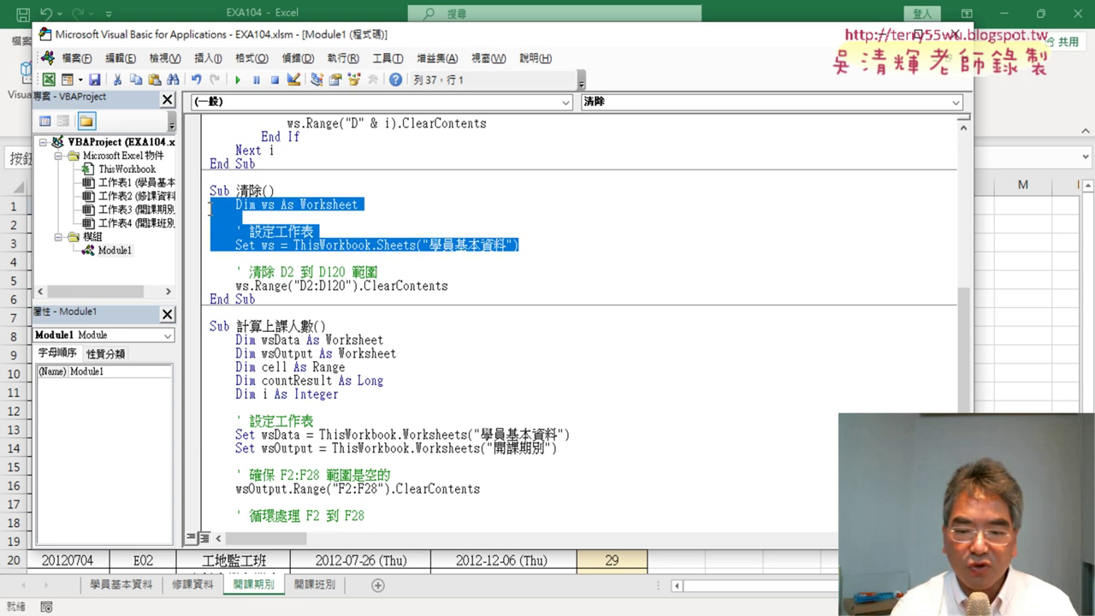
pyautogui.press('Delete')
pyautogui.press('Delete')
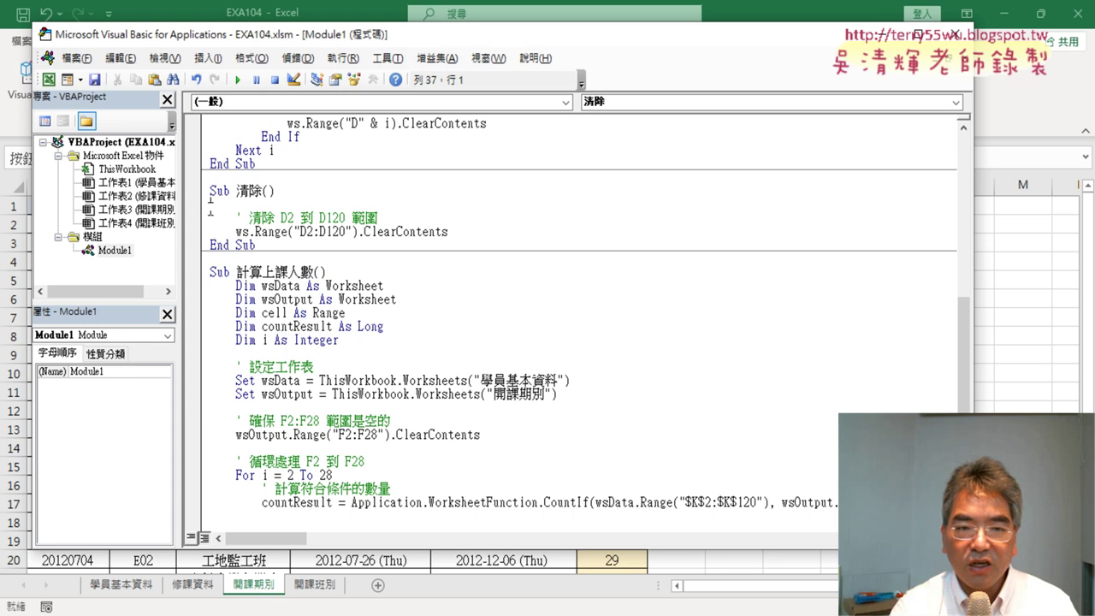
pyautogui.press('Delete')
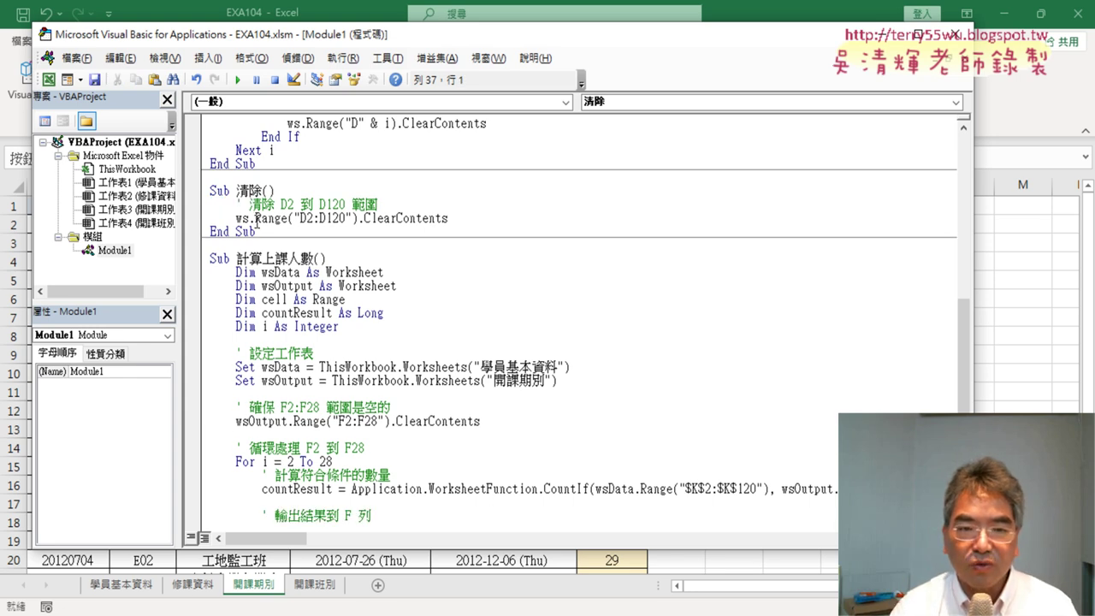
pyautogui.moveTo(256, 221); pyautogui.dragTo(236, 221)
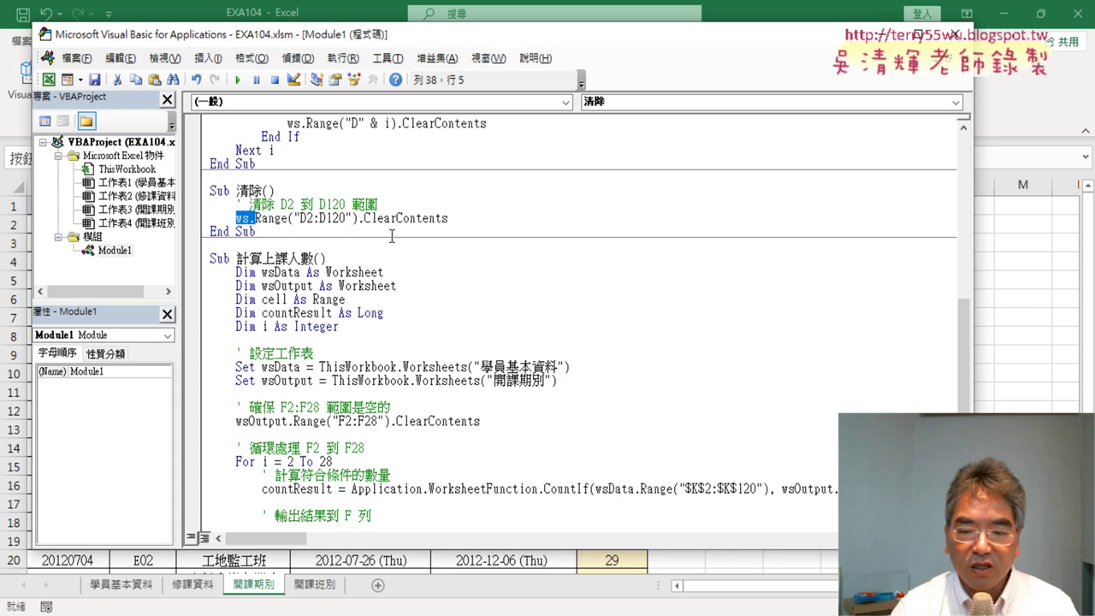
pyautogui.press('Delete')
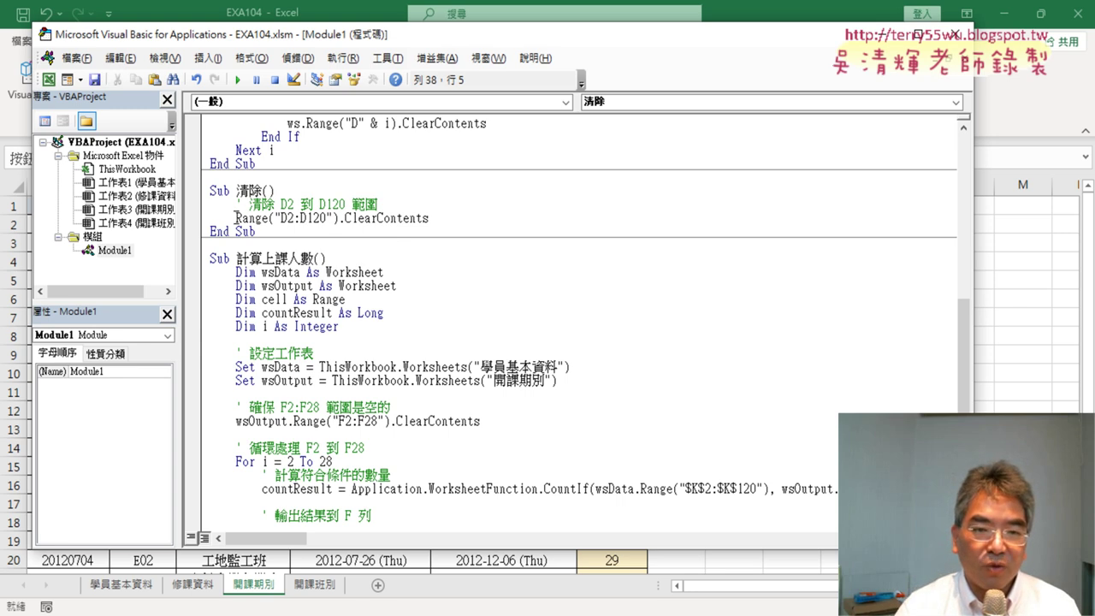
# - Review Range("D2:D120").ClearContents and the F2:F28 clear line, then resize the code area
pyautogui.moveTo(236, 218); pyautogui.dragTo(342, 219)
pyautogui.moveTo(434, 222); pyautogui.dragTo(341, 221)
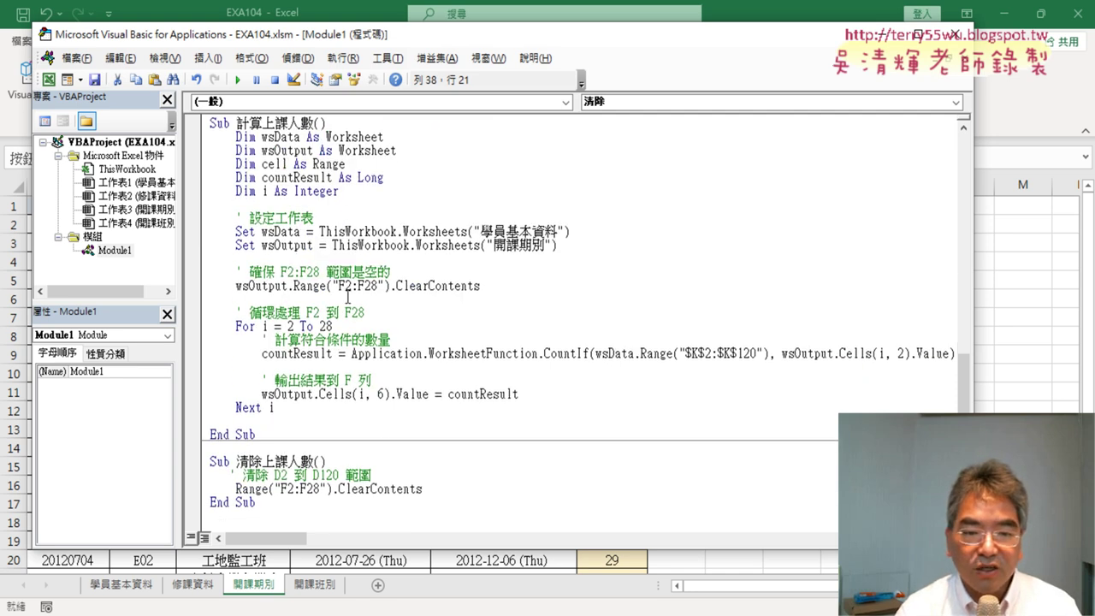
pyautogui.moveTo(281, 489); pyautogui.dragTo(320, 489)
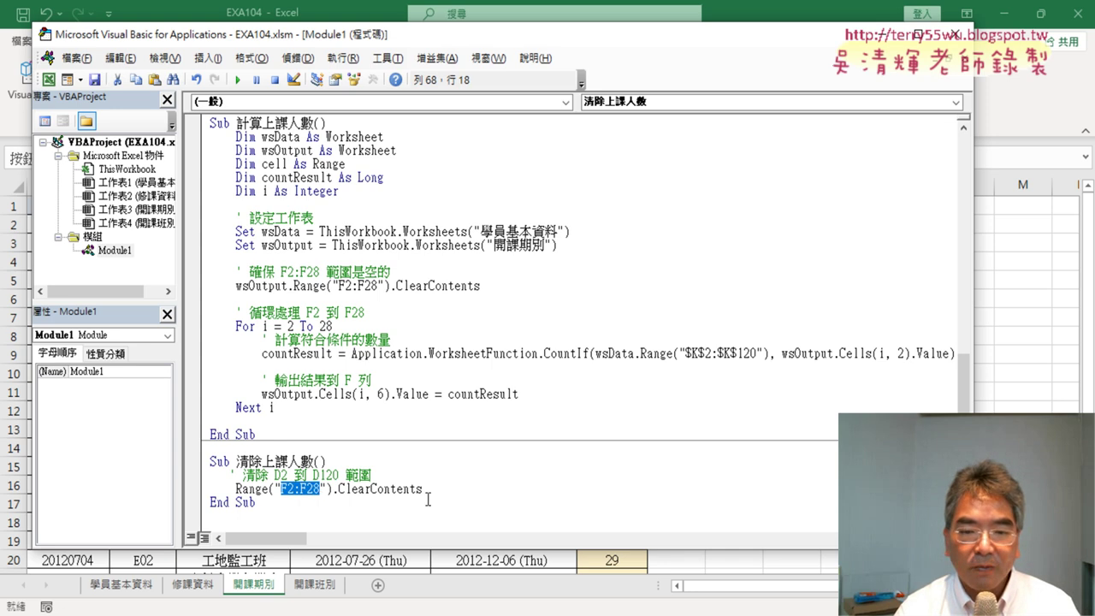
pyautogui.moveTo(426, 489); pyautogui.dragTo(235, 490)
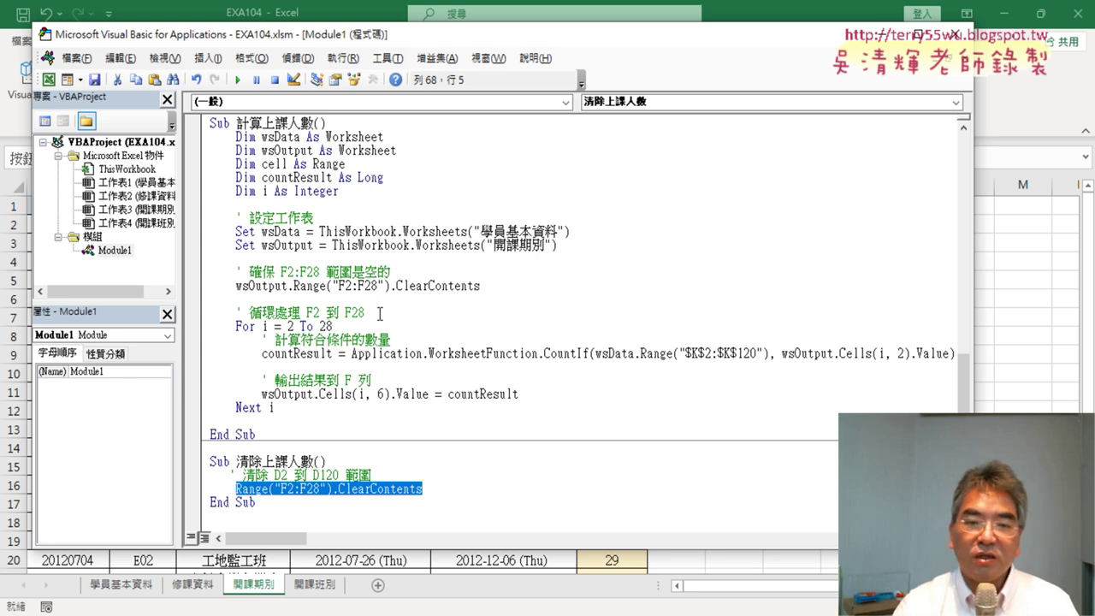
pyautogui.moveTo(179, 274); pyautogui.dragTo(115, 274)
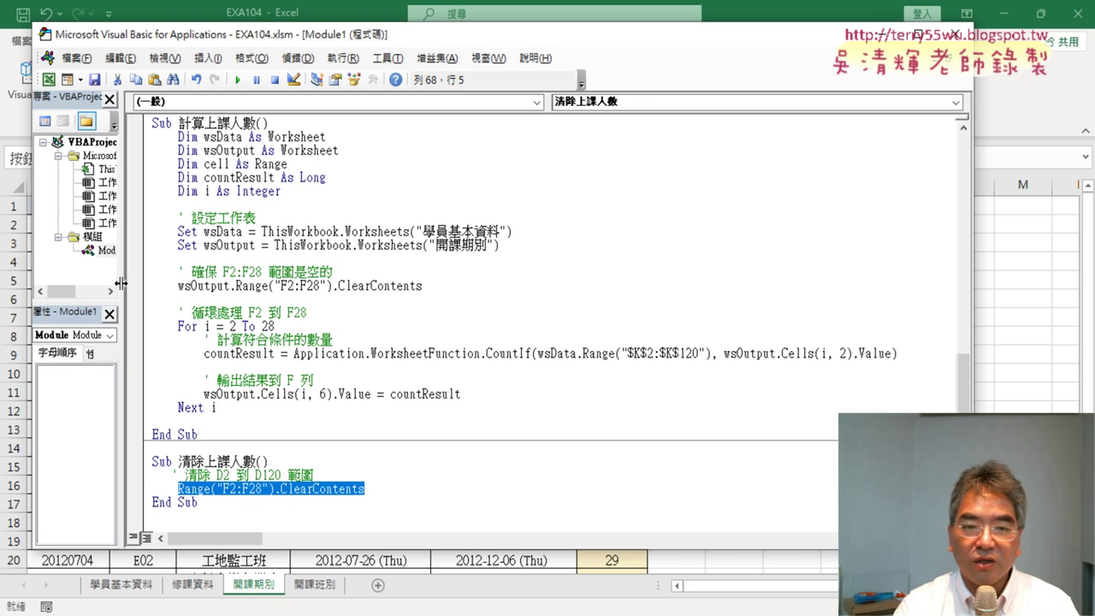
# - Clear and recalculate column F with the 清除上課人數 and 計算上課人數 buttons, refilling counts 7, 13, 17
pyautogui.click(1020, 355)
pyautogui.click(820, 313)
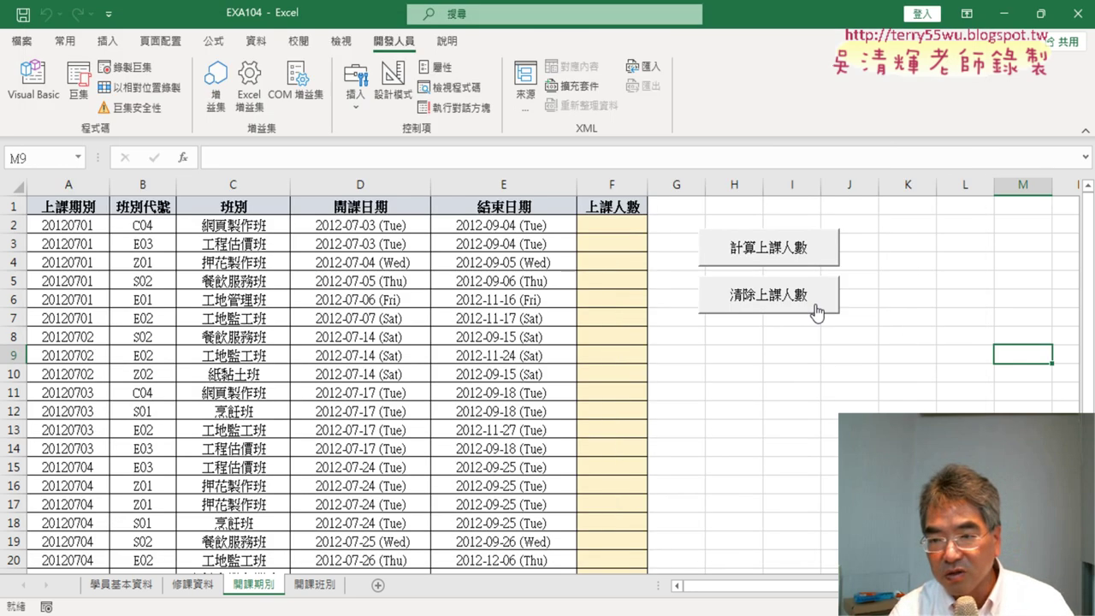
pyautogui.click(796, 255)
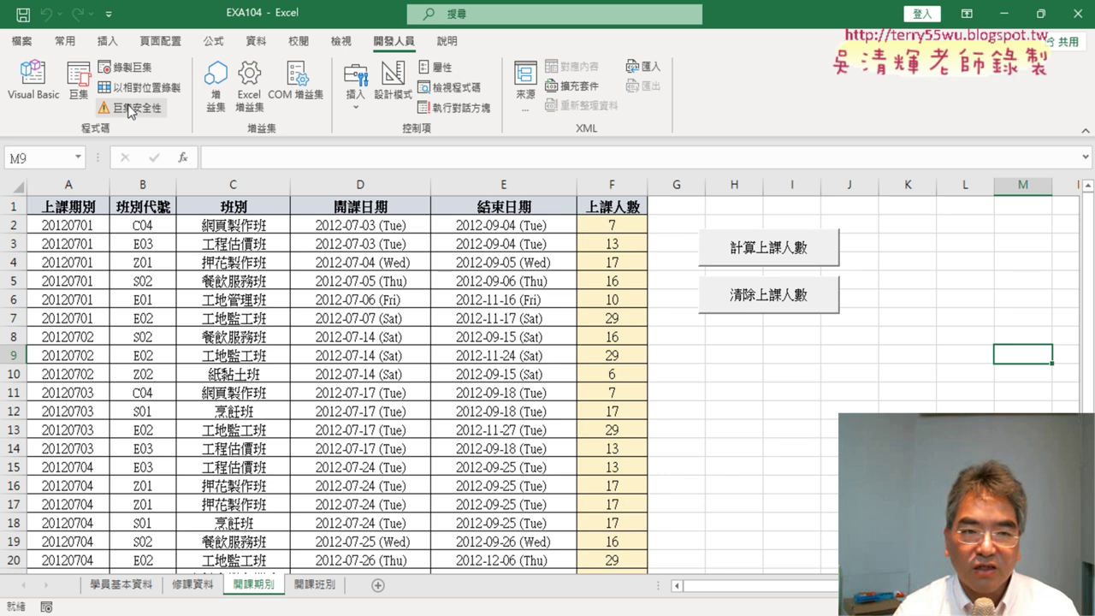
pyautogui.click(34, 85)
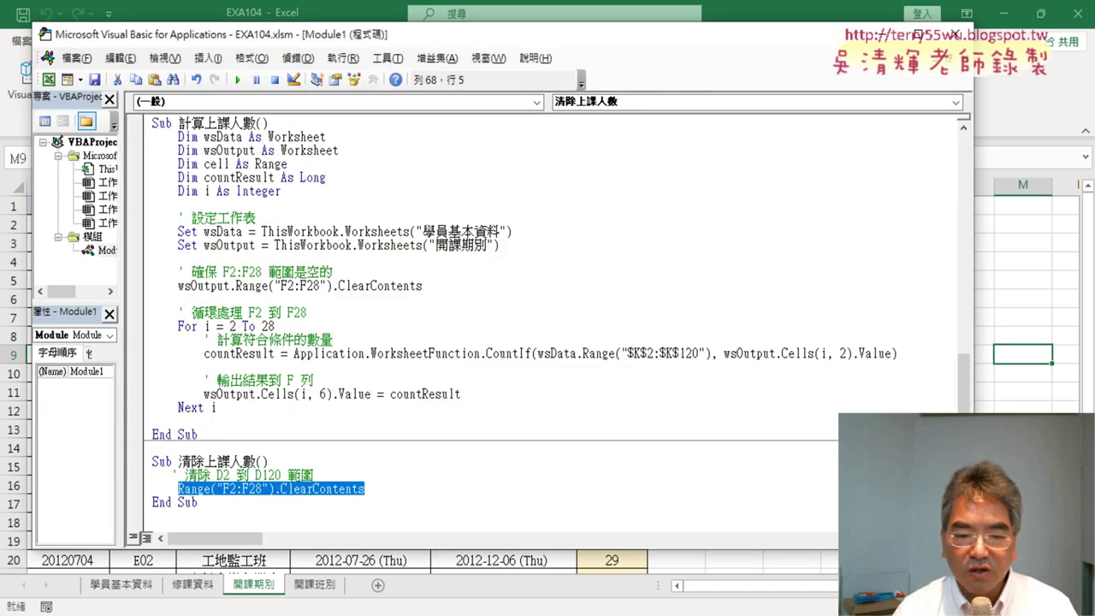
# - Copy ChatGPT's Sub OutputCountIfResults code from the maximized browser window
pyautogui.click(305, 551)
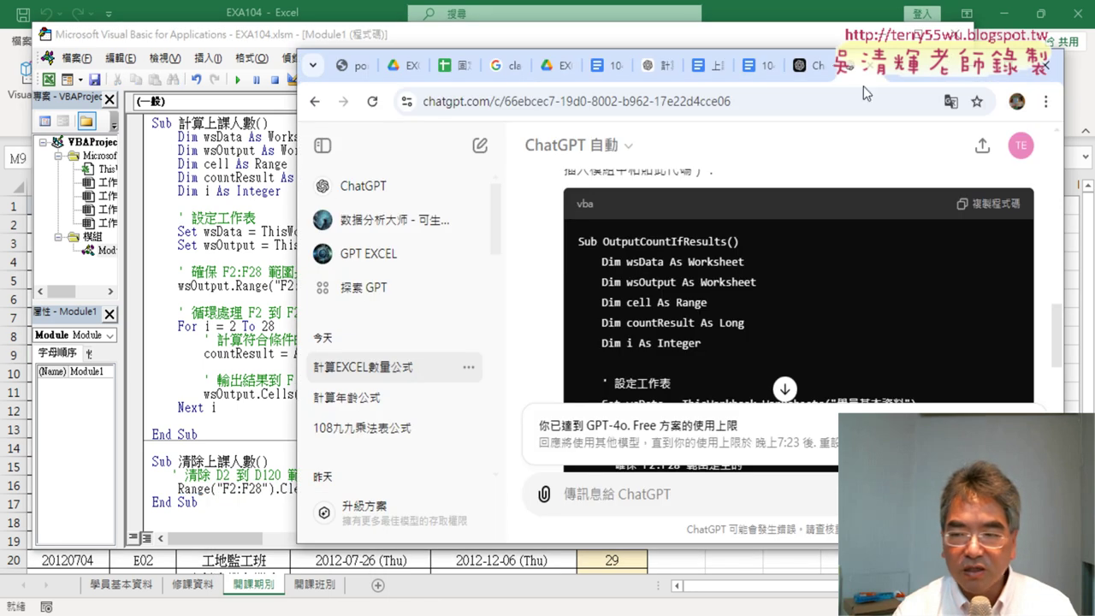
pyautogui.doubleClick(997, 71)
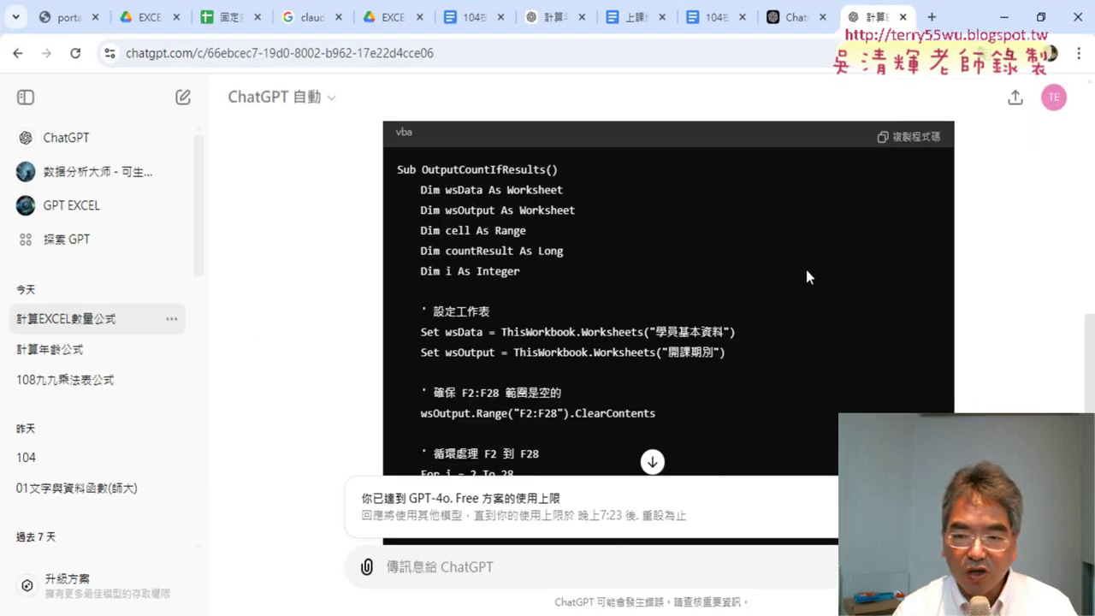
pyautogui.scroll(-1, 806, 270)
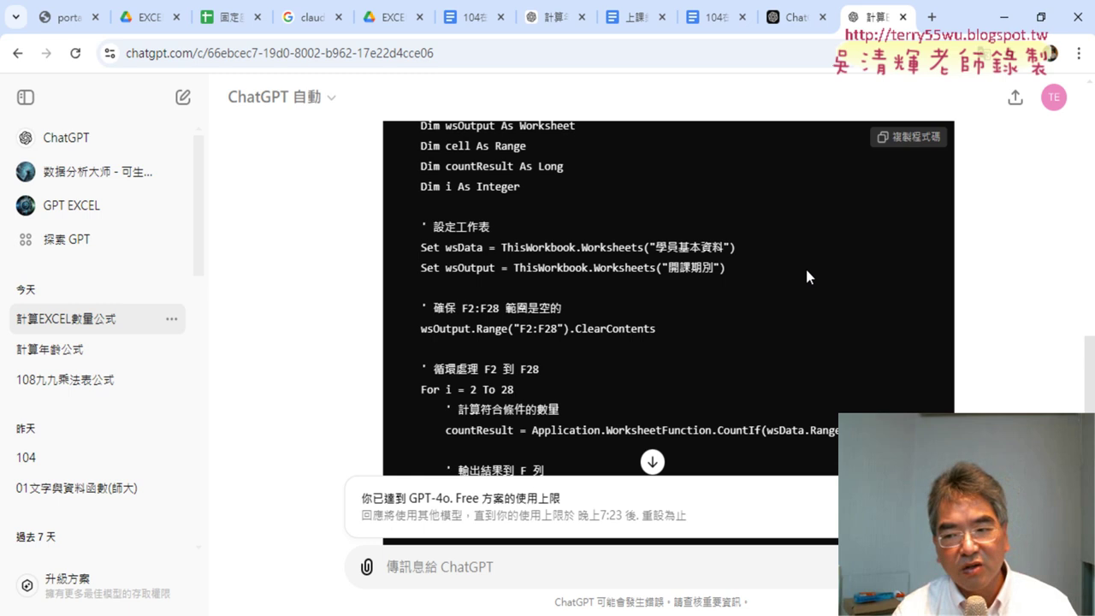
pyautogui.scroll(-1, 806, 276)
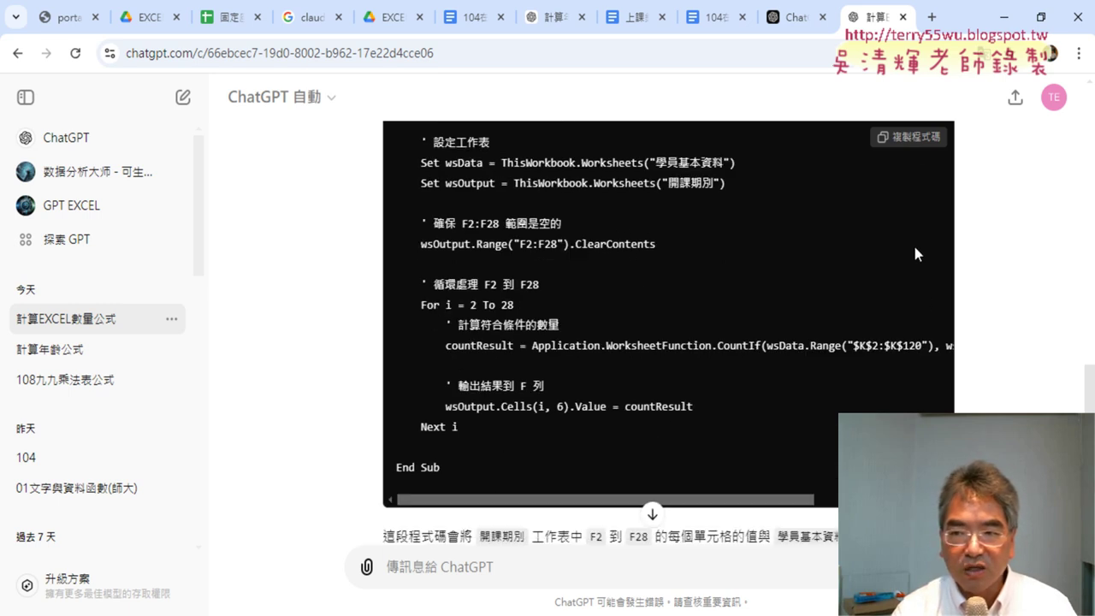
pyautogui.click(911, 137)
# - Paste ChatGPT's code over the 計算上課人數 body and delete the OutputCountIfResults header line
pyautogui.click(1004, 16)
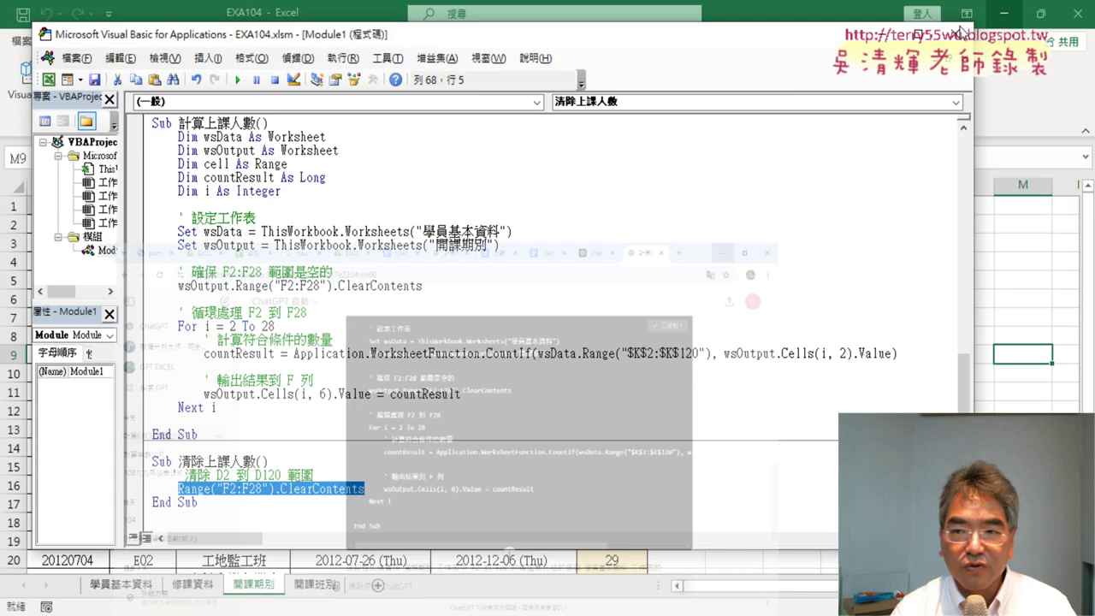
pyautogui.moveTo(217, 412); pyautogui.dragTo(142, 130)
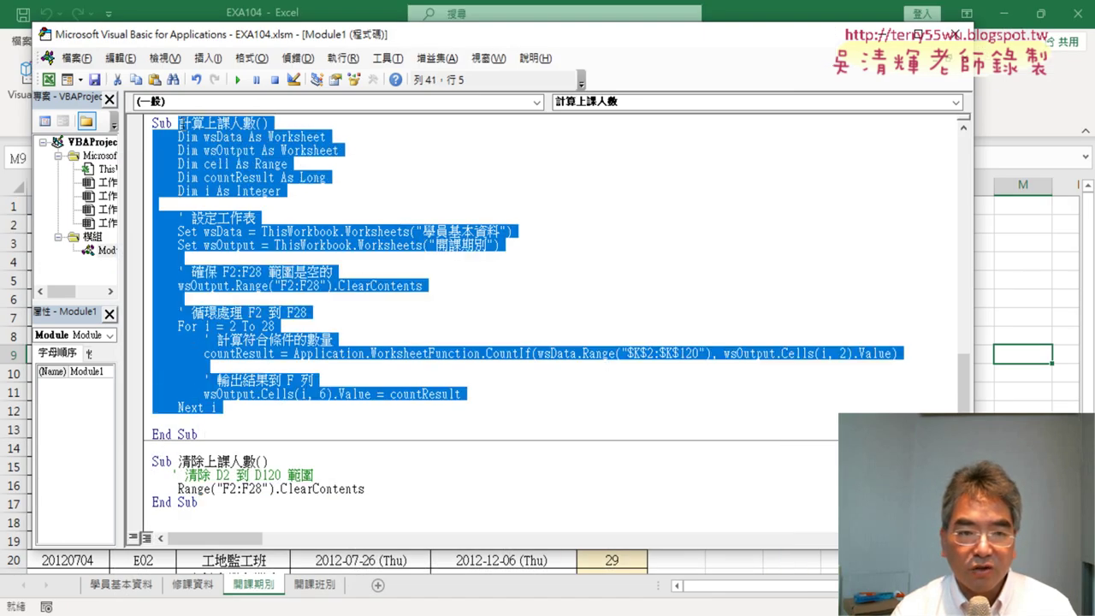
pyautogui.hotkey('ctrl', 'v')
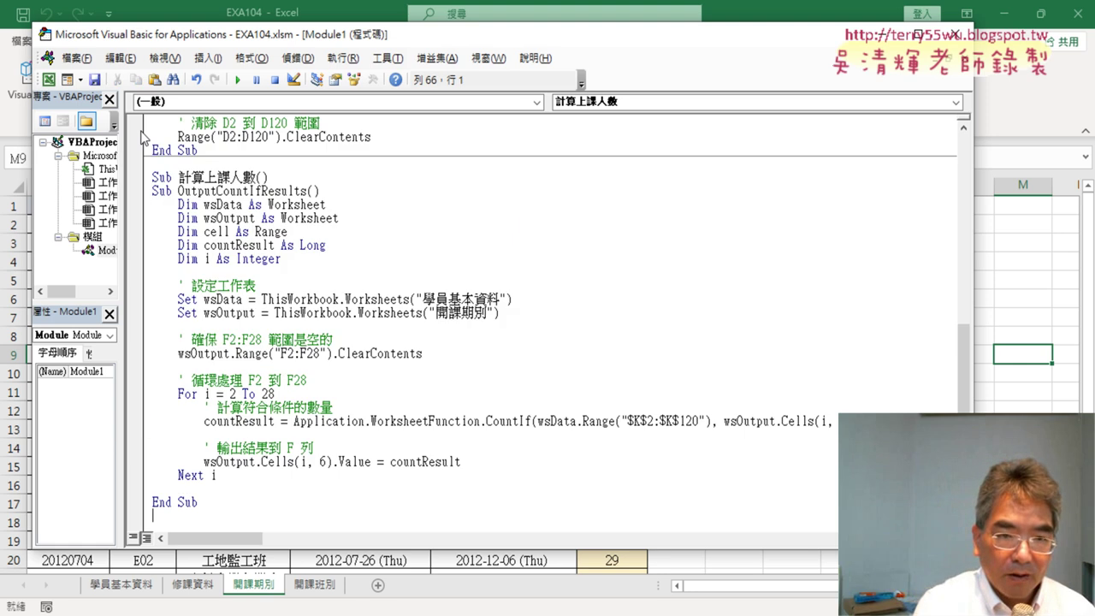
pyautogui.moveTo(320, 191); pyautogui.dragTo(139, 195)
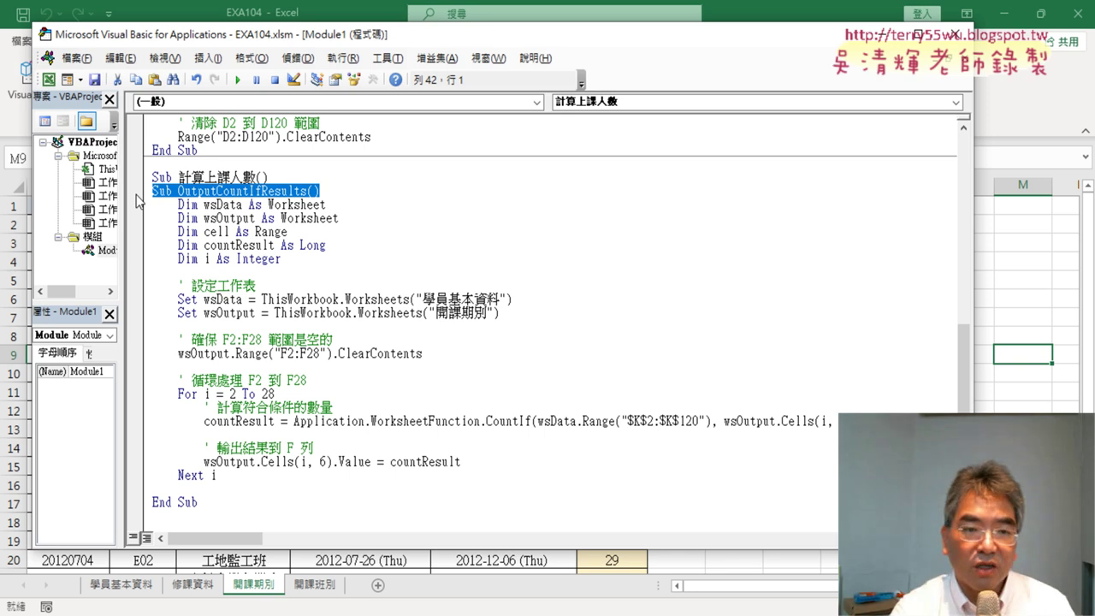
pyautogui.press('Delete')
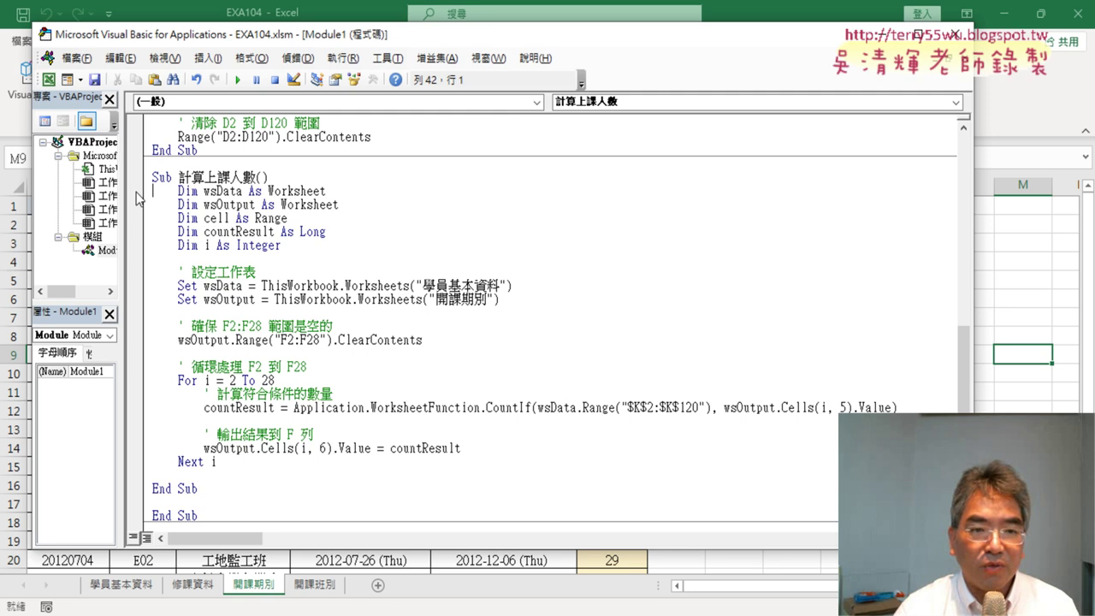
pyautogui.moveTo(151, 171); pyautogui.dragTo(314, 188)
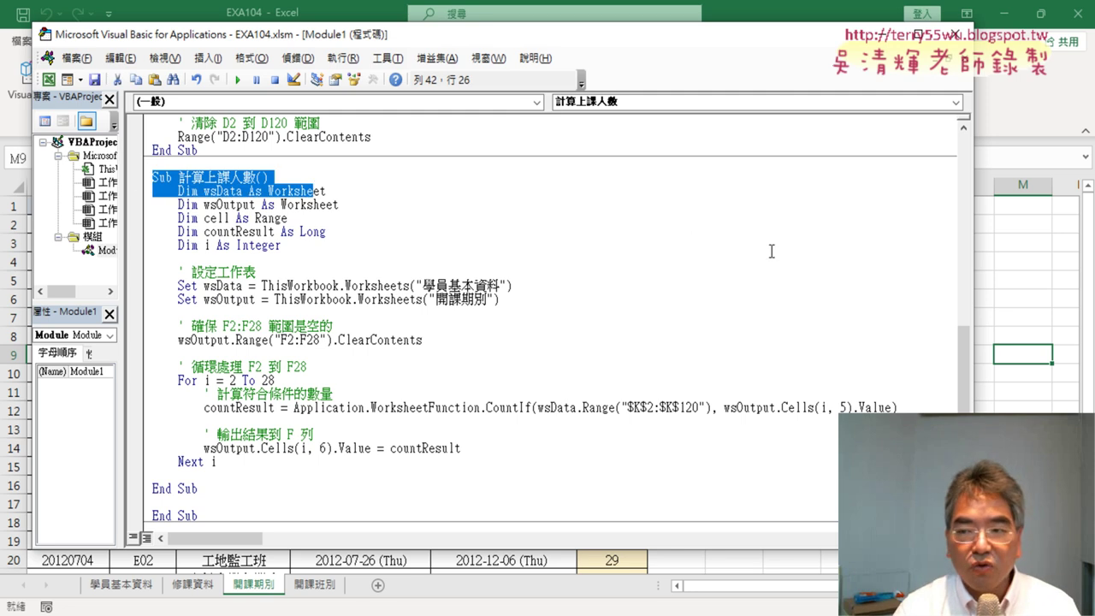
pyautogui.moveTo(975, 274); pyautogui.dragTo(648, 275)
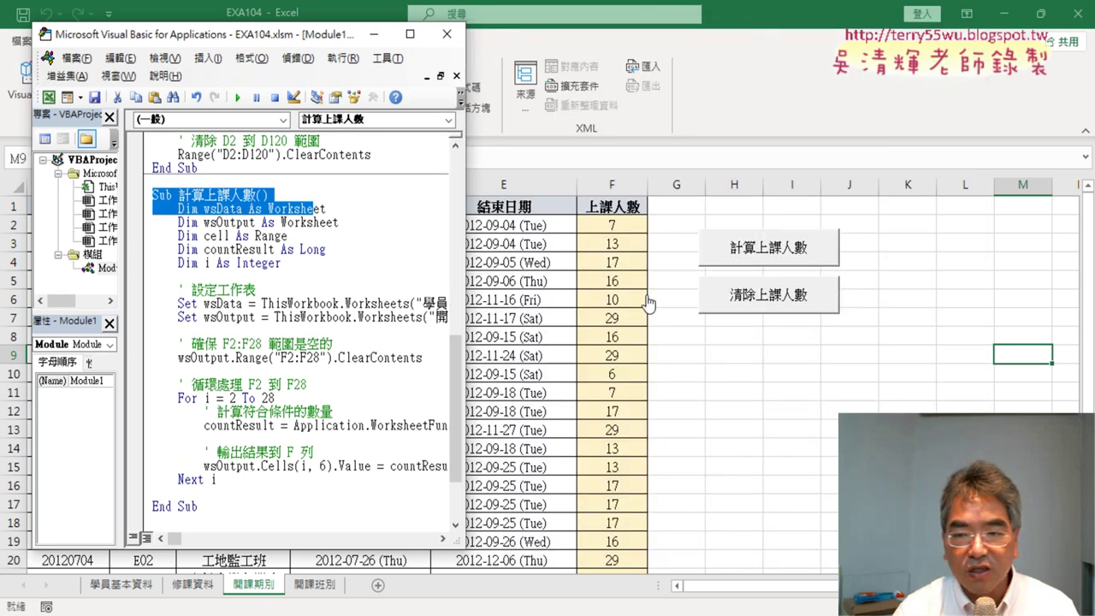
# - Run 計算上課人數, dismiss the compile error and delete the duplicate End Sub line
pyautogui.click(783, 320)
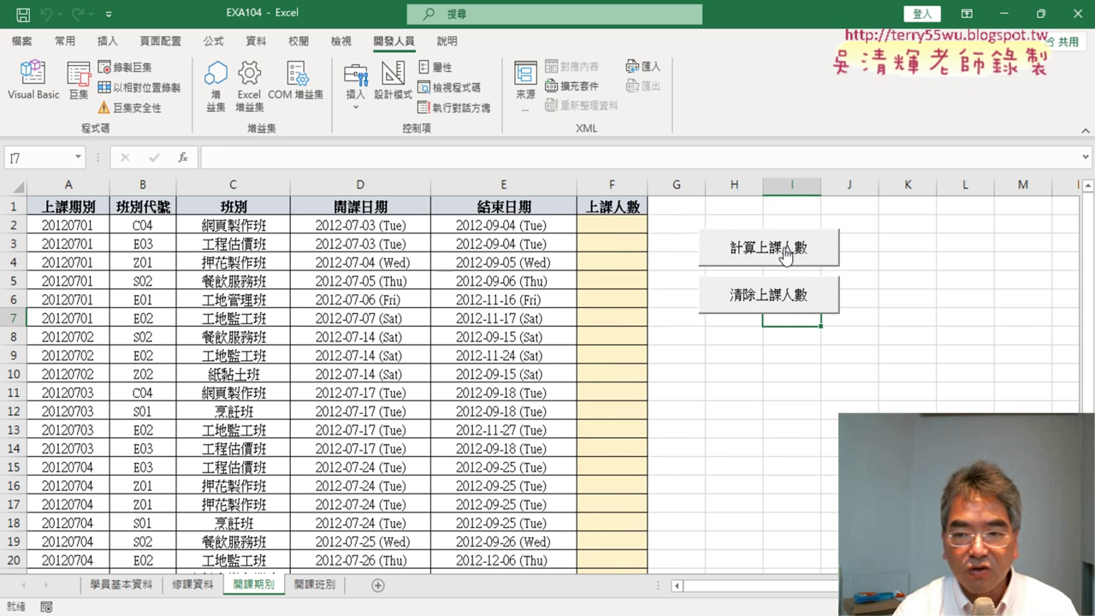
pyautogui.click(783, 252)
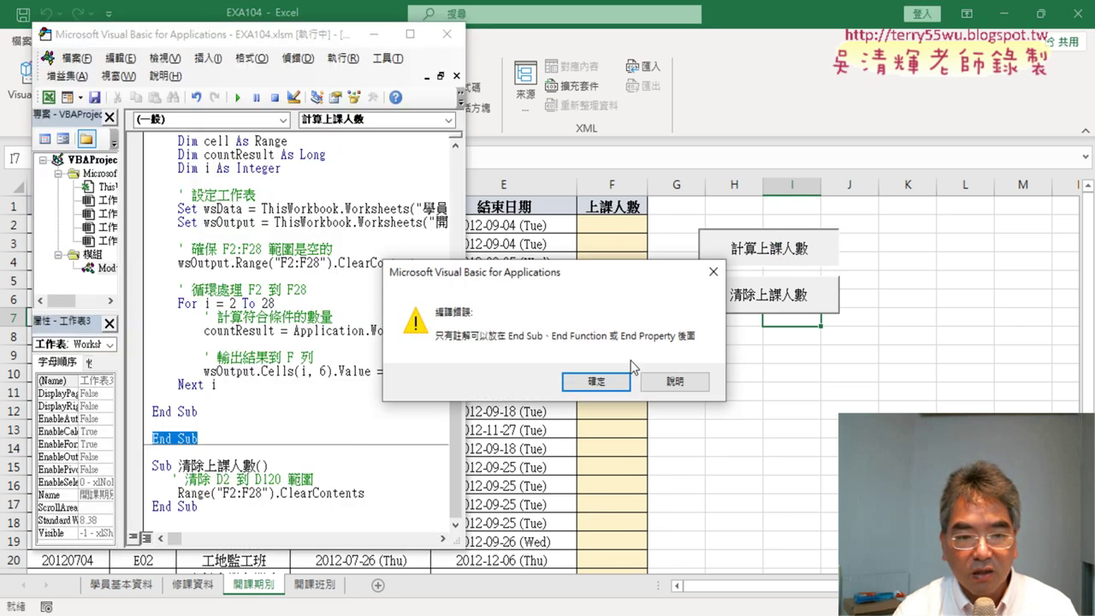
pyautogui.click(622, 378)
pyautogui.moveTo(136, 438); pyautogui.dragTo(136, 430)
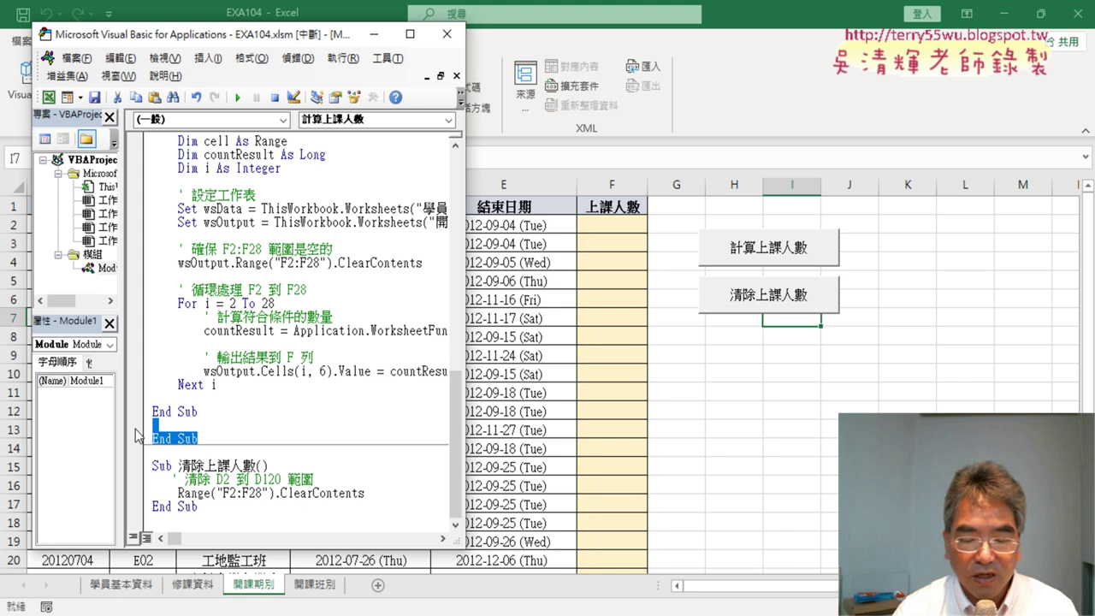
pyautogui.press('Delete')
# - Clear column F and rerun 計算上課人數 with F5, which fills every row with 0
pyautogui.click(780, 257)
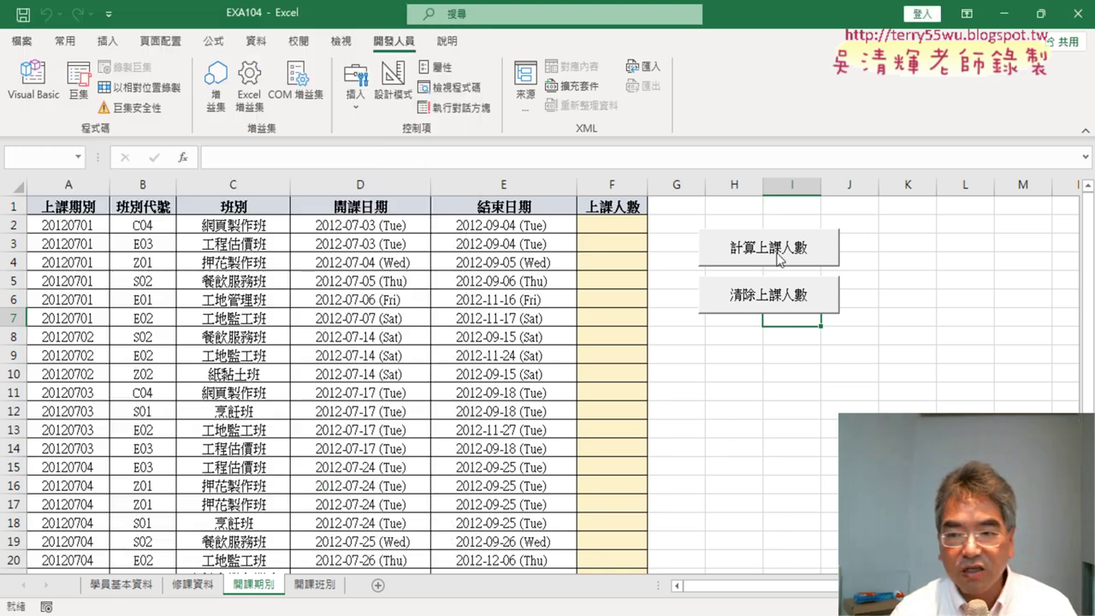
pyautogui.click(773, 288)
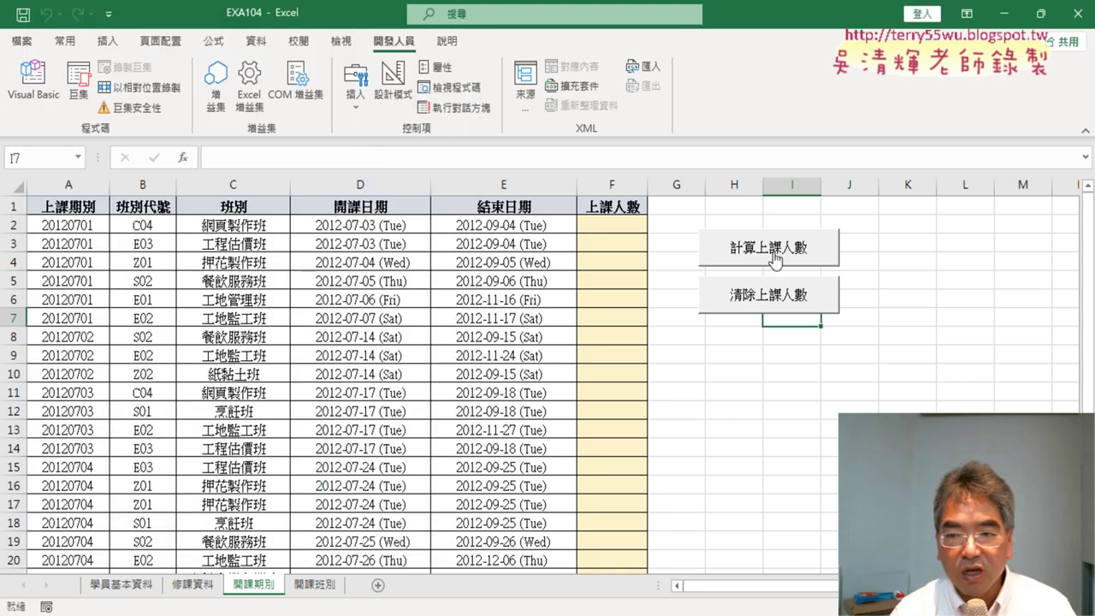
pyautogui.click(32, 82)
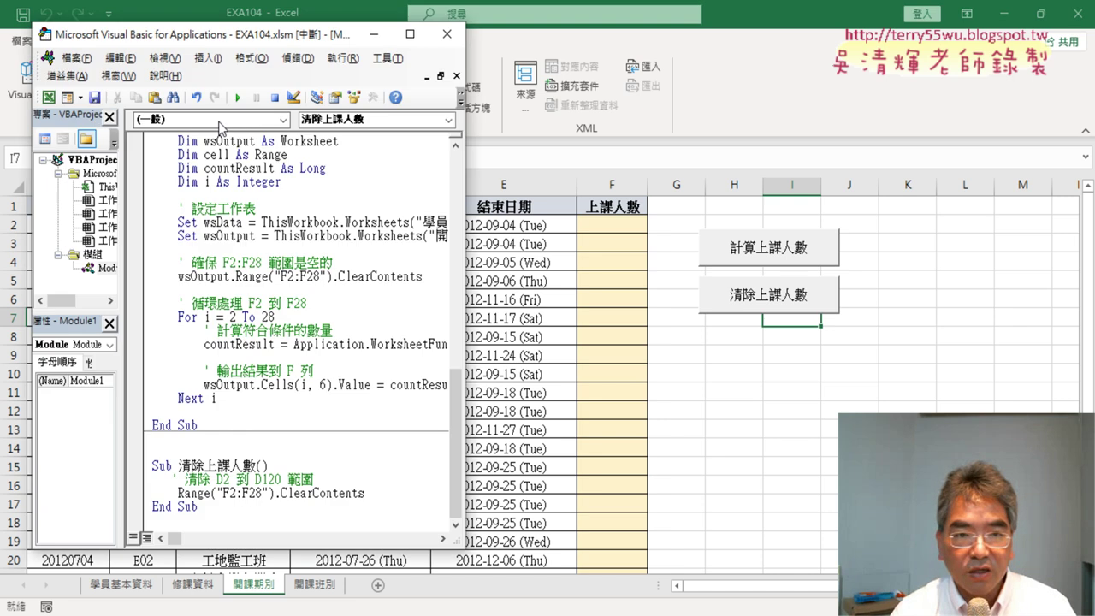
pyautogui.click(240, 187)
pyautogui.click(237, 96)
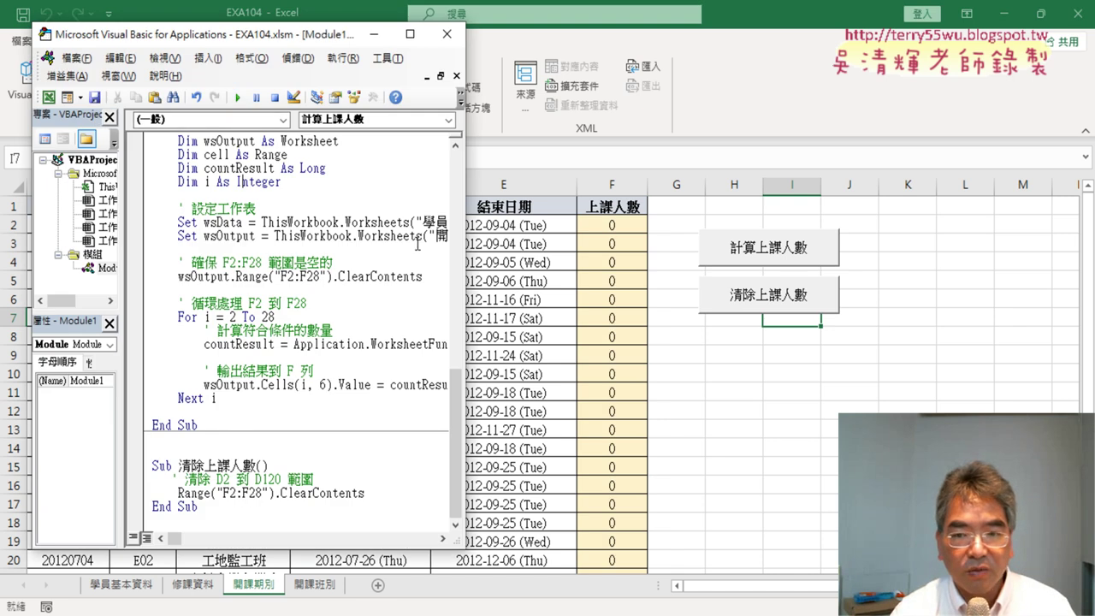
pyautogui.click(613, 227)
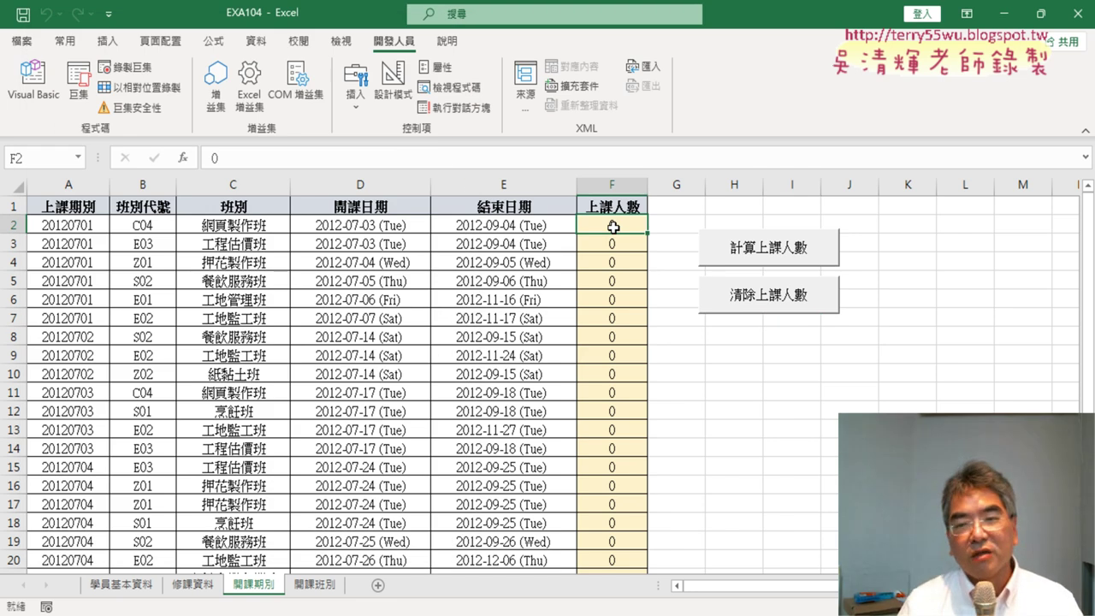
# - Maximize the VBA editor and delete the five Dim declarations in 計算上課人數
pyautogui.click(47, 107)
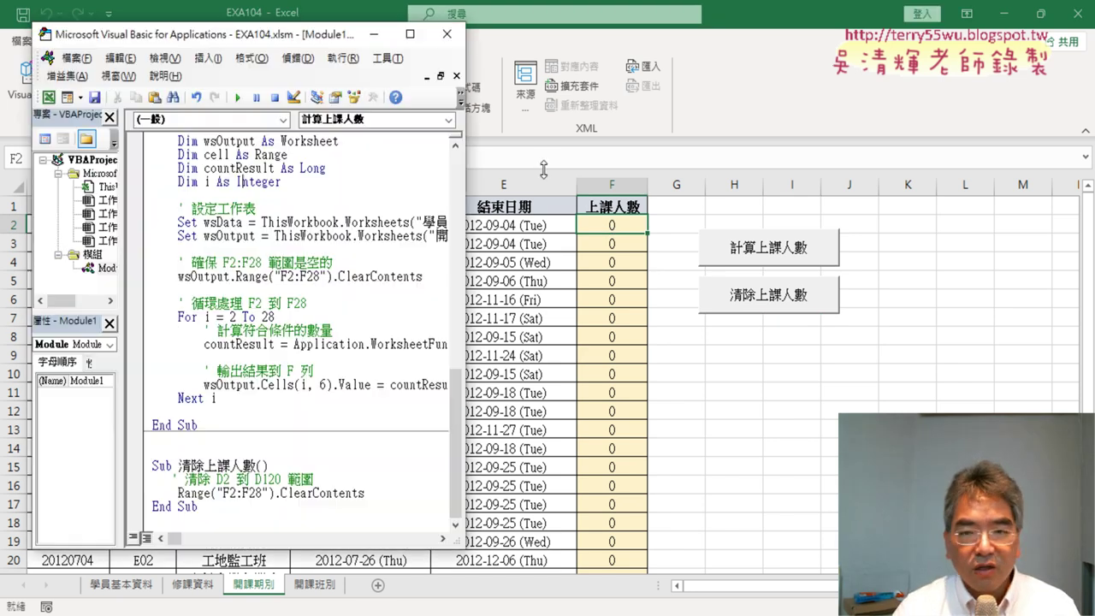
pyautogui.click(423, 23)
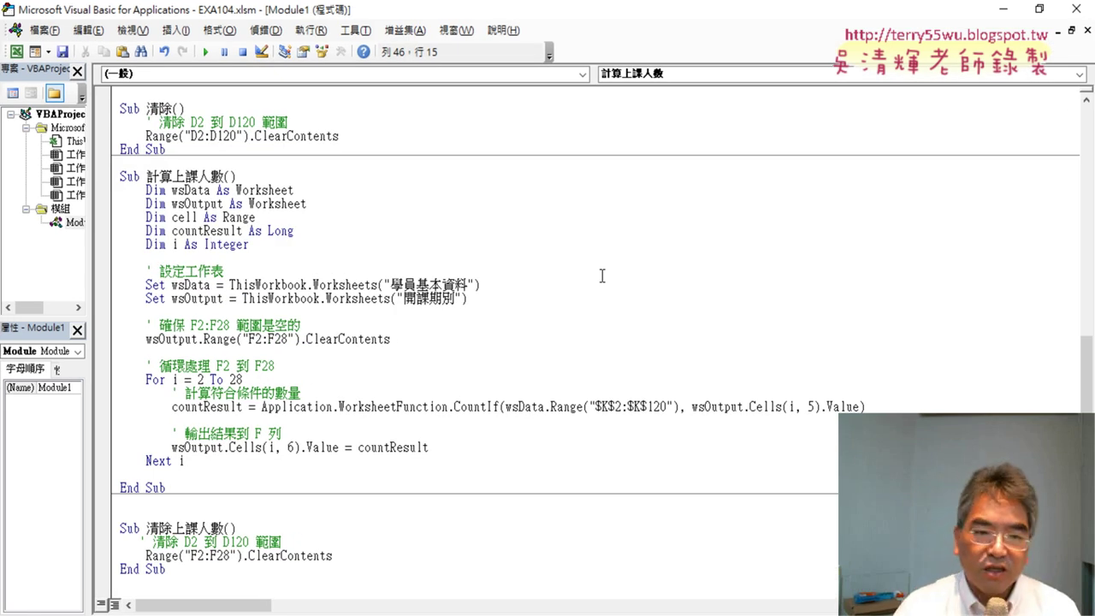
pyautogui.moveTo(264, 248); pyautogui.dragTo(111, 189)
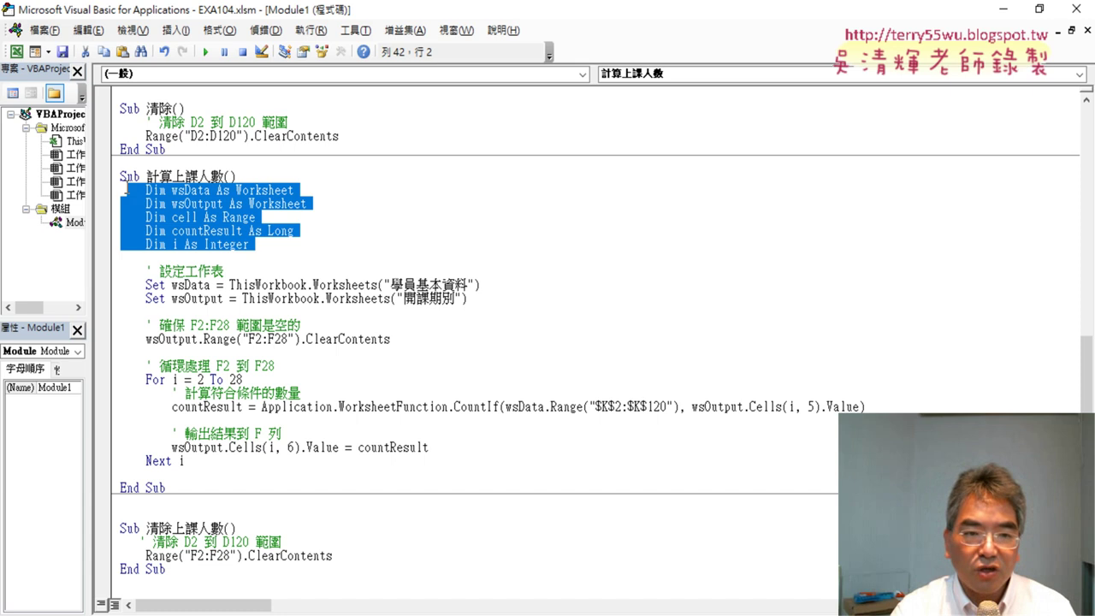
pyautogui.press('Delete')
pyautogui.press('Delete')
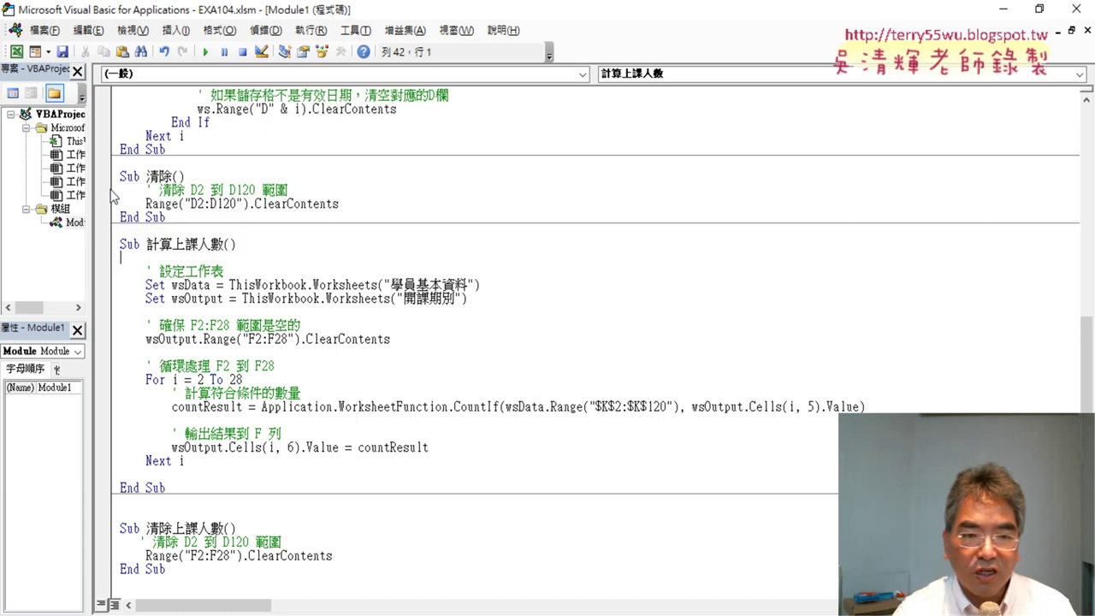
pyautogui.press('Delete')
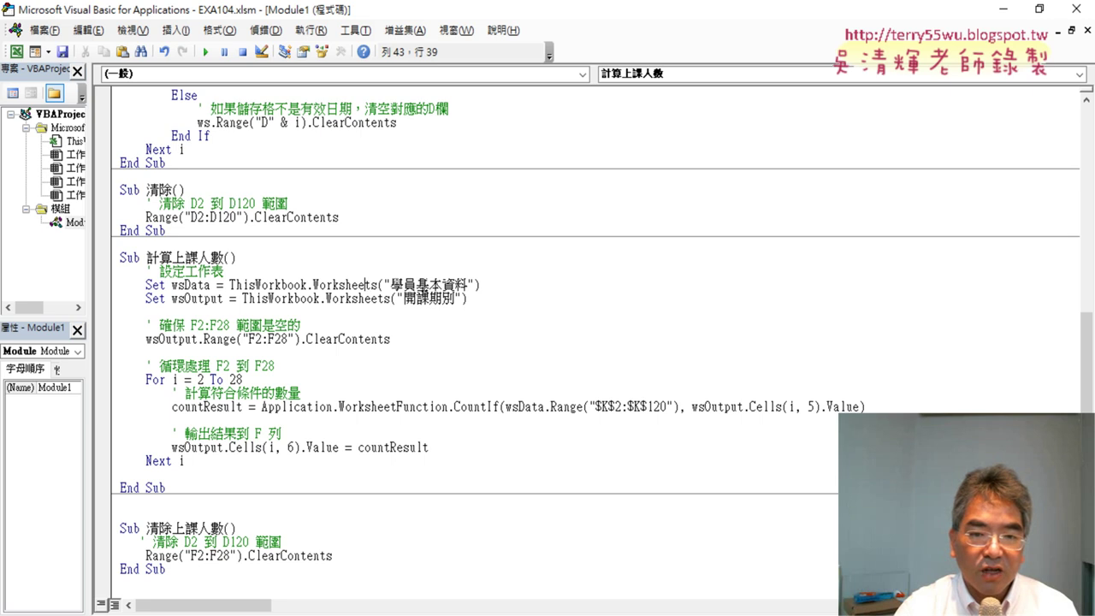
# - Highlight the wsData and wsOutput variables and the lines clearing F2:F28
pyautogui.moveTo(213, 285)
pyautogui.mouseDown()
pyautogui.moveTo(172, 285)
pyautogui.moveTo(173, 300)
pyautogui.mouseUp()
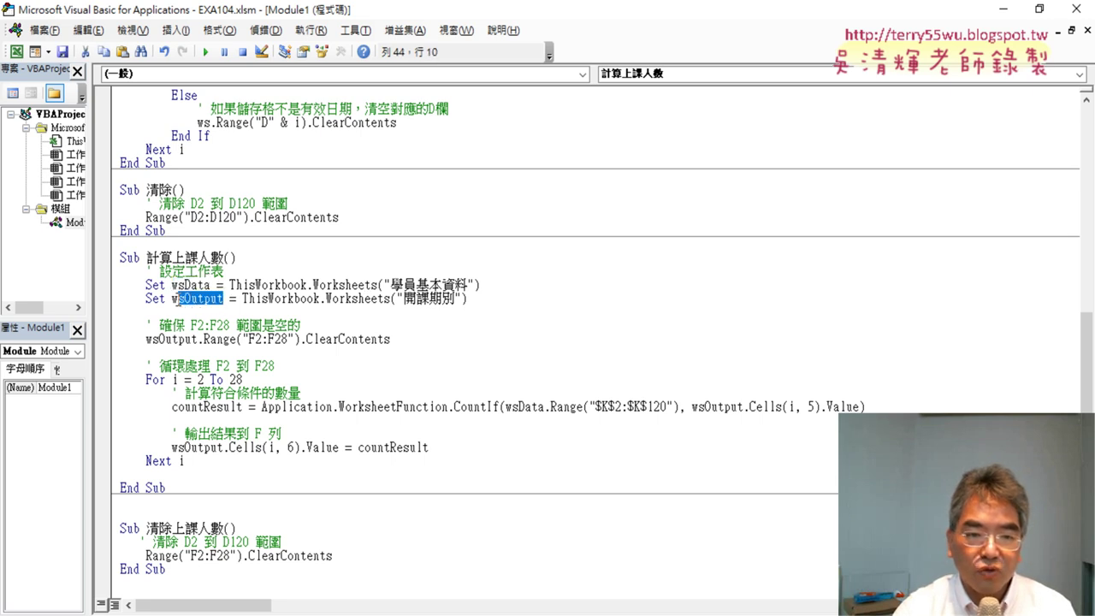
pyautogui.click(414, 285)
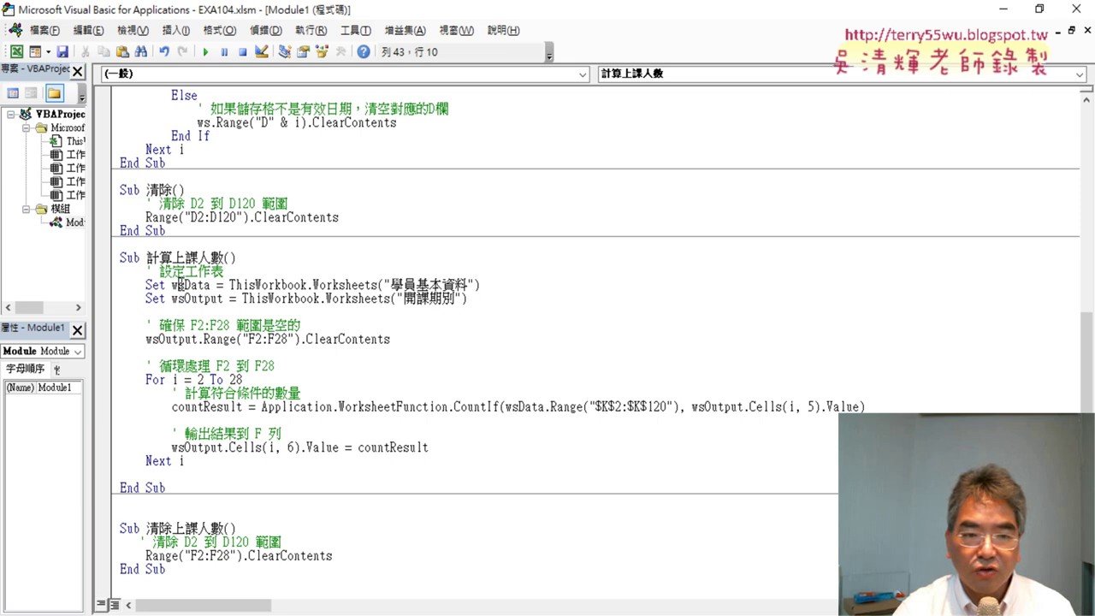
pyautogui.moveTo(213, 285); pyautogui.dragTo(172, 285)
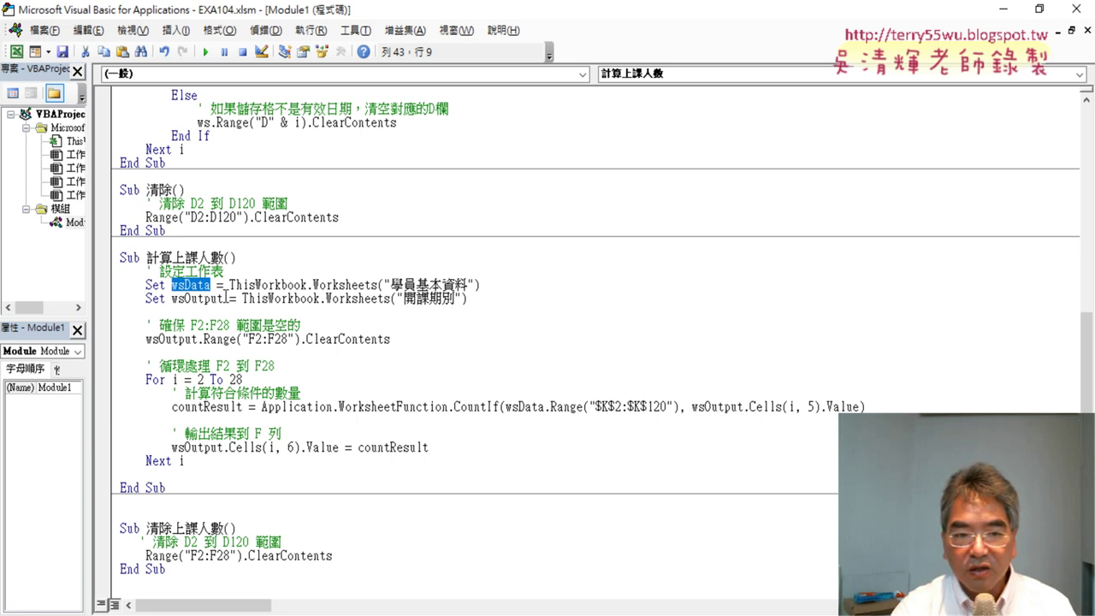
pyautogui.moveTo(223, 298); pyautogui.dragTo(172, 301)
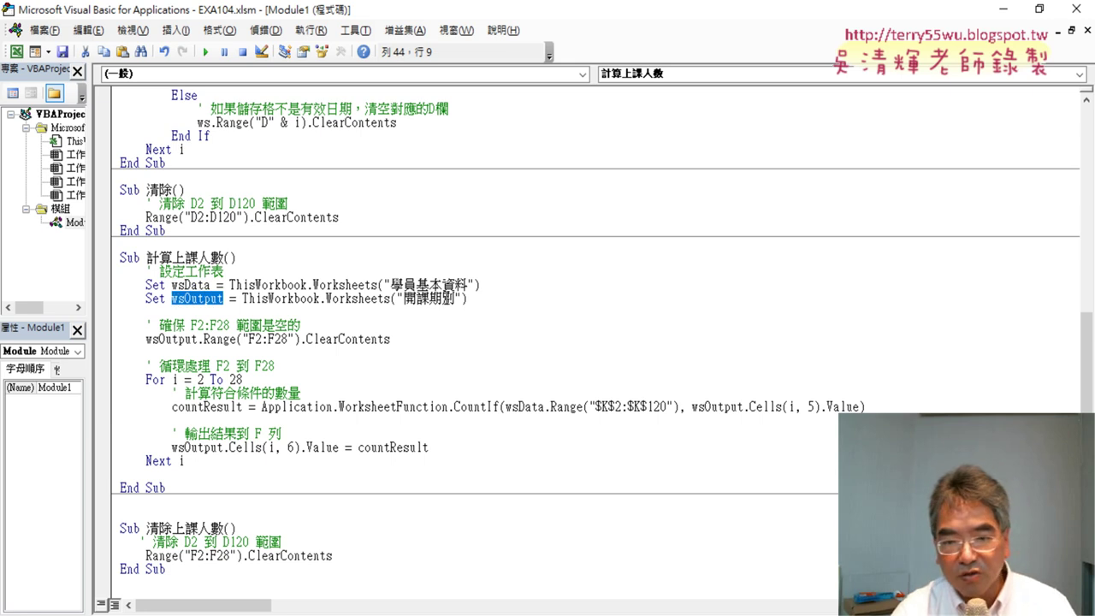
pyautogui.click(421, 283)
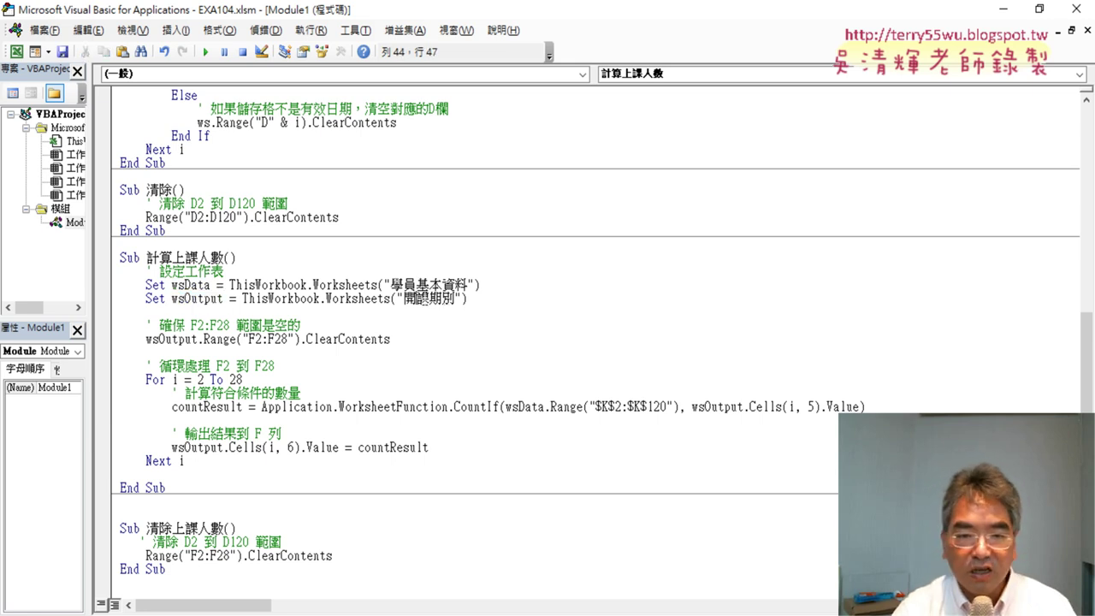
pyautogui.moveTo(392, 339); pyautogui.dragTo(108, 319)
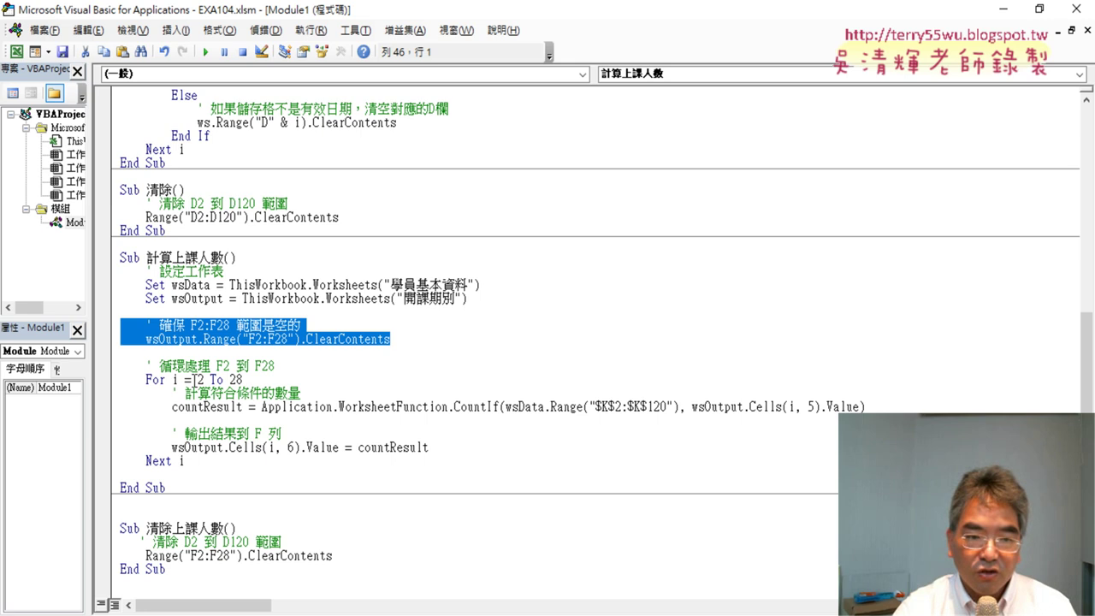
# - Walk through the 2 To 28 loop and WorksheetFunction.CountIf on 學員基本資料 $K$2:$K$120
pyautogui.moveTo(194, 379); pyautogui.dragTo(246, 379)
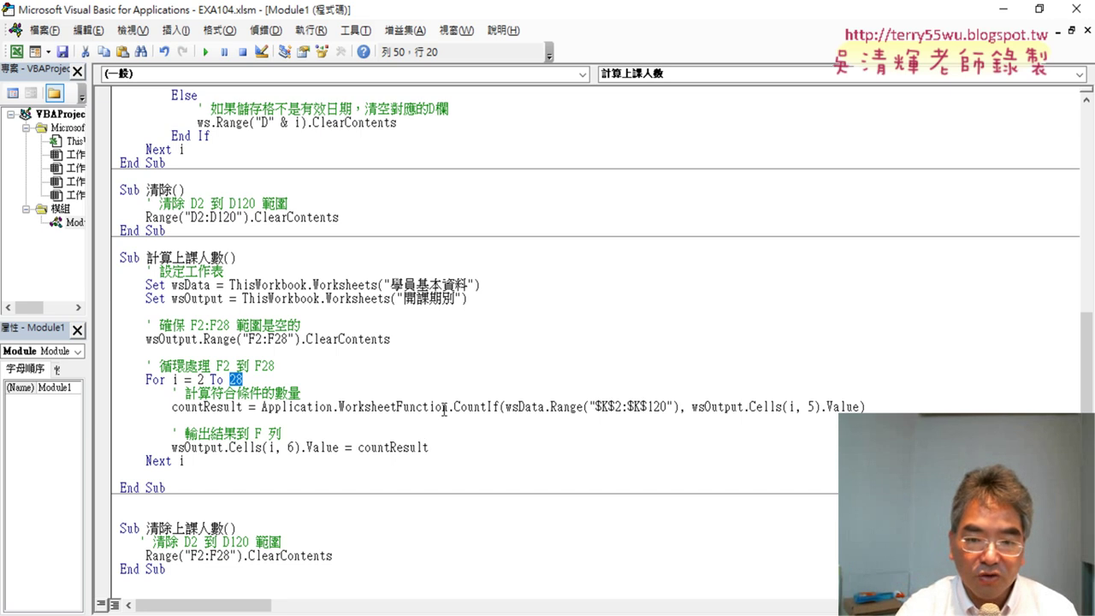
pyautogui.moveTo(446, 407); pyautogui.dragTo(338, 406)
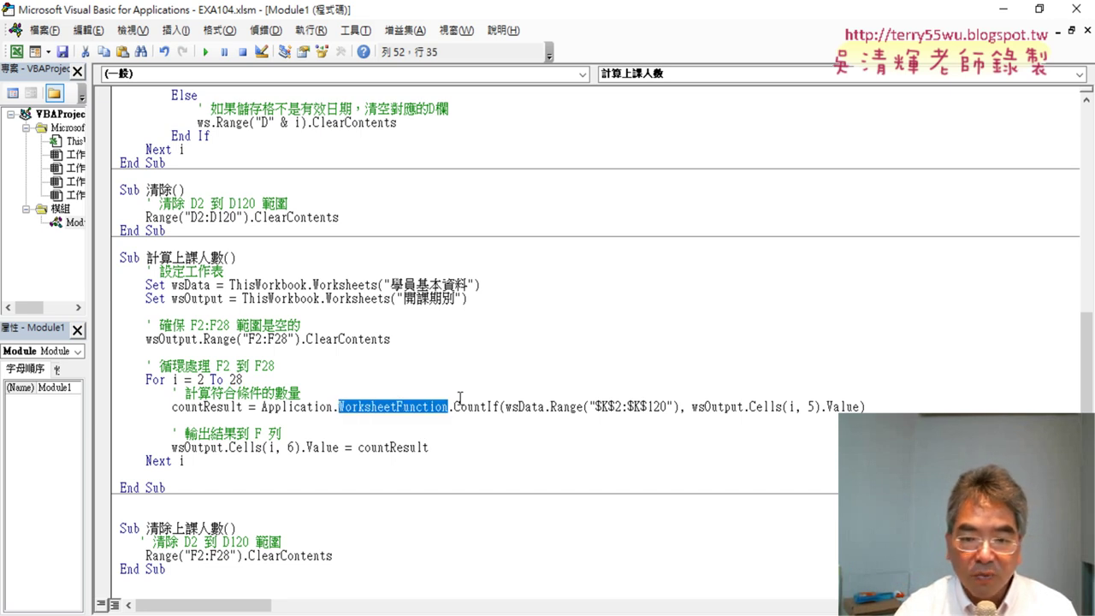
pyautogui.moveTo(455, 407); pyautogui.dragTo(499, 414)
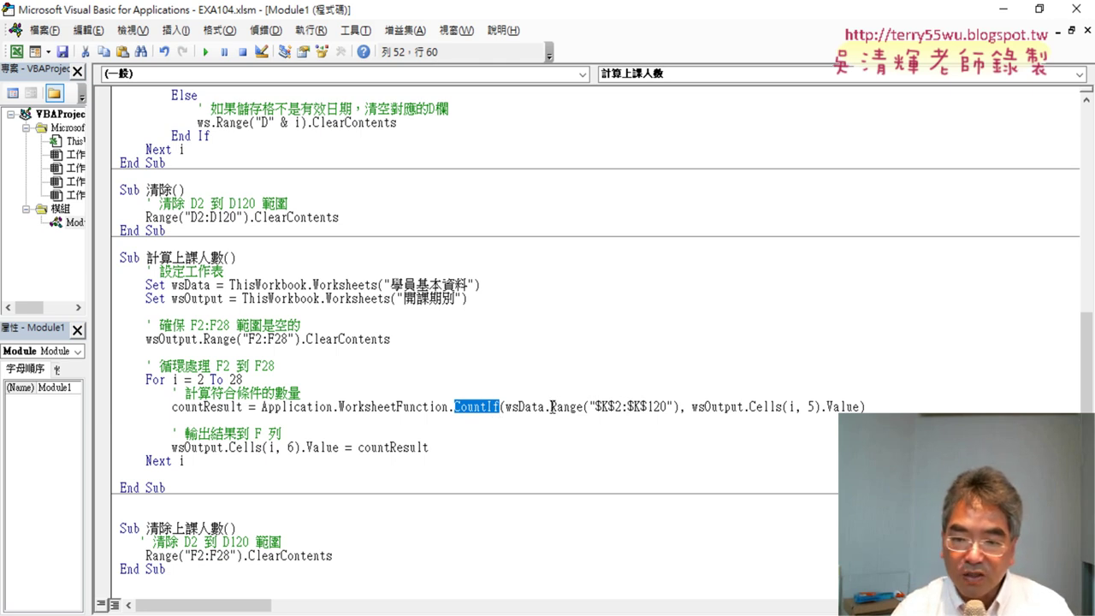
pyautogui.moveTo(550, 408); pyautogui.dragTo(668, 408)
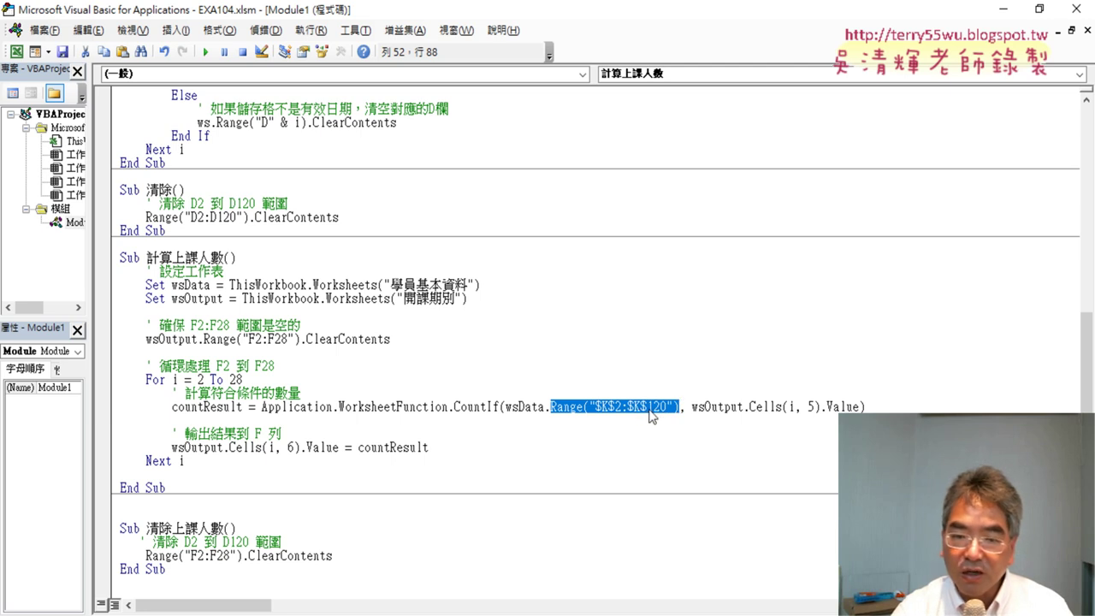
pyautogui.moveTo(509, 408); pyautogui.dragTo(534, 406)
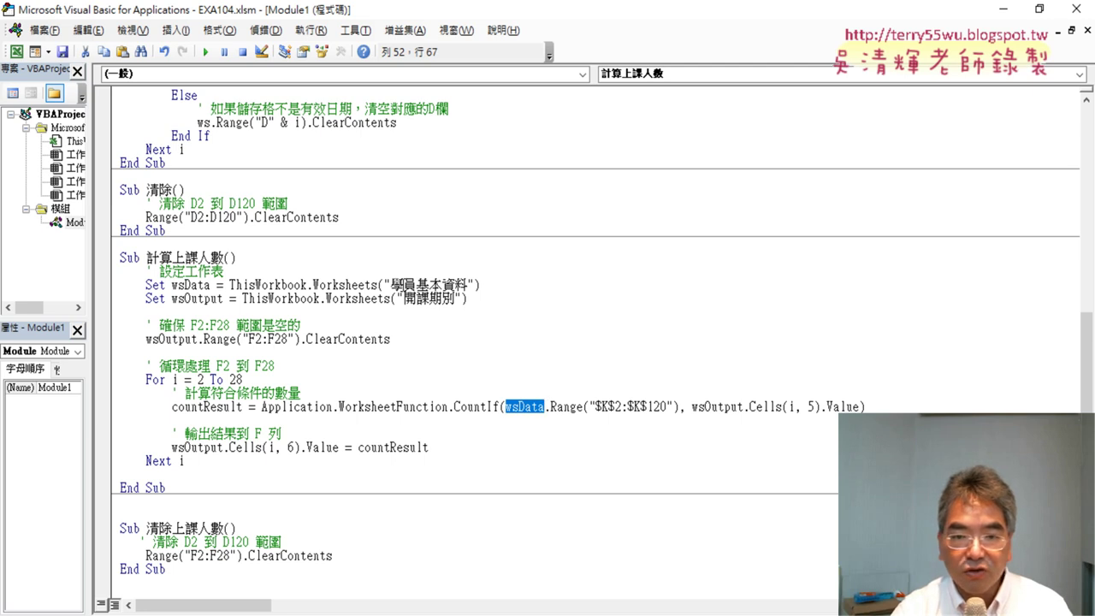
pyautogui.moveTo(390, 283); pyautogui.dragTo(469, 283)
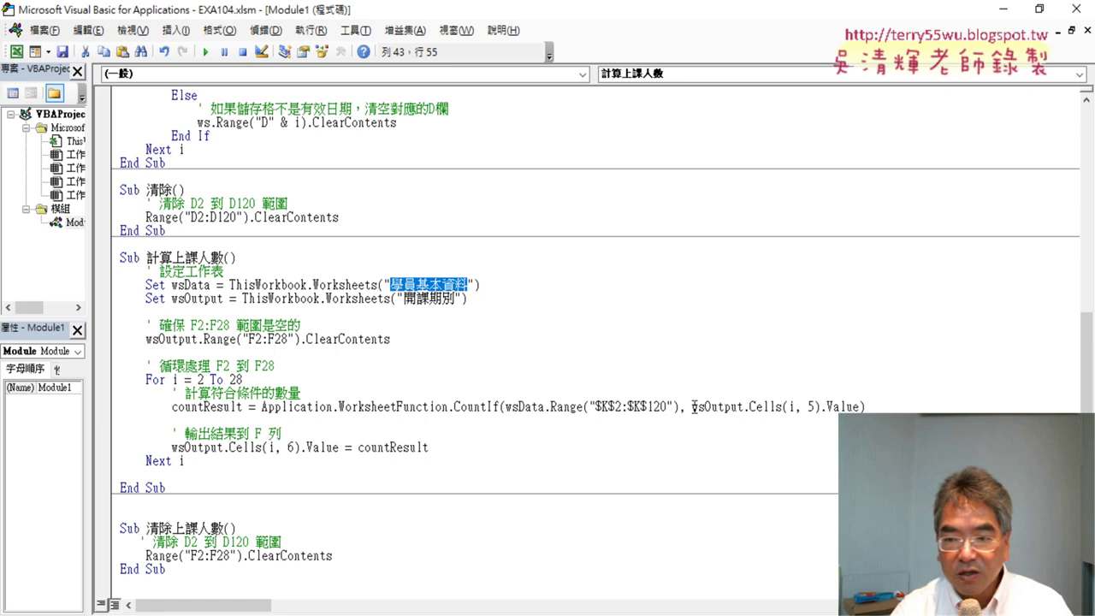
# - Highlight the criterion wsOutput.Cells(i, 5).Value, row 2 and column 5, then restore the editor size
pyautogui.moveTo(693, 406); pyautogui.dragTo(859, 407)
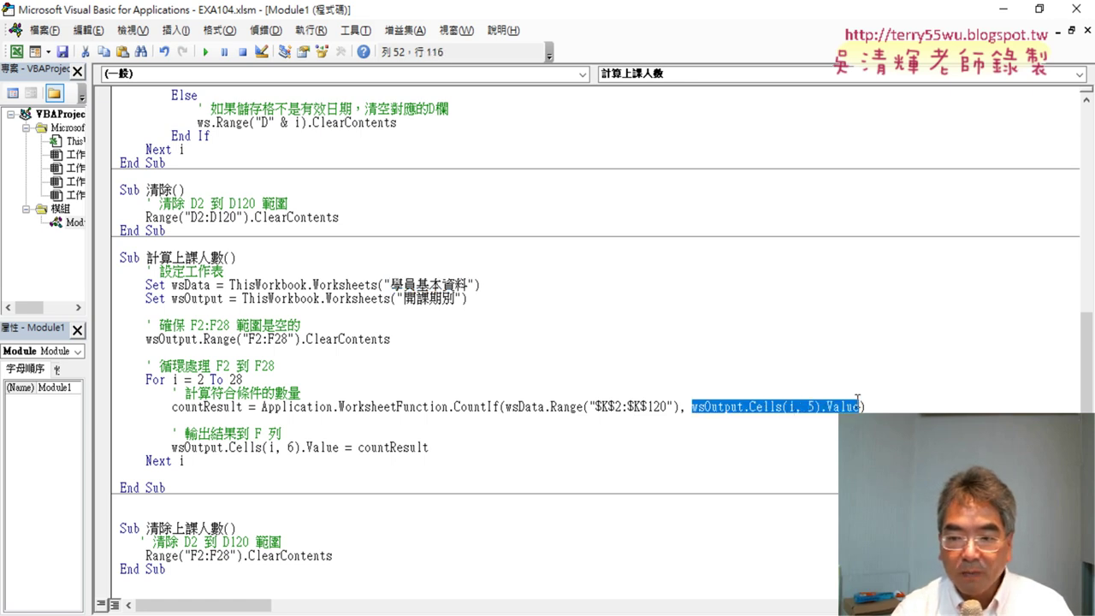
pyautogui.click(766, 407)
pyautogui.moveTo(749, 406); pyautogui.dragTo(793, 407)
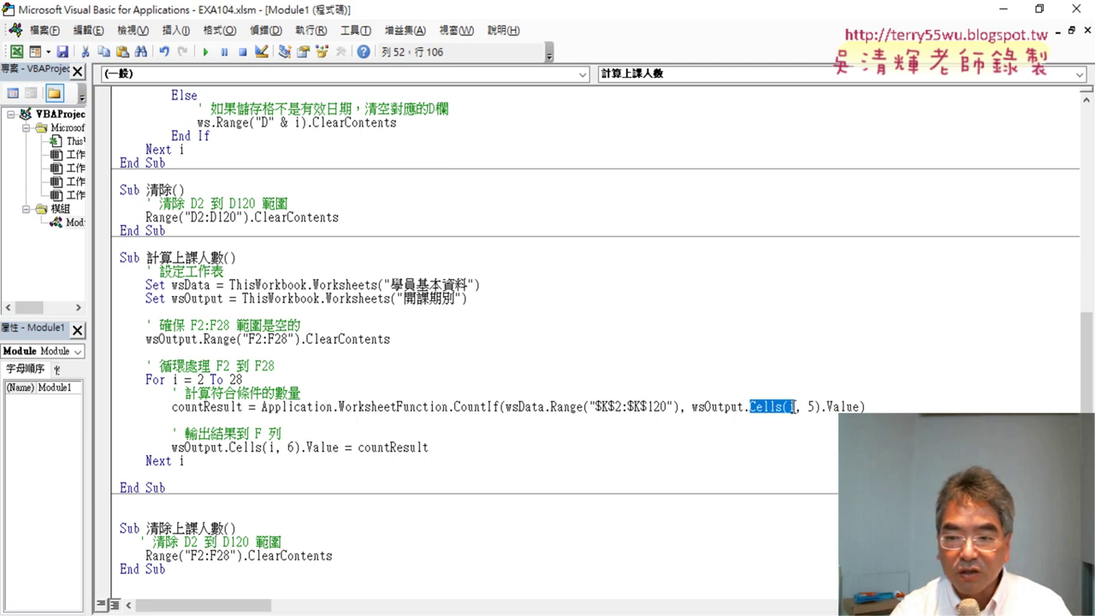
pyautogui.click(793, 407)
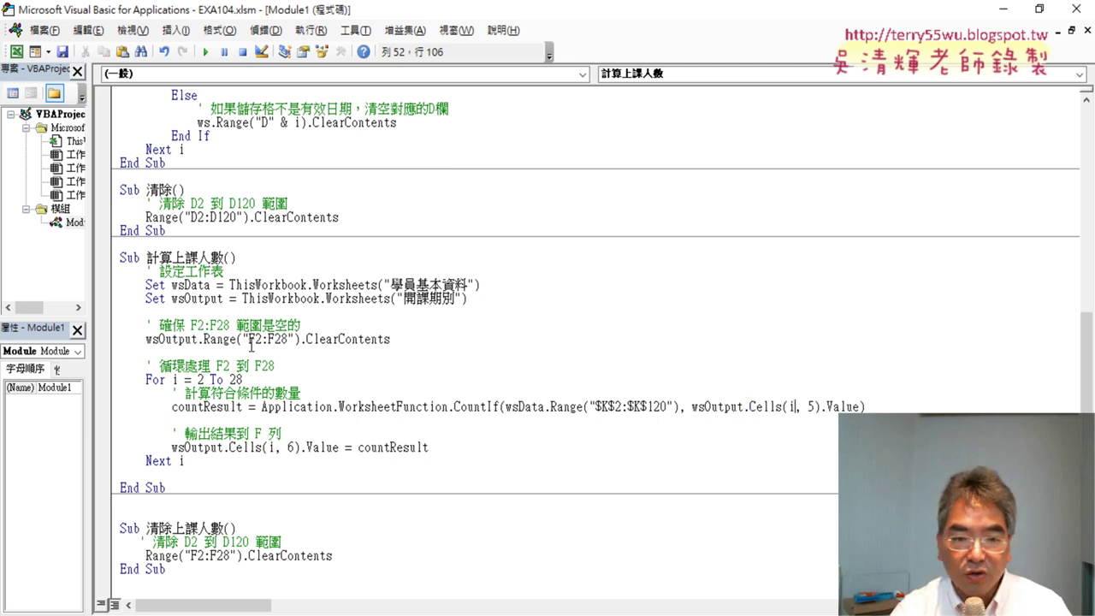
pyautogui.doubleClick(201, 379)
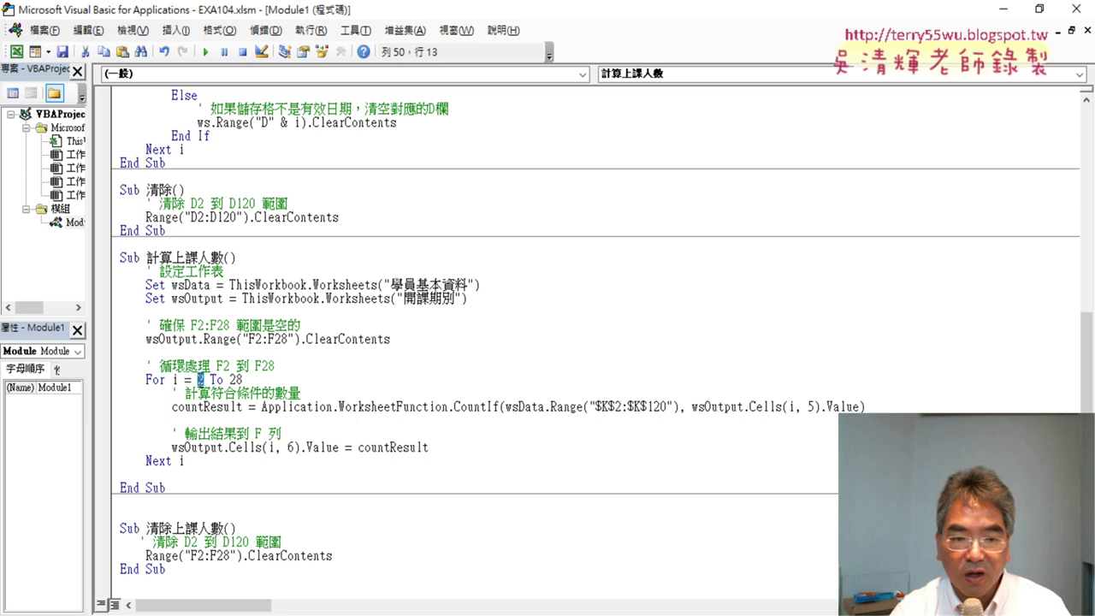
pyautogui.doubleClick(812, 406)
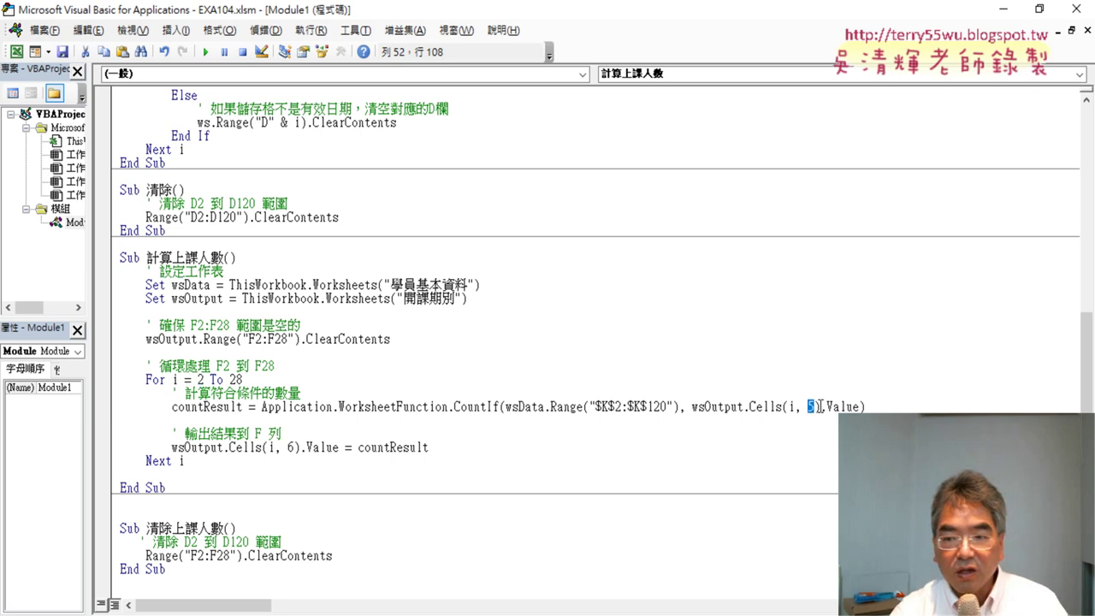
pyautogui.doubleClick(745, 15)
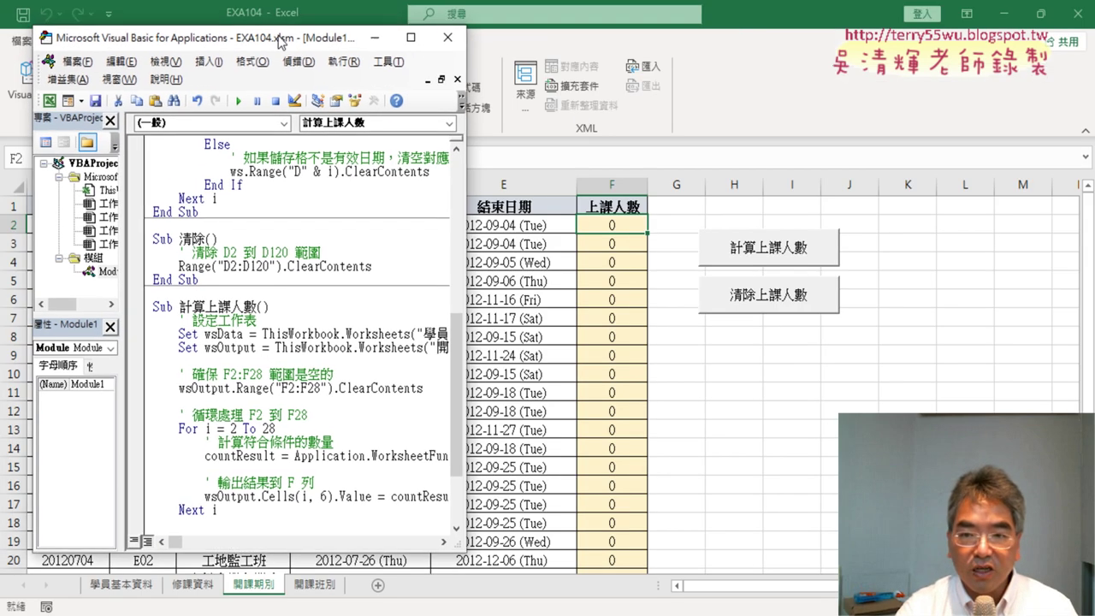
pyautogui.click(488, 262)
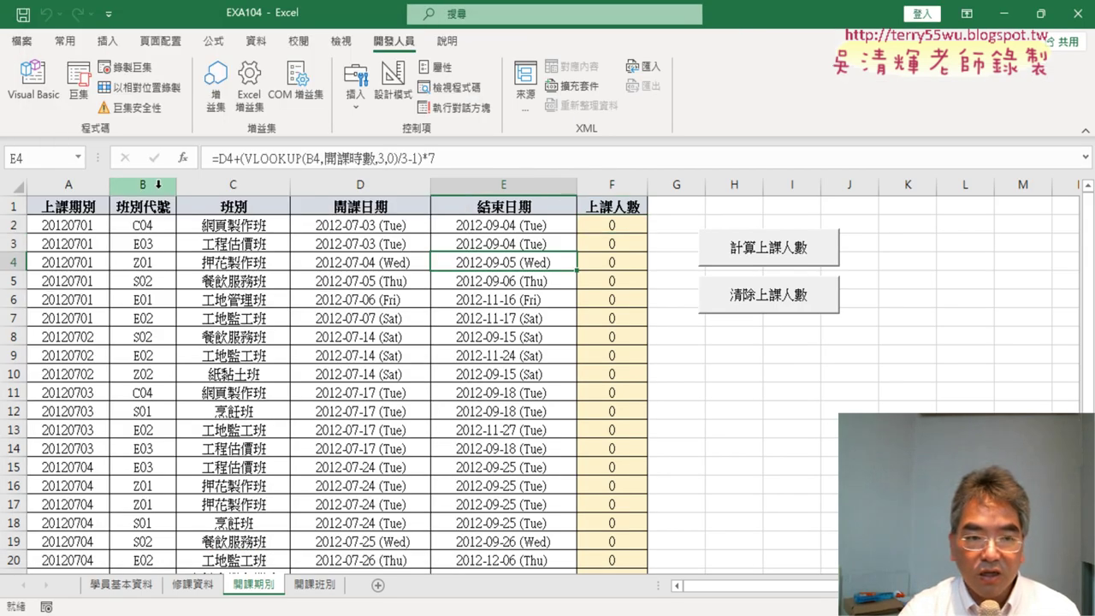
pyautogui.click(32, 81)
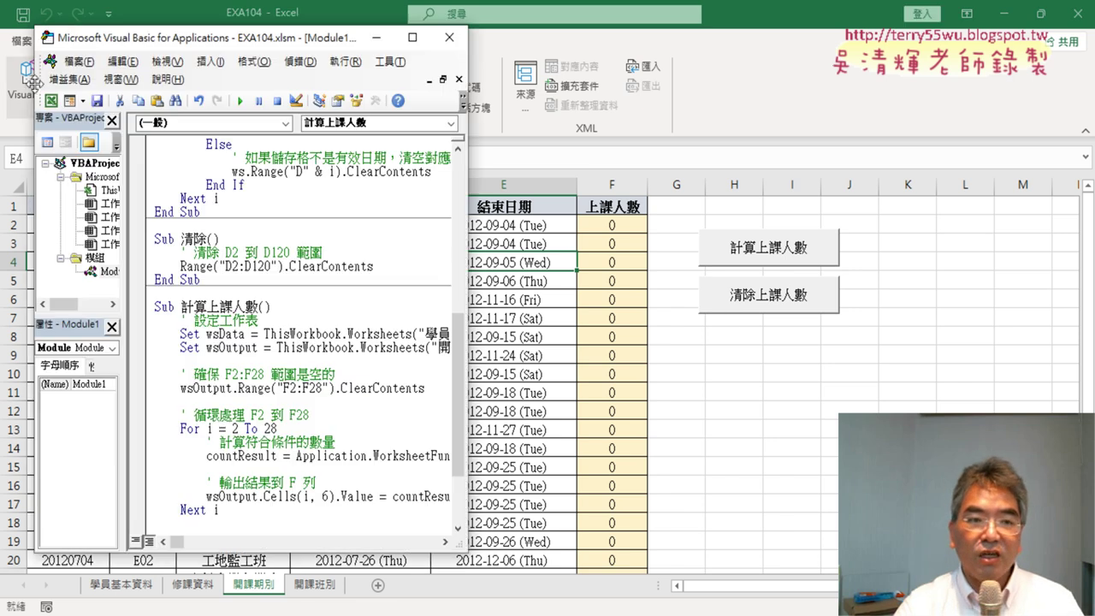
pyautogui.moveTo(800, 304); pyautogui.dragTo(953, 337)
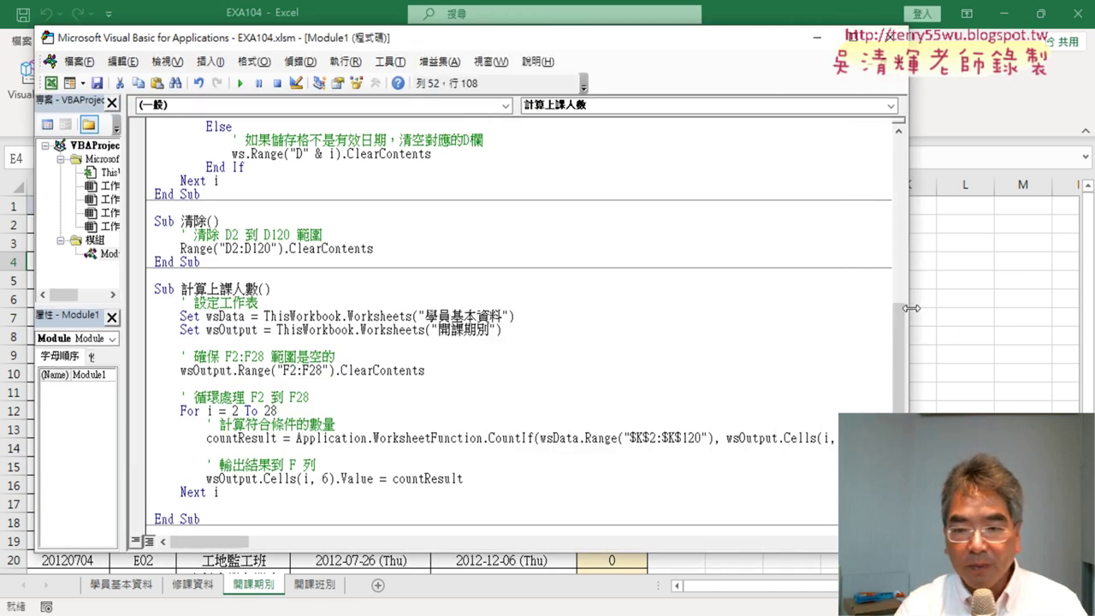
pyautogui.press('Right')
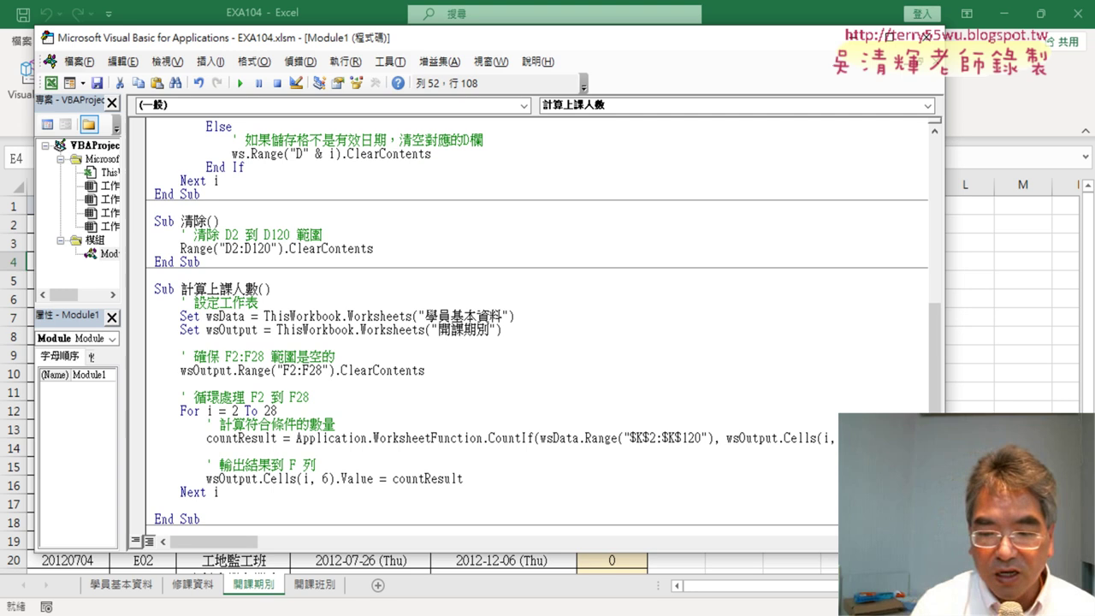
pyautogui.press('Right')
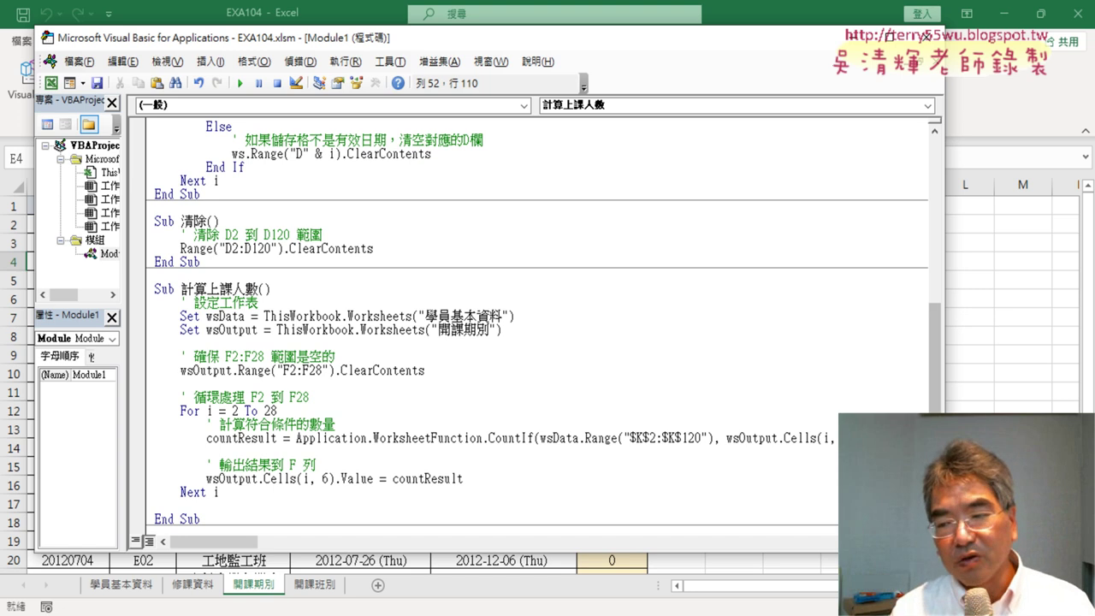
pyautogui.hotkey('alt', 'F11')
pyautogui.click(524, 209)
pyautogui.hotkey('ctrl', 'shift', 'Down')
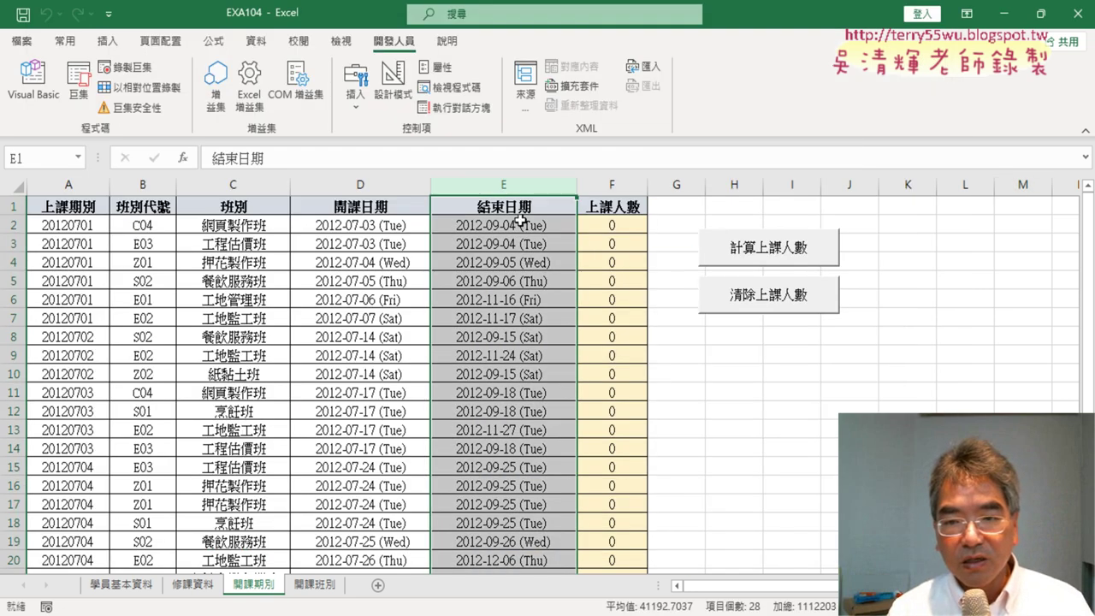
pyautogui.click(520, 221)
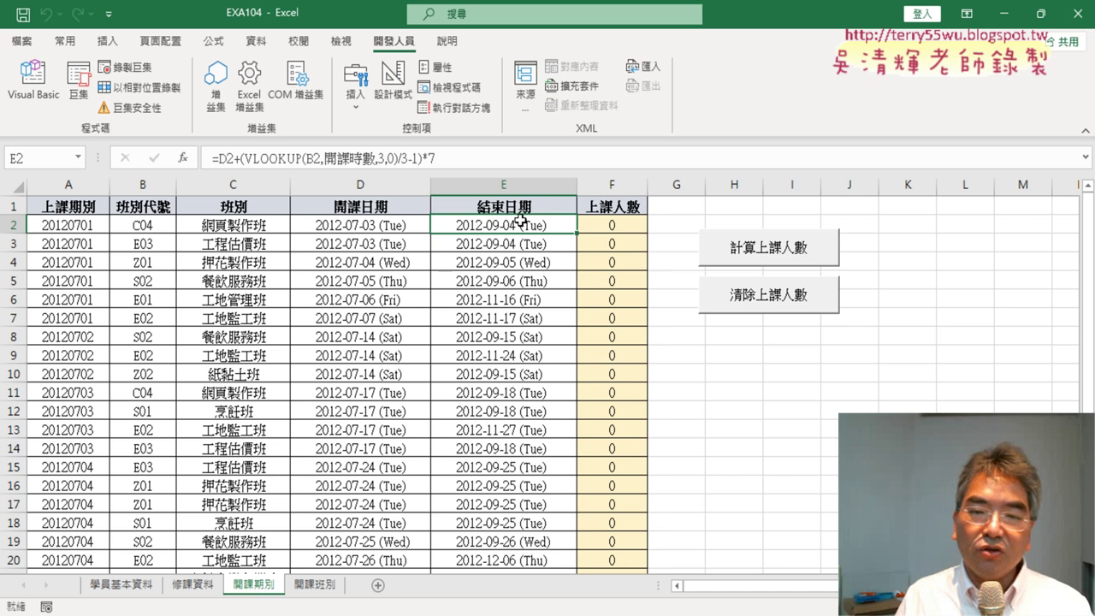
pyautogui.click(136, 227)
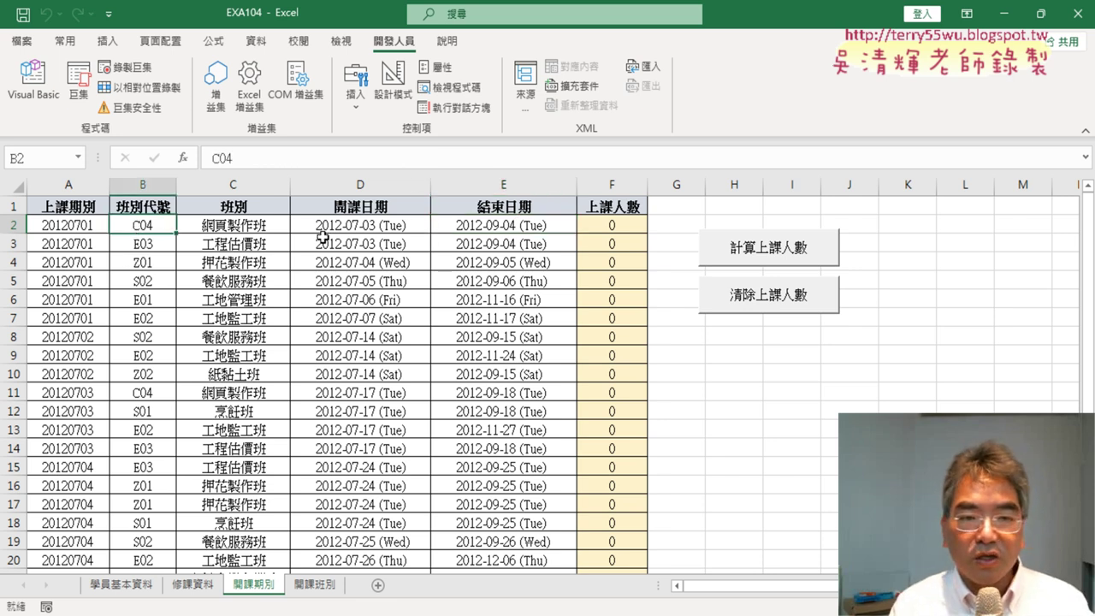
pyautogui.click(511, 228)
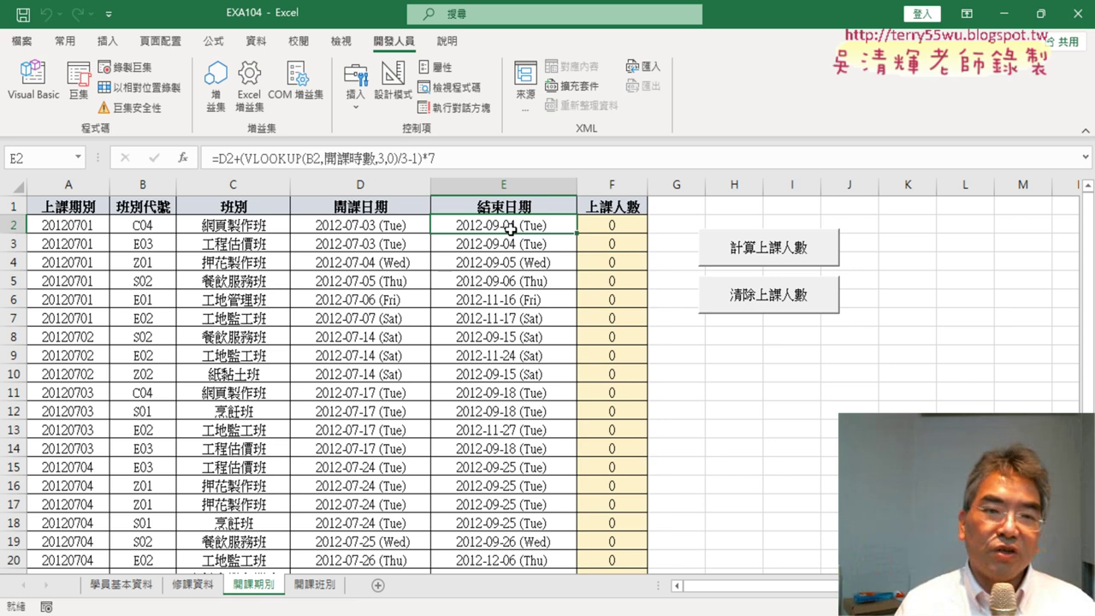
pyautogui.click(34, 85)
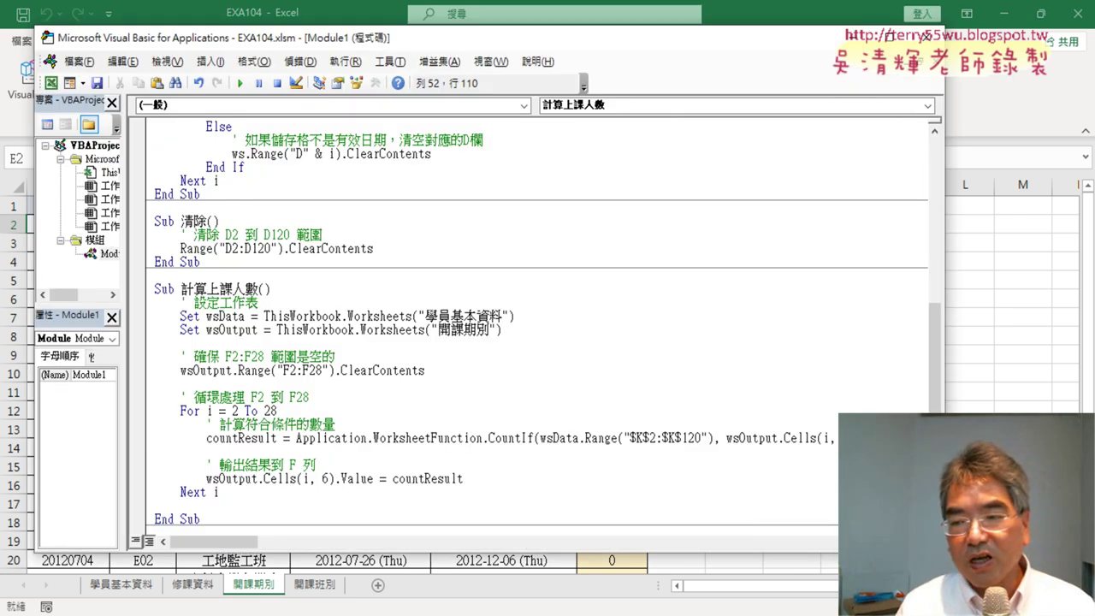
pyautogui.hotkey('shift', 'Left')
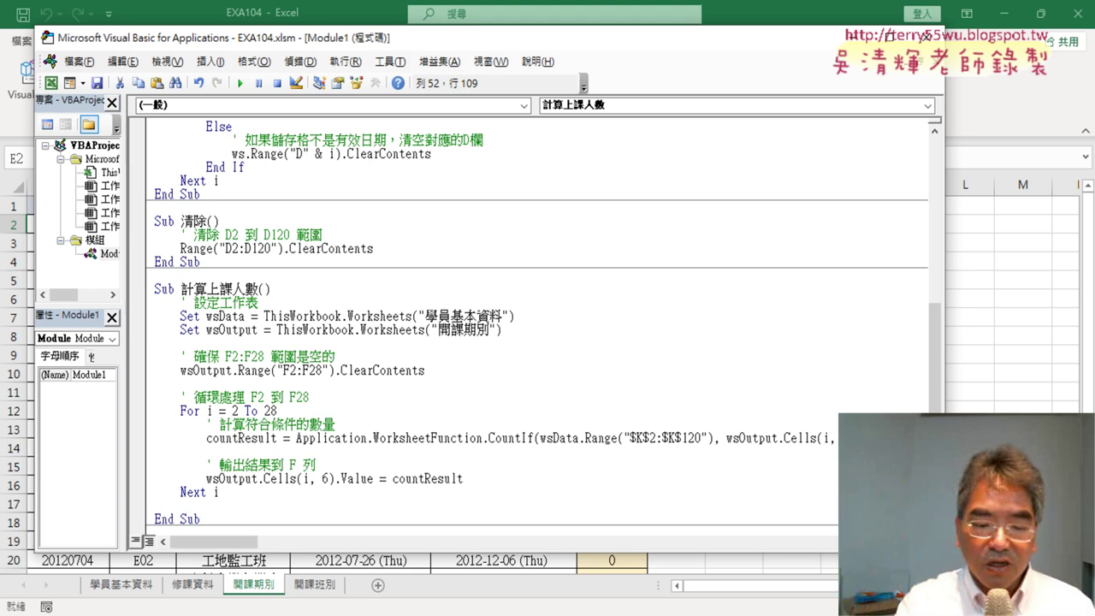
pyautogui.hotkey('shift', 'Right')
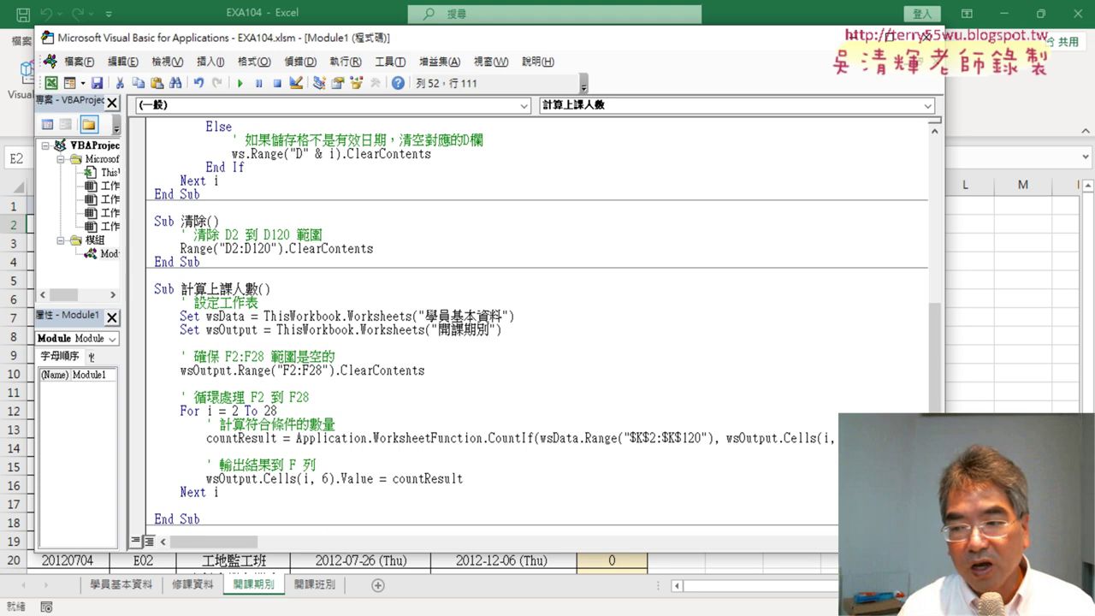
pyautogui.hotkey('shift', 'Left')
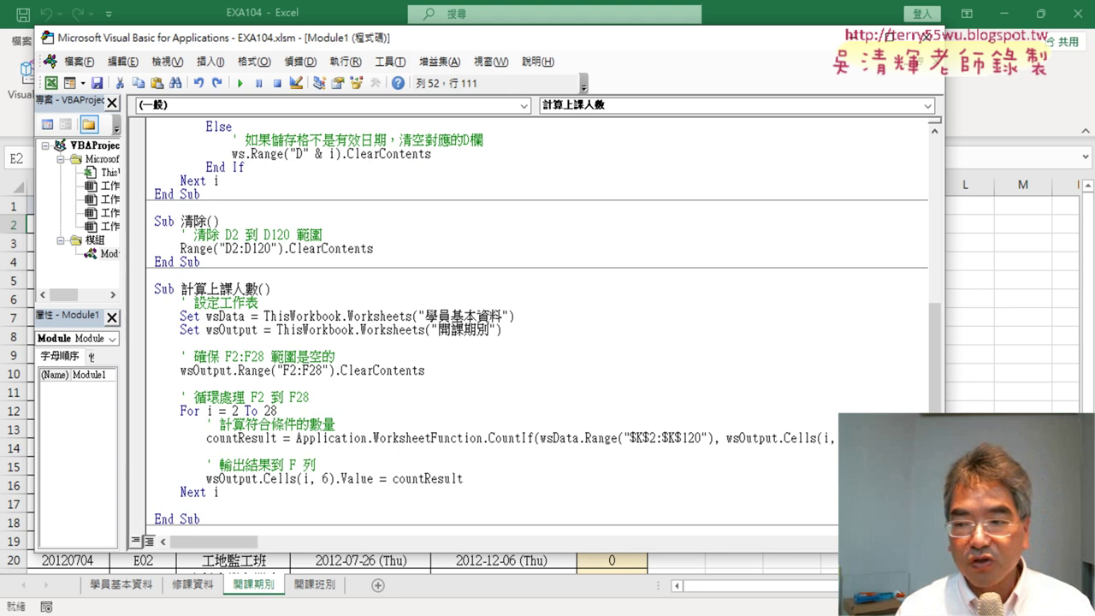
# - Change the output line's Cells(i, 6) to Cells(i, "F") and widen the editor
pyautogui.moveTo(944, 457); pyautogui.dragTo(513, 428)
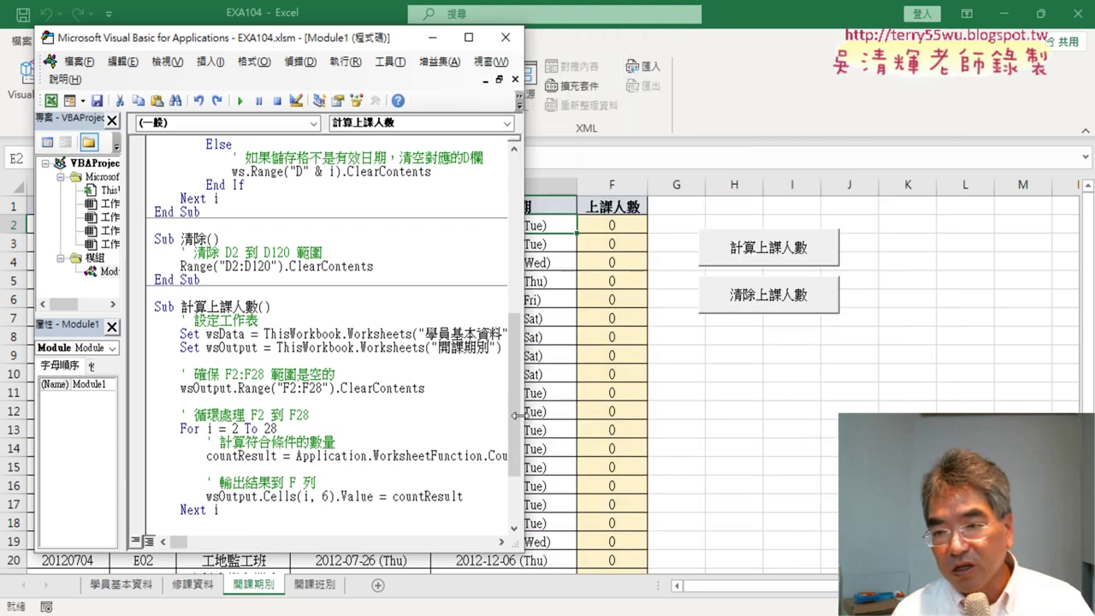
pyautogui.scroll(-1, 428, 376)
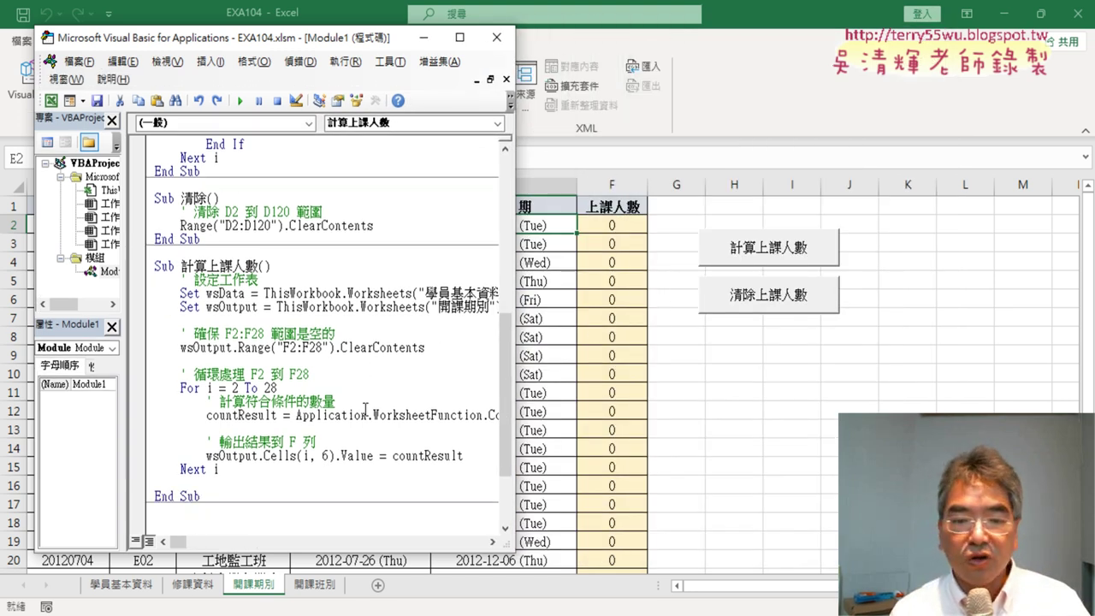
pyautogui.scroll(-1, 335, 421)
pyautogui.doubleClick(325, 417)
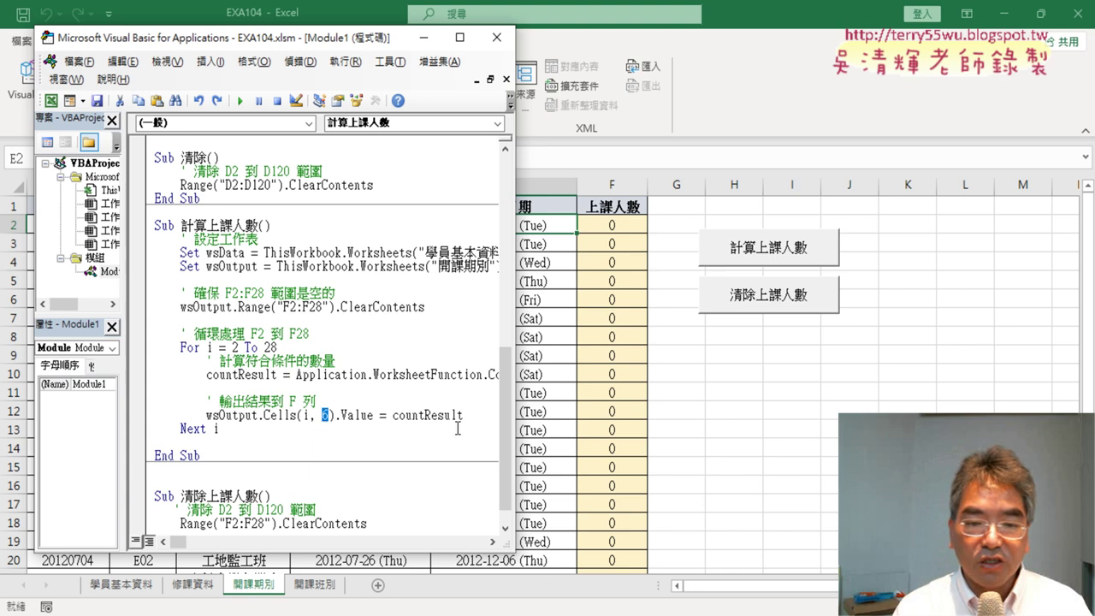
pyautogui.write('""')
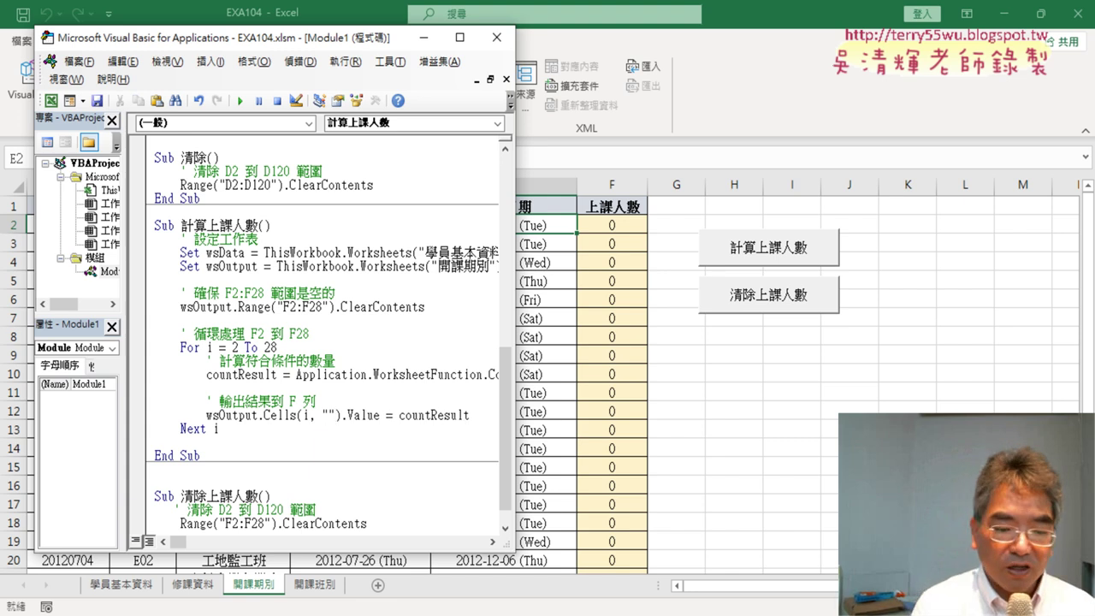
pyautogui.write('F')
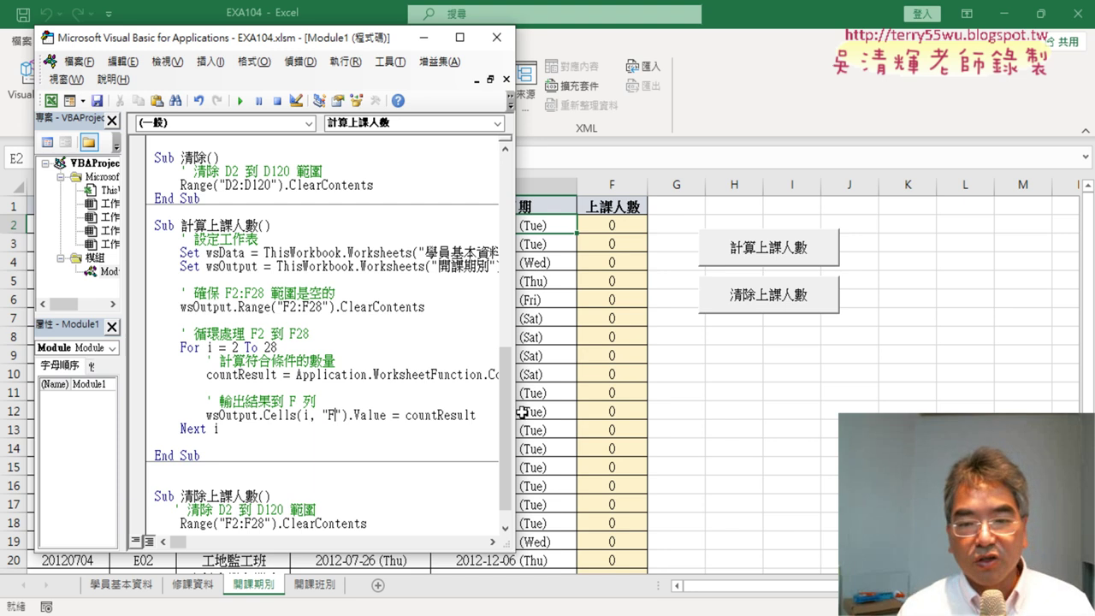
pyautogui.moveTo(516, 410); pyautogui.dragTo(958, 411)
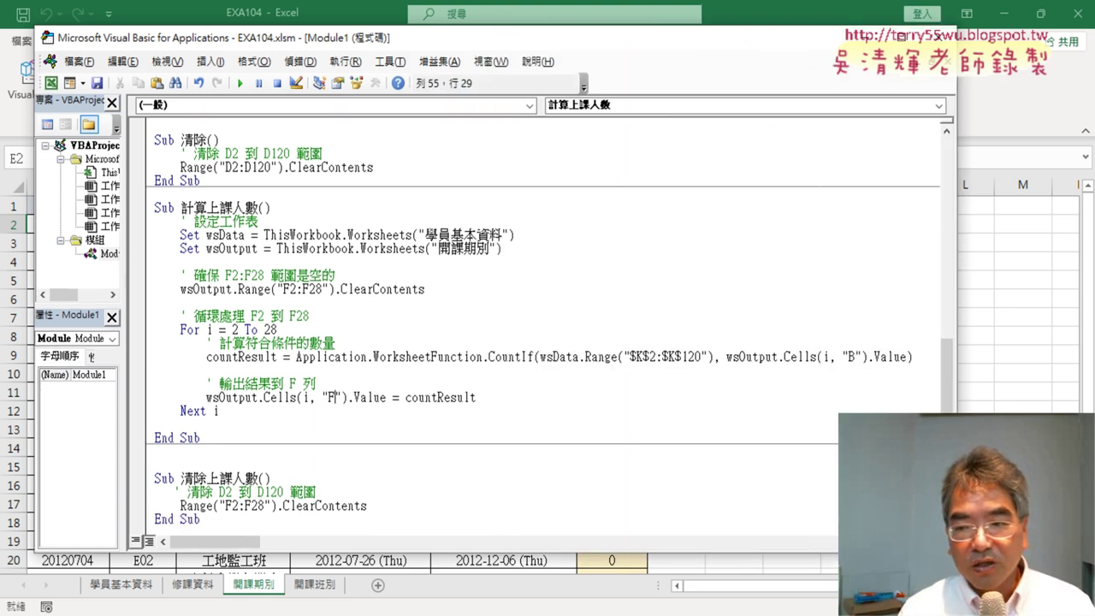
pyautogui.moveTo(862, 357); pyautogui.dragTo(843, 358)
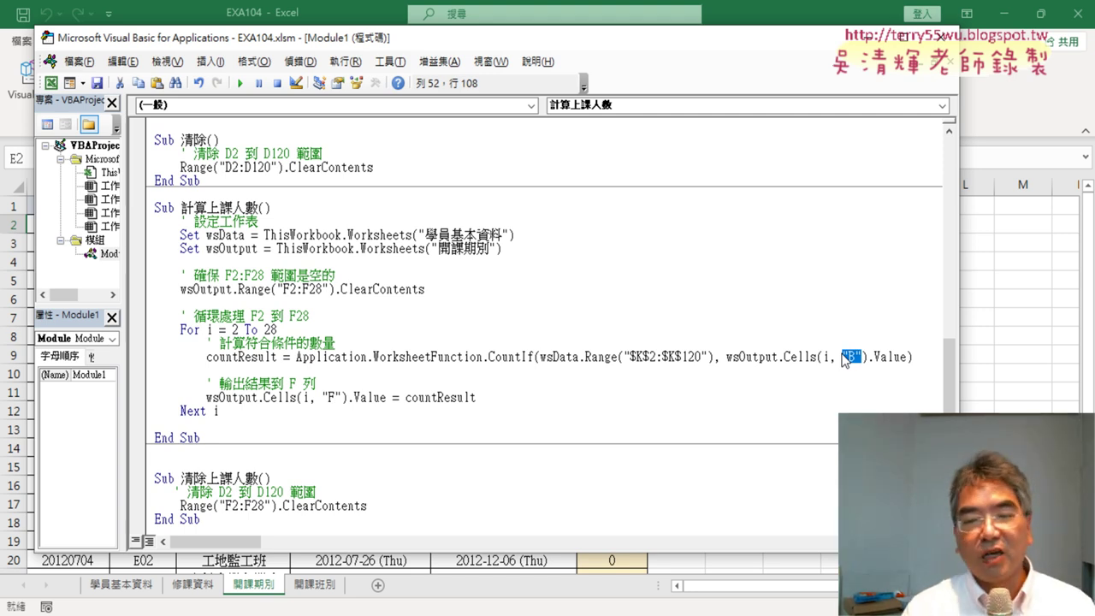
# - Clear and rerun the count macro, filling column F with counts 7, 13, 17
pyautogui.click(1012, 341)
pyautogui.click(776, 297)
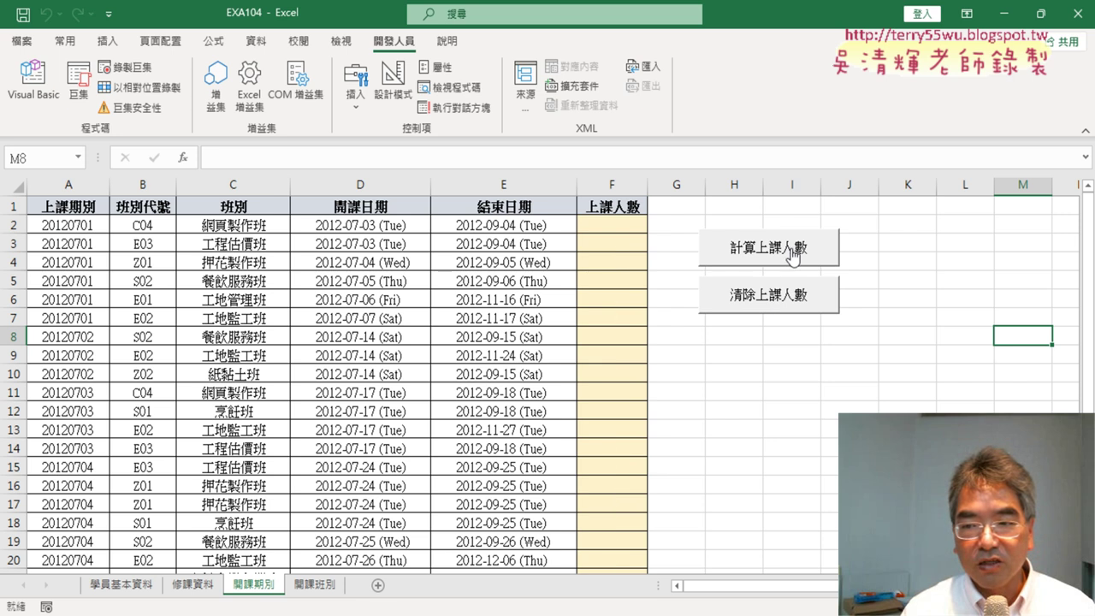
pyautogui.click(791, 250)
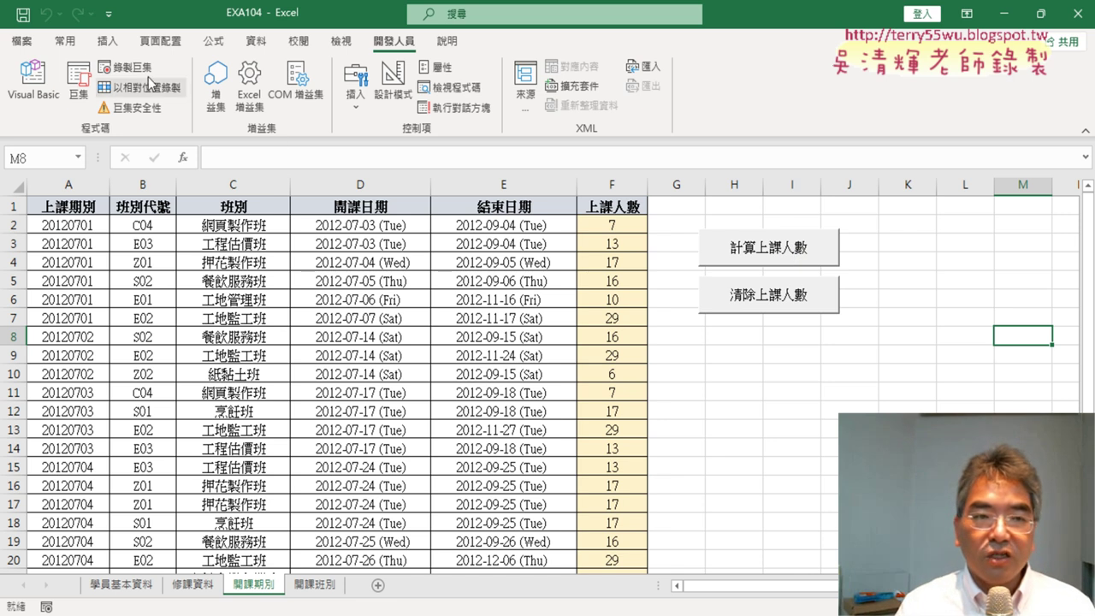
pyautogui.click(28, 43)
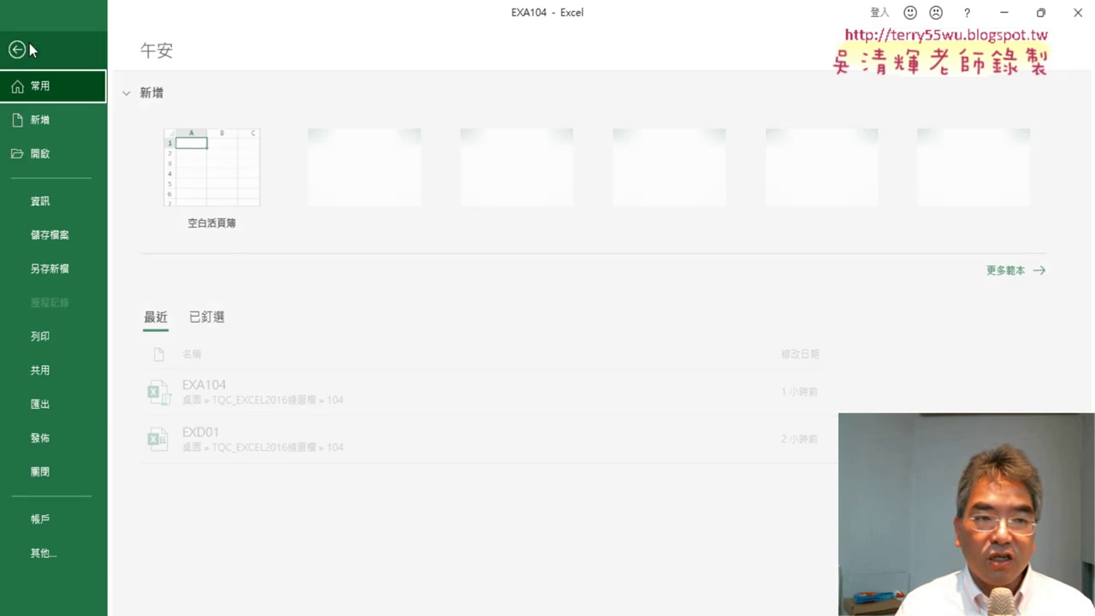
# - Save the workbook as macro-enabled EXA104.xlsm, replacing the existing file
pyautogui.click(52, 267)
pyautogui.click(271, 282)
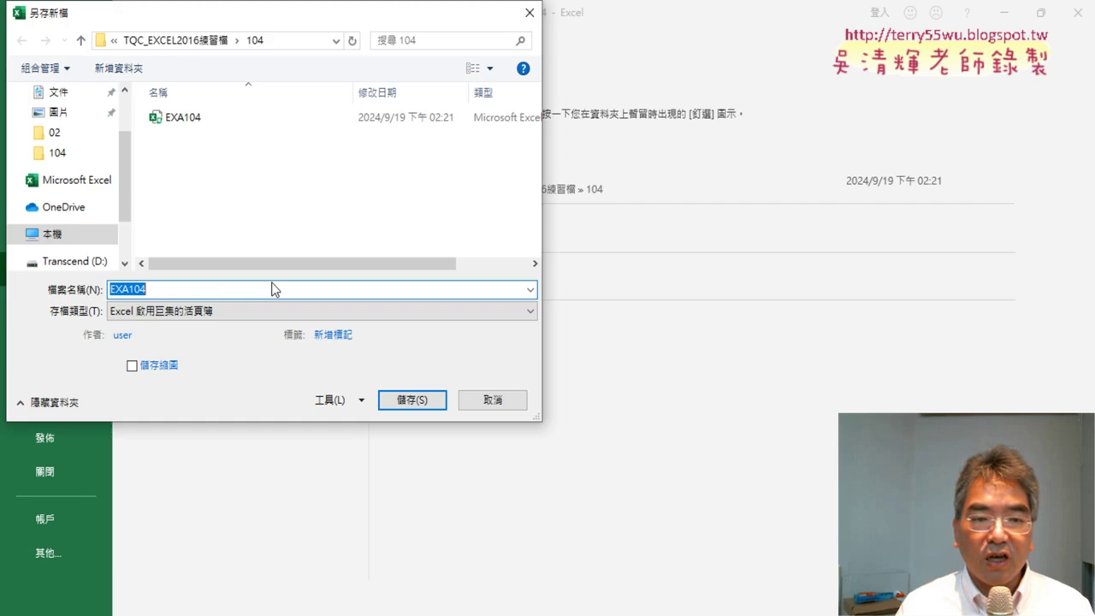
pyautogui.click(207, 313)
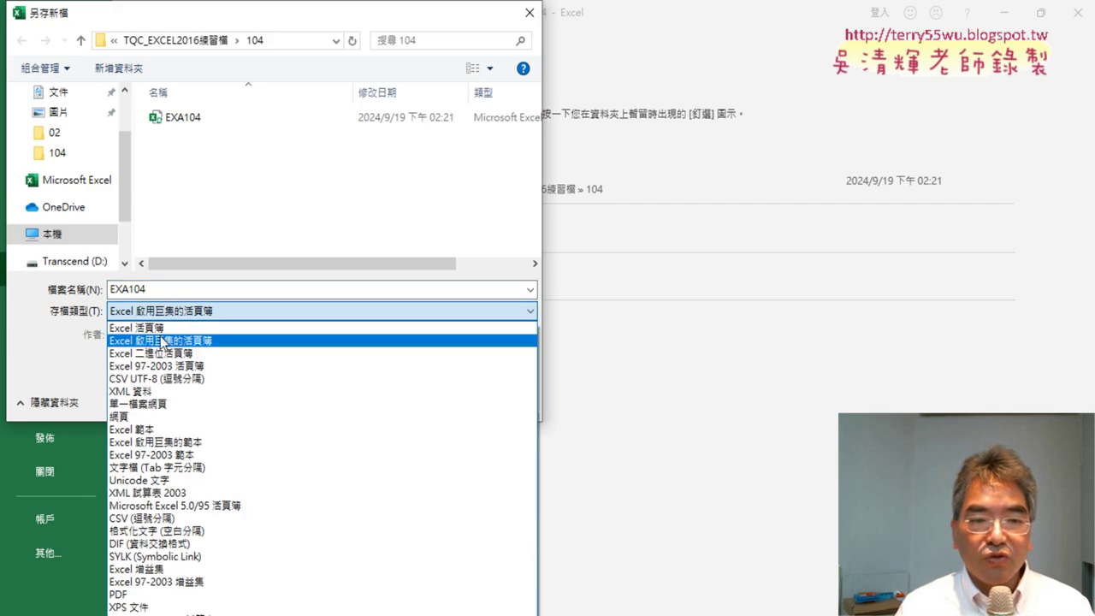
pyautogui.click(168, 289)
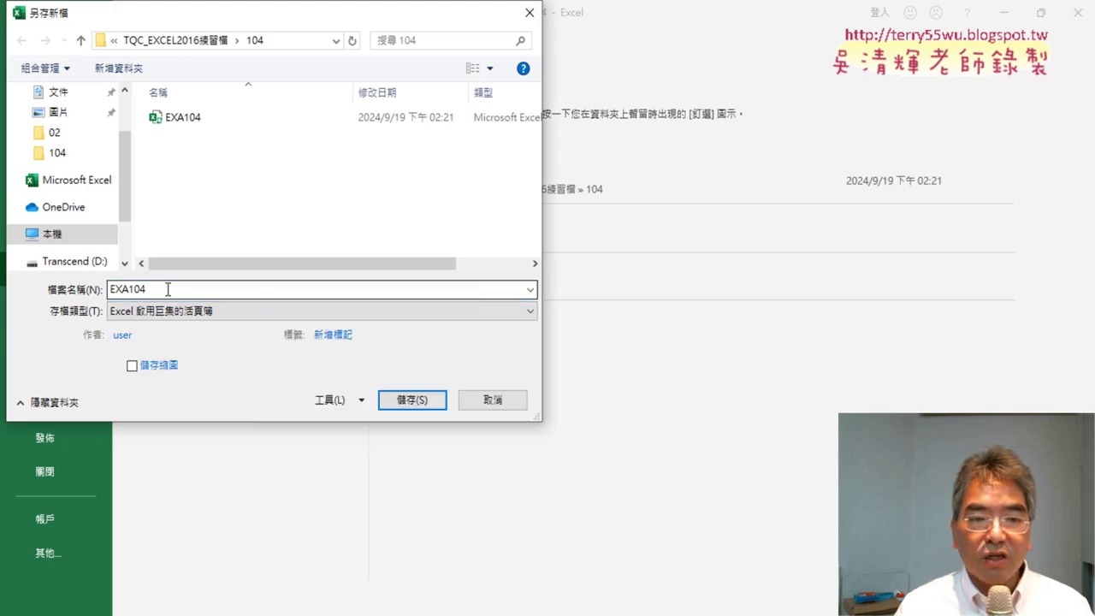
pyautogui.doubleClick(167, 289)
pyautogui.moveTo(171, 290); pyautogui.dragTo(103, 289)
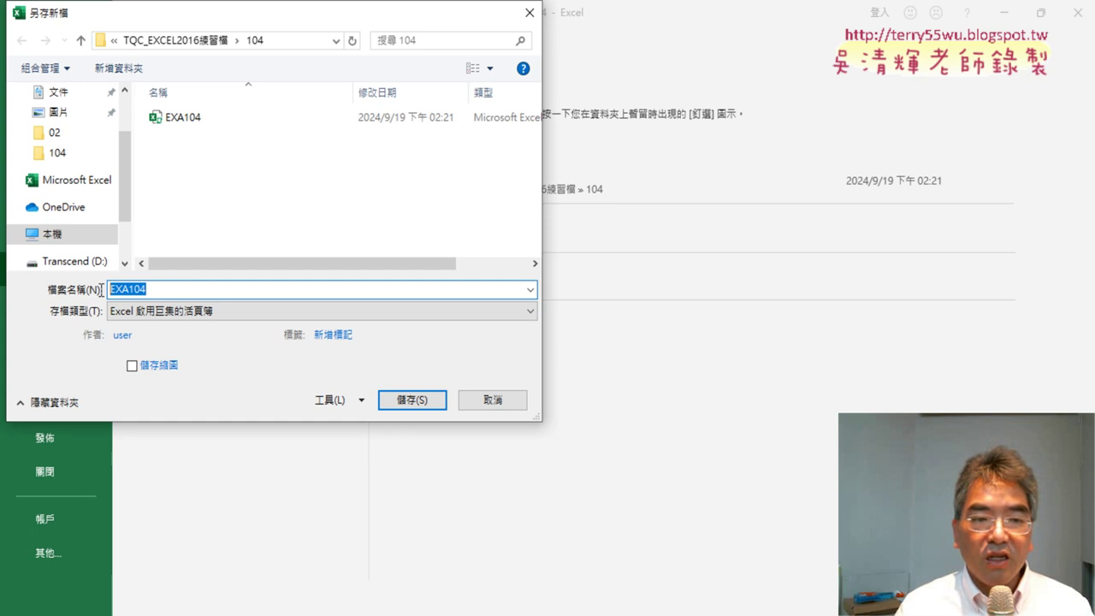
pyautogui.click(410, 402)
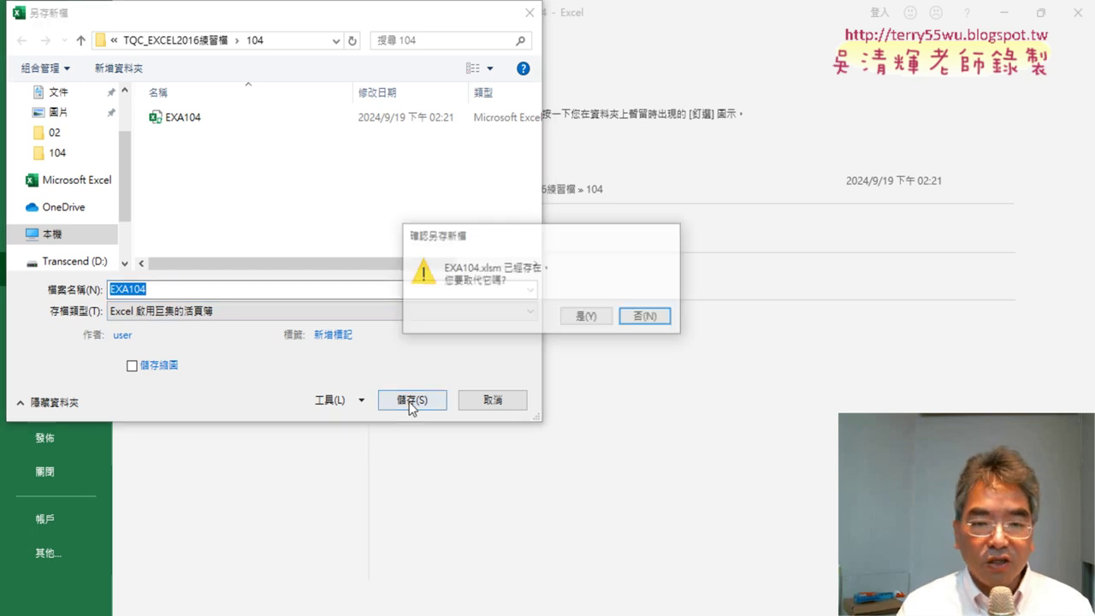
pyautogui.click(587, 319)
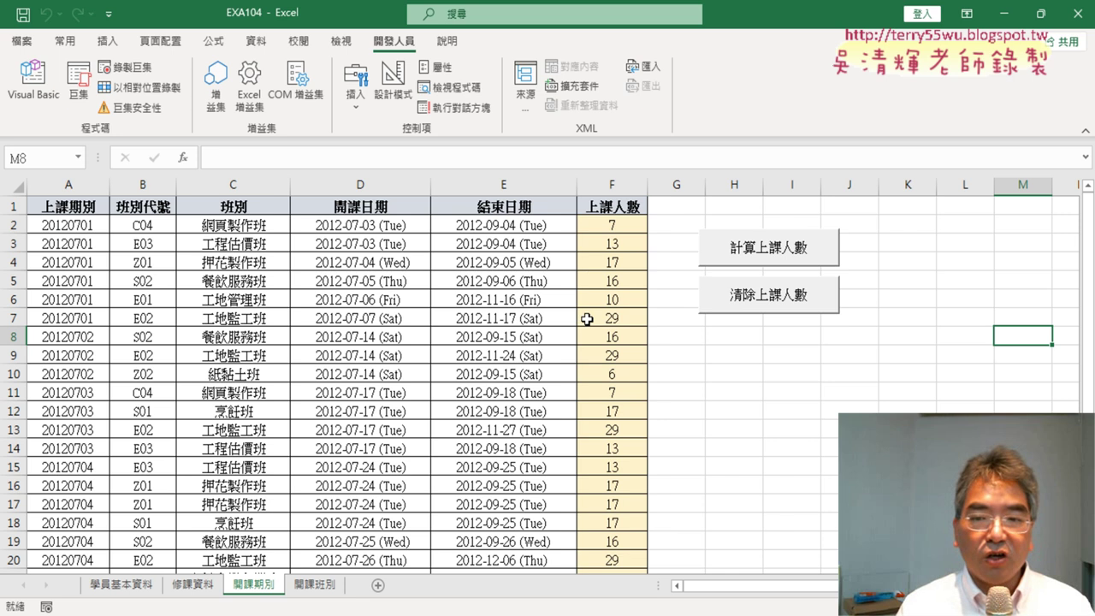